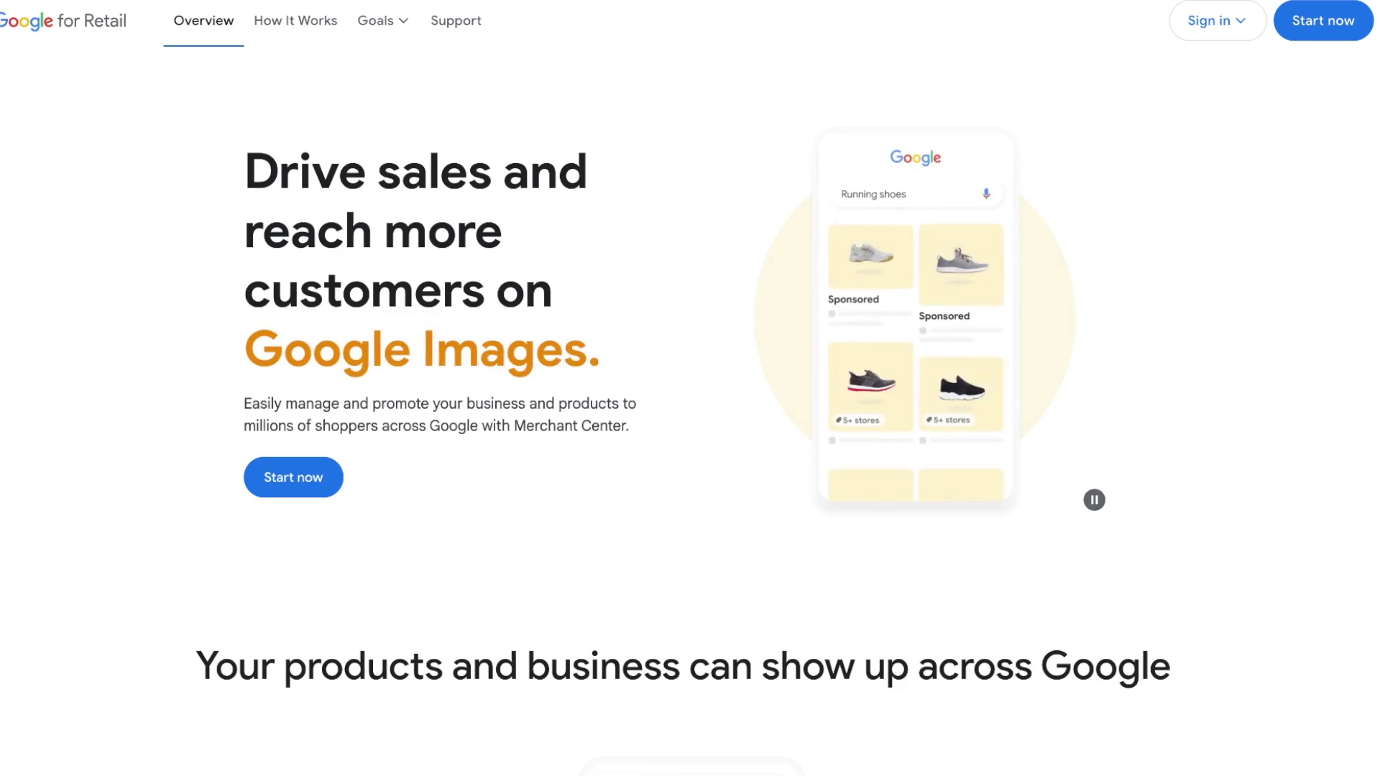
click(1342, 35)
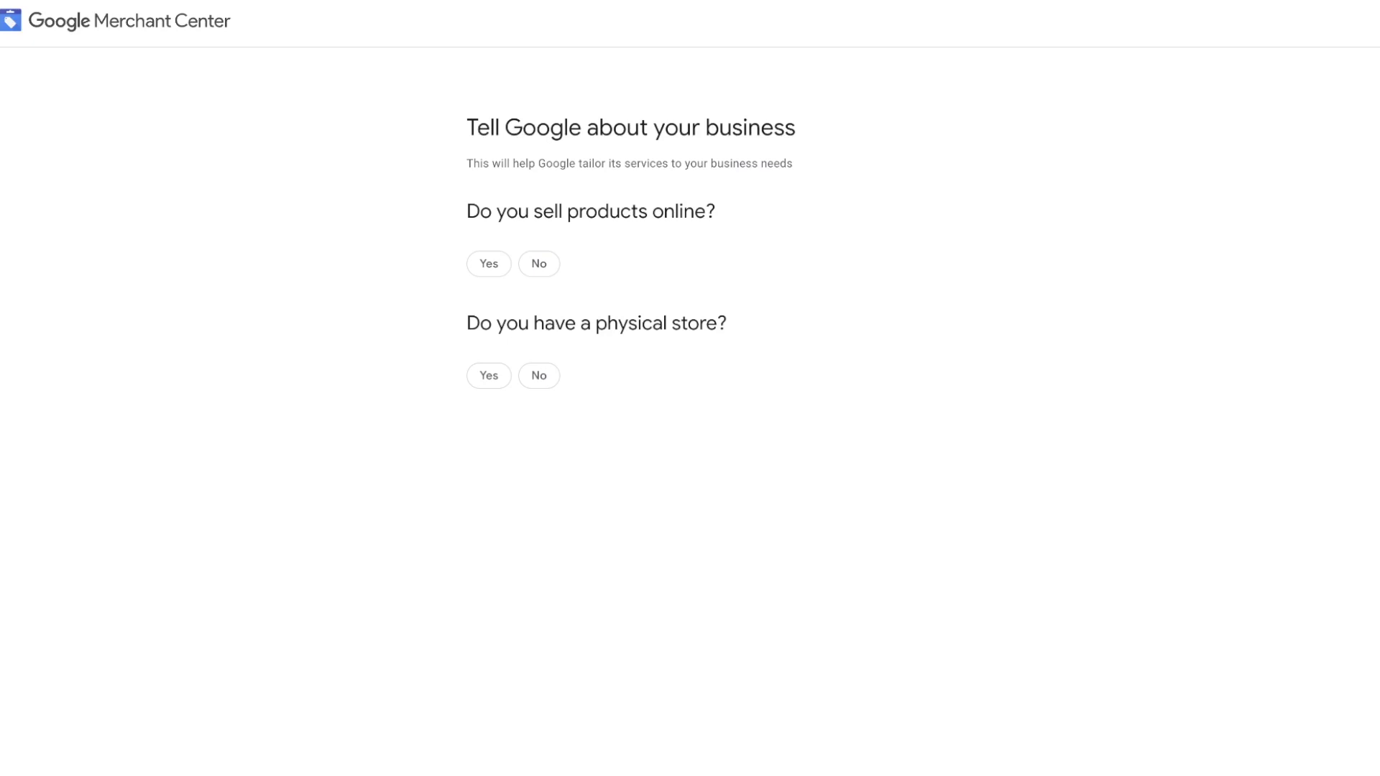
click(499, 276)
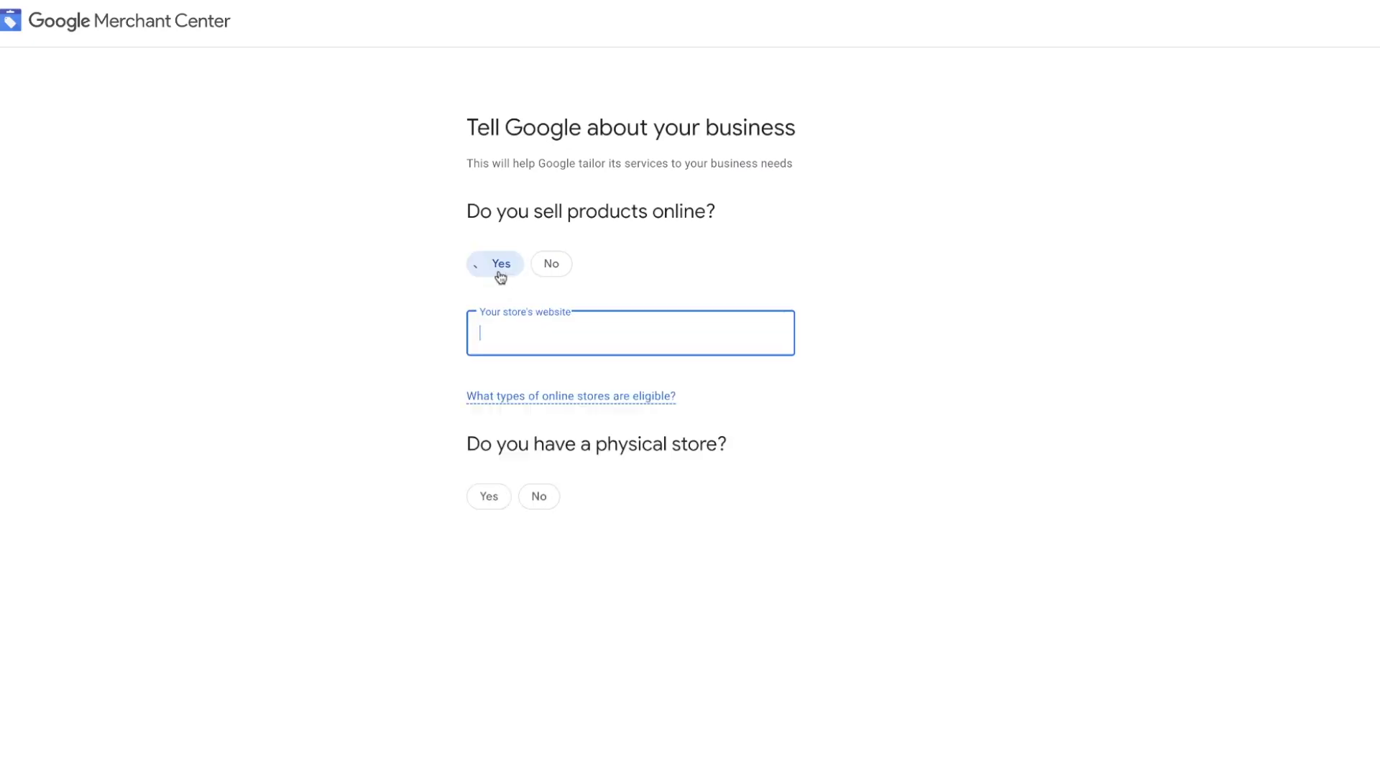
click(498, 503)
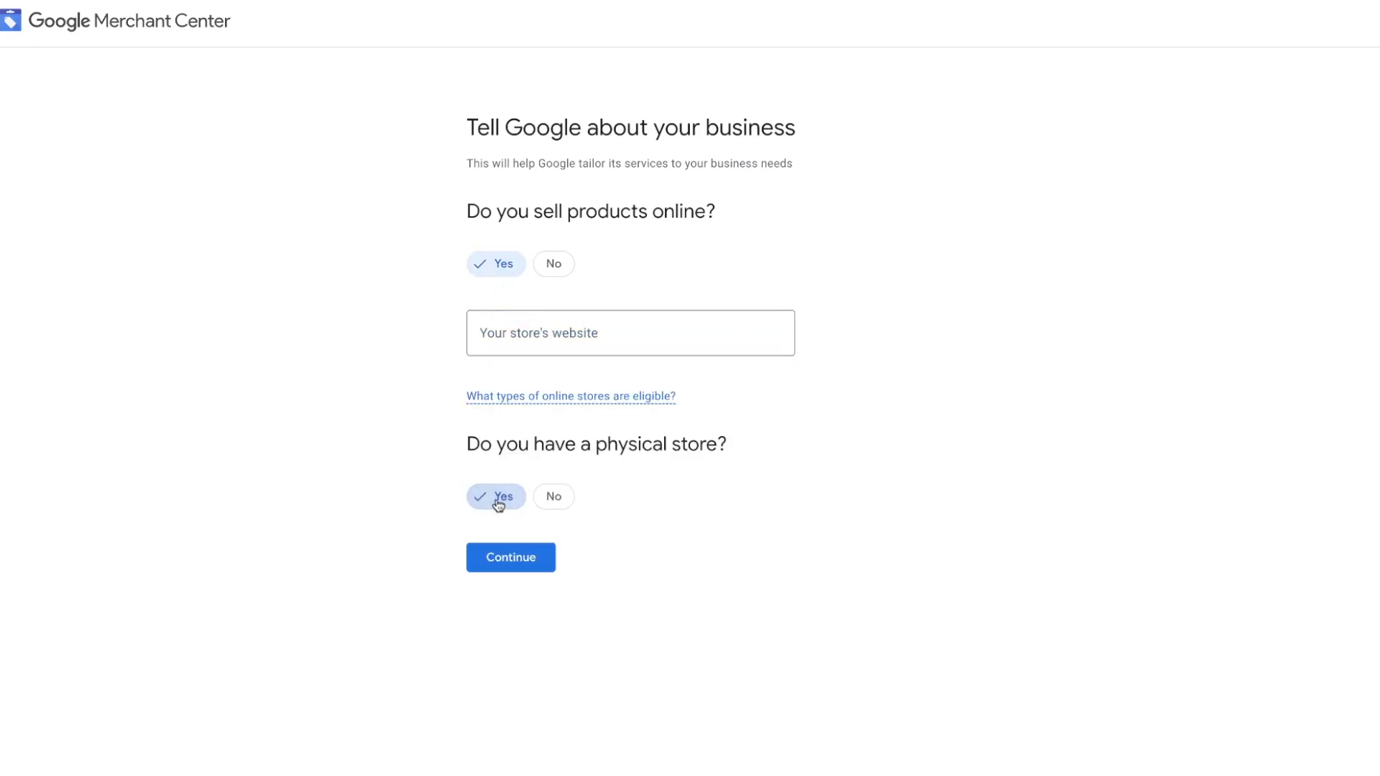
click(562, 332)
text(https://10mintutorials.com/)
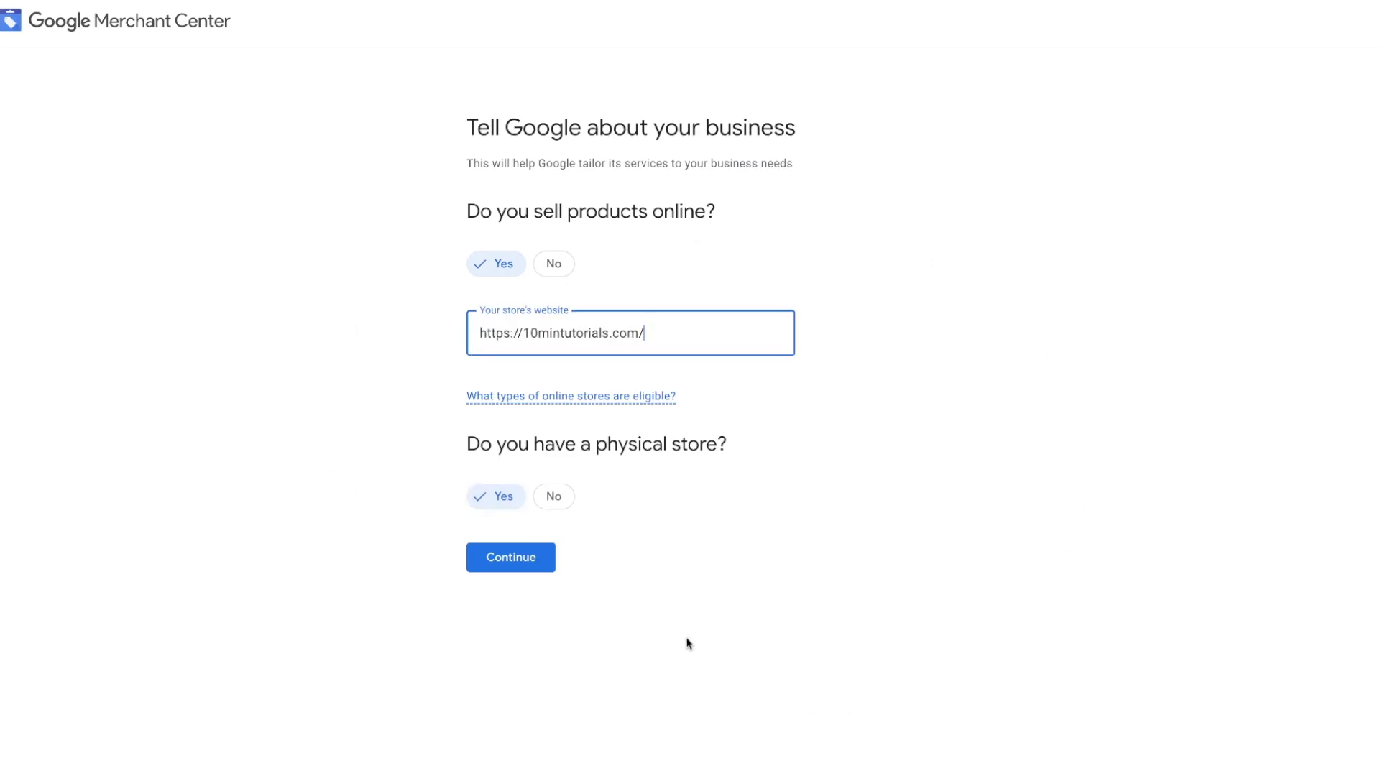
click(537, 568)
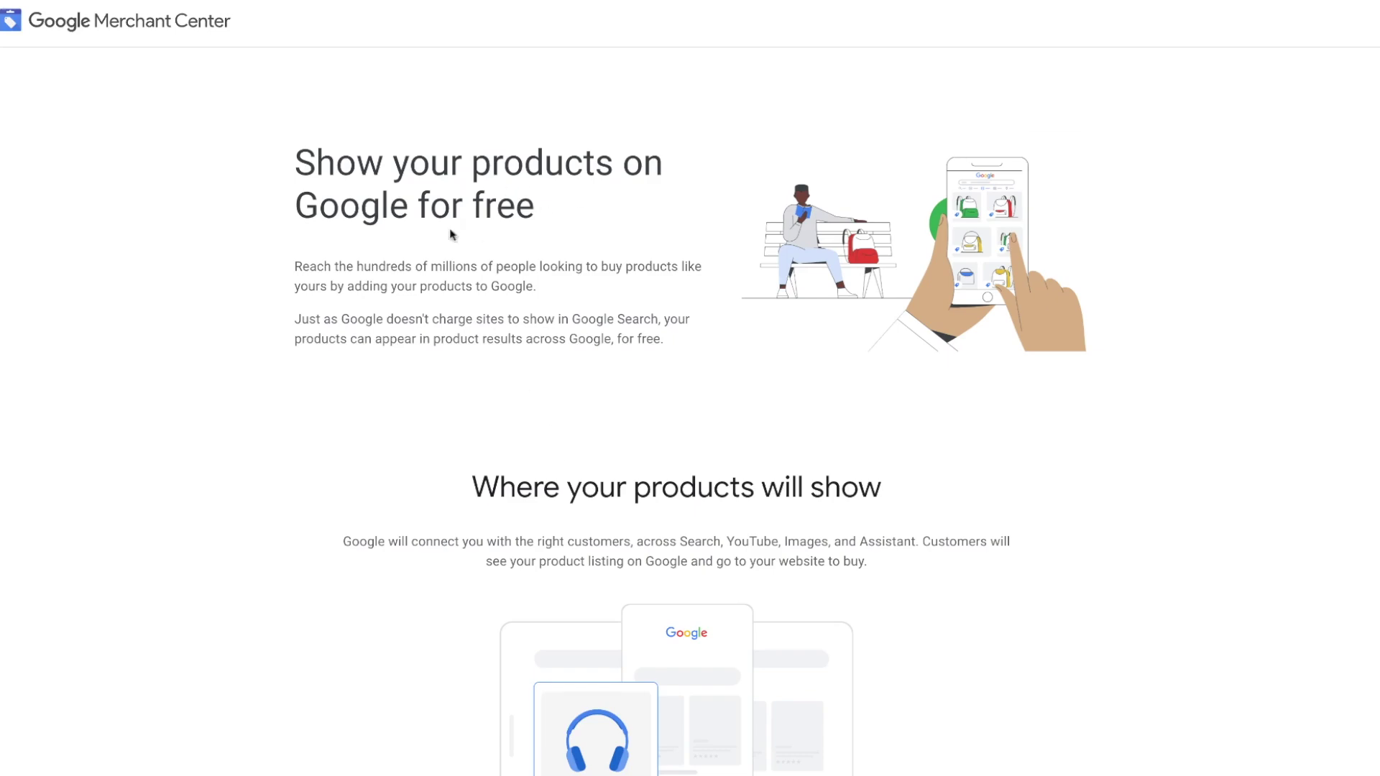
- Proceed past the free listing requirements and create the Merchant Center account with the business name 10mintutorials
scroll(549, 381, down, 8)
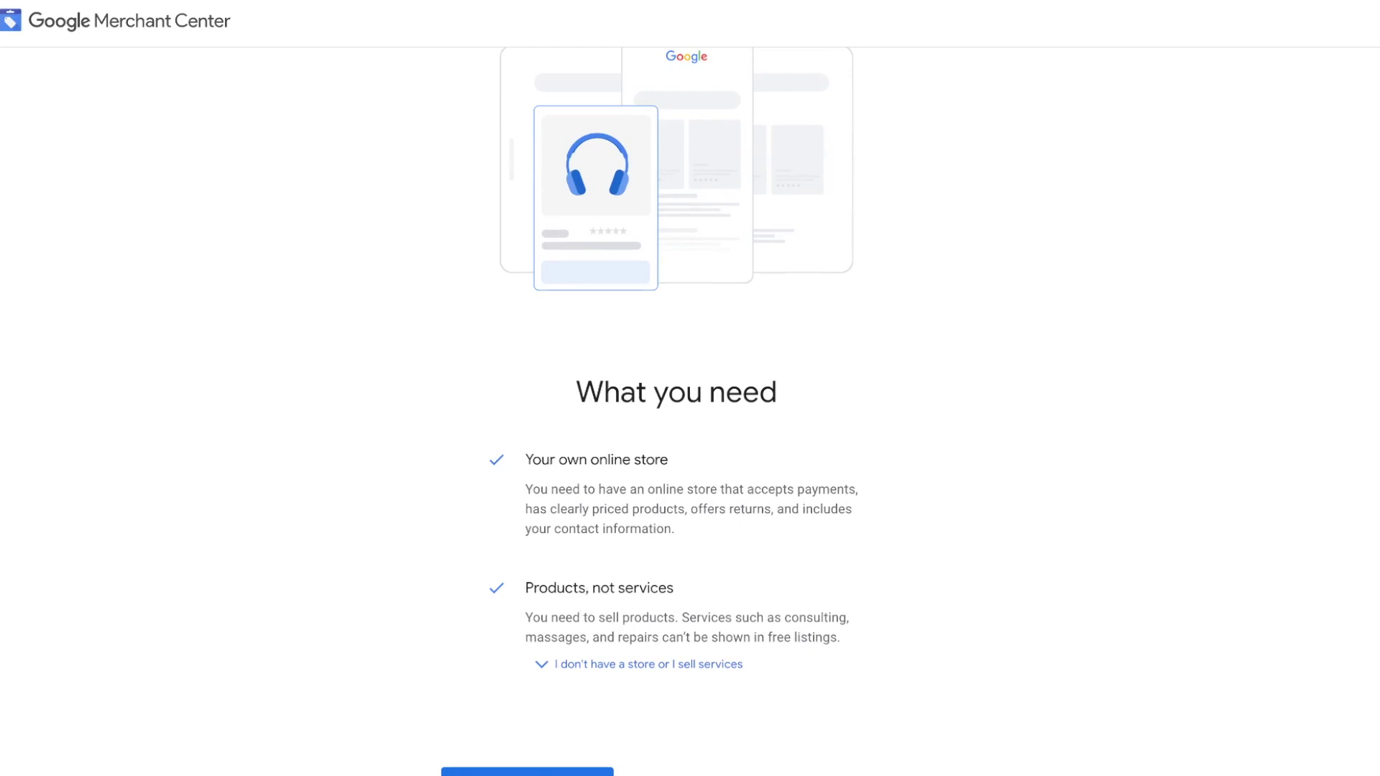
scroll(690, 388, down, 2)
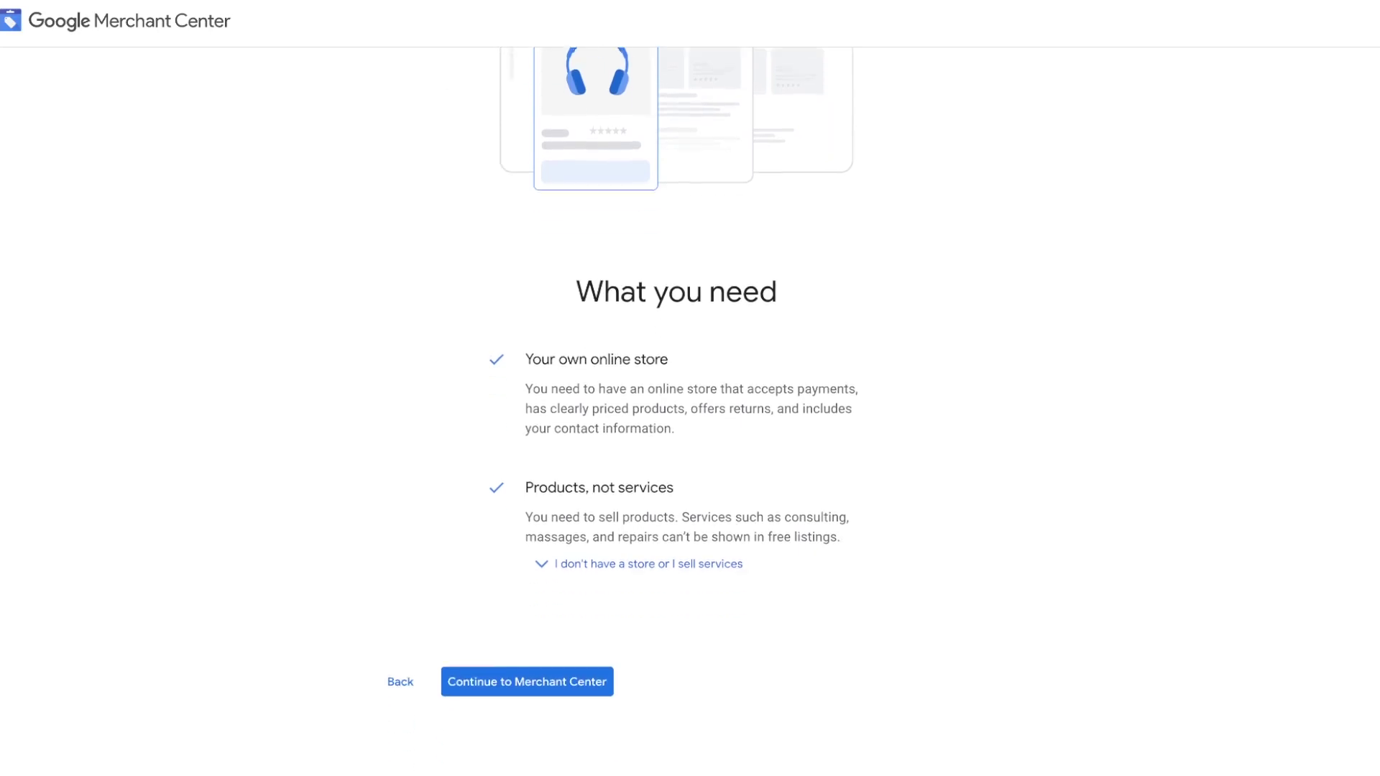
click(521, 683)
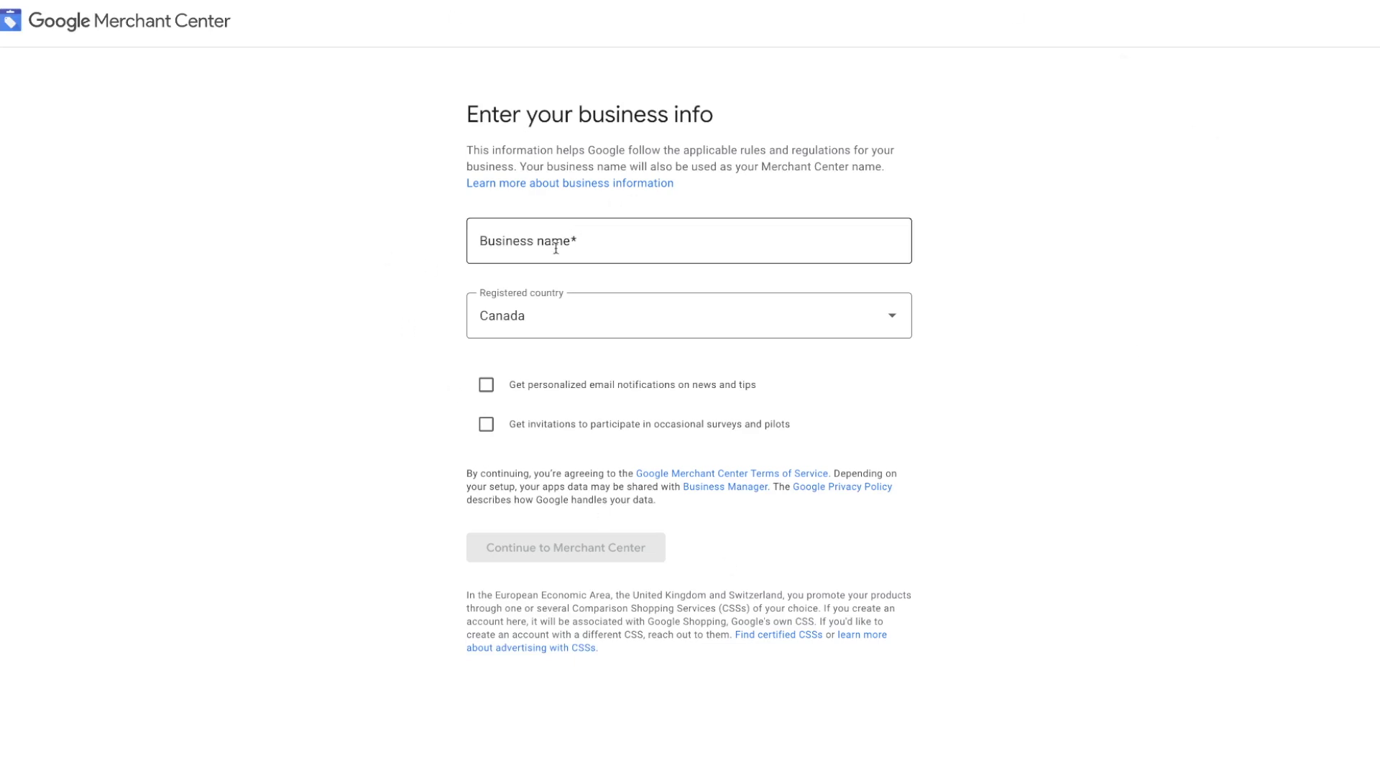
click(556, 248)
text(10mintutorials)
click(424, 296)
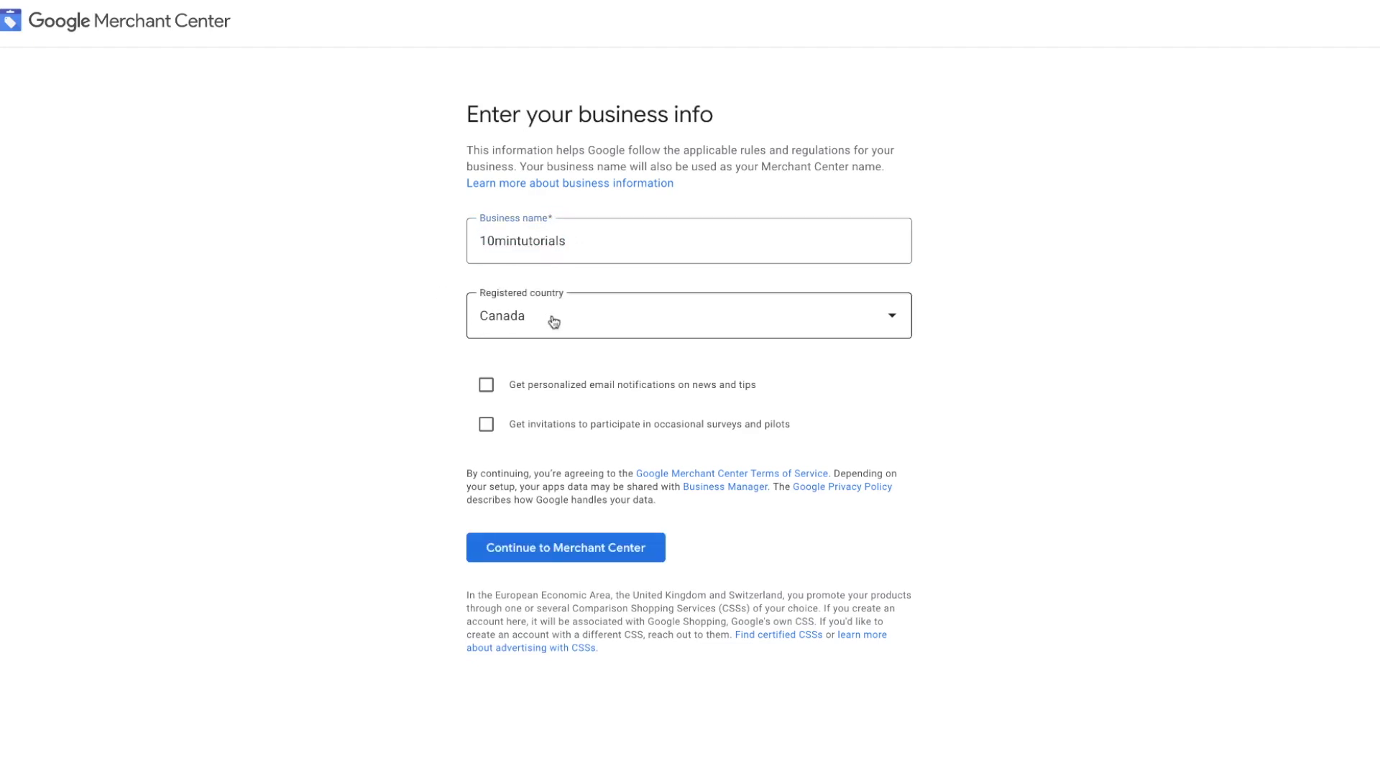
click(553, 549)
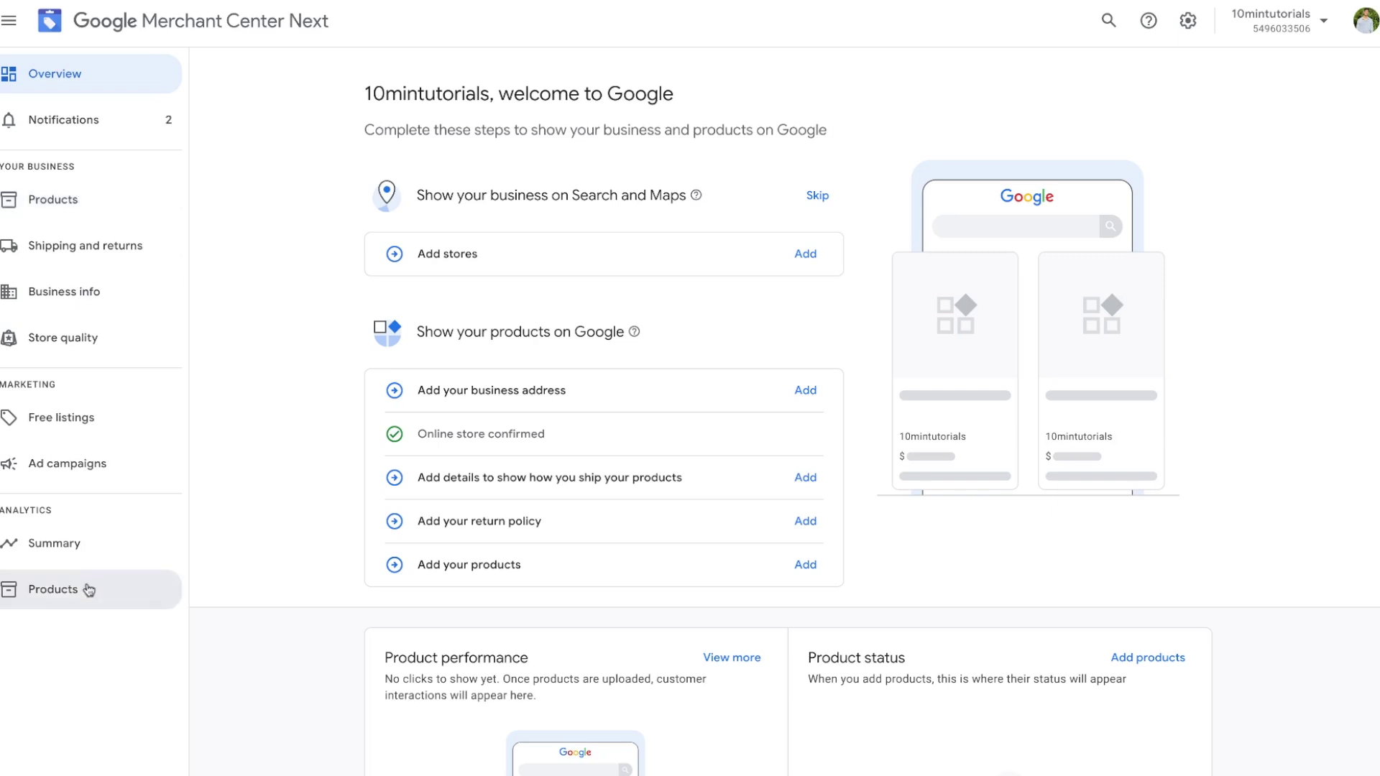
- Look through the products, shipping and returns, business info, store quality, marketing and analytics sections of the new account
click(84, 206)
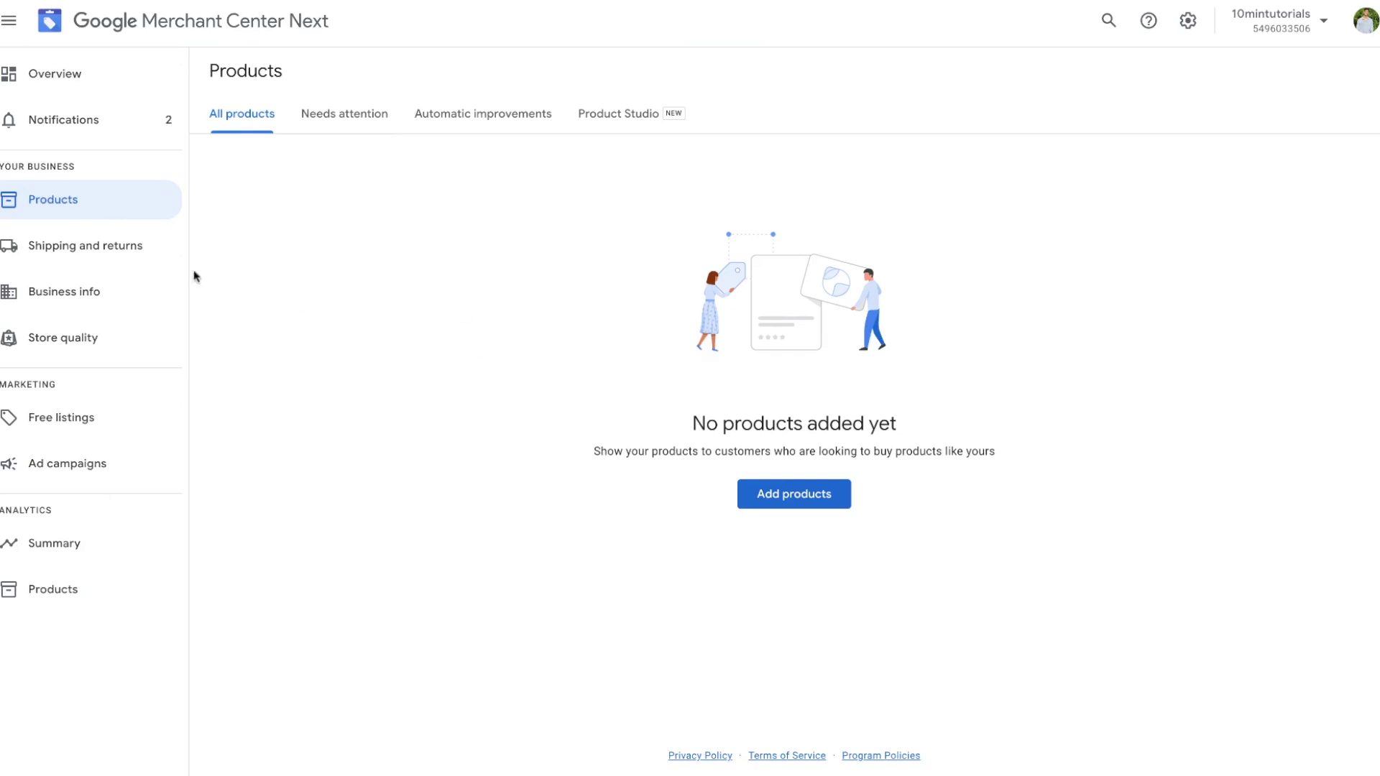
click(85, 255)
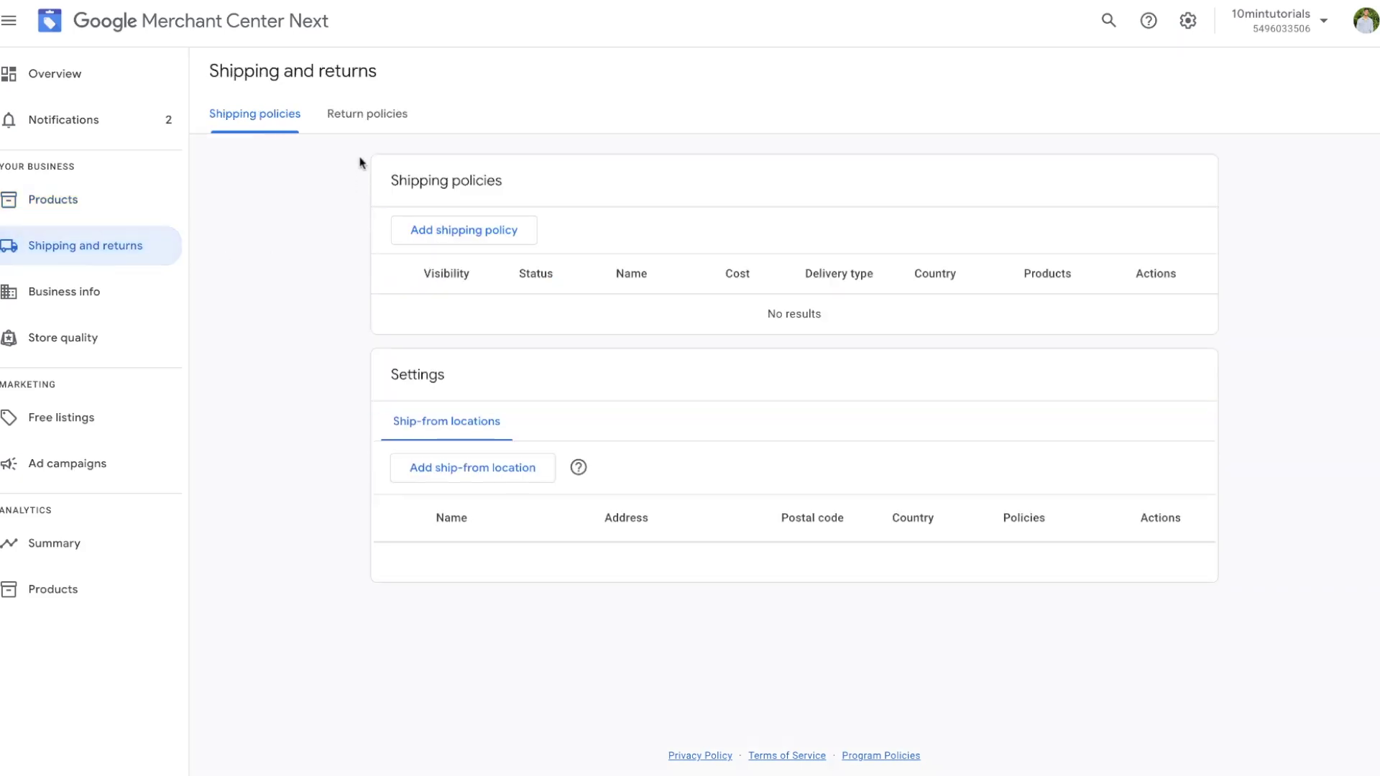
click(358, 117)
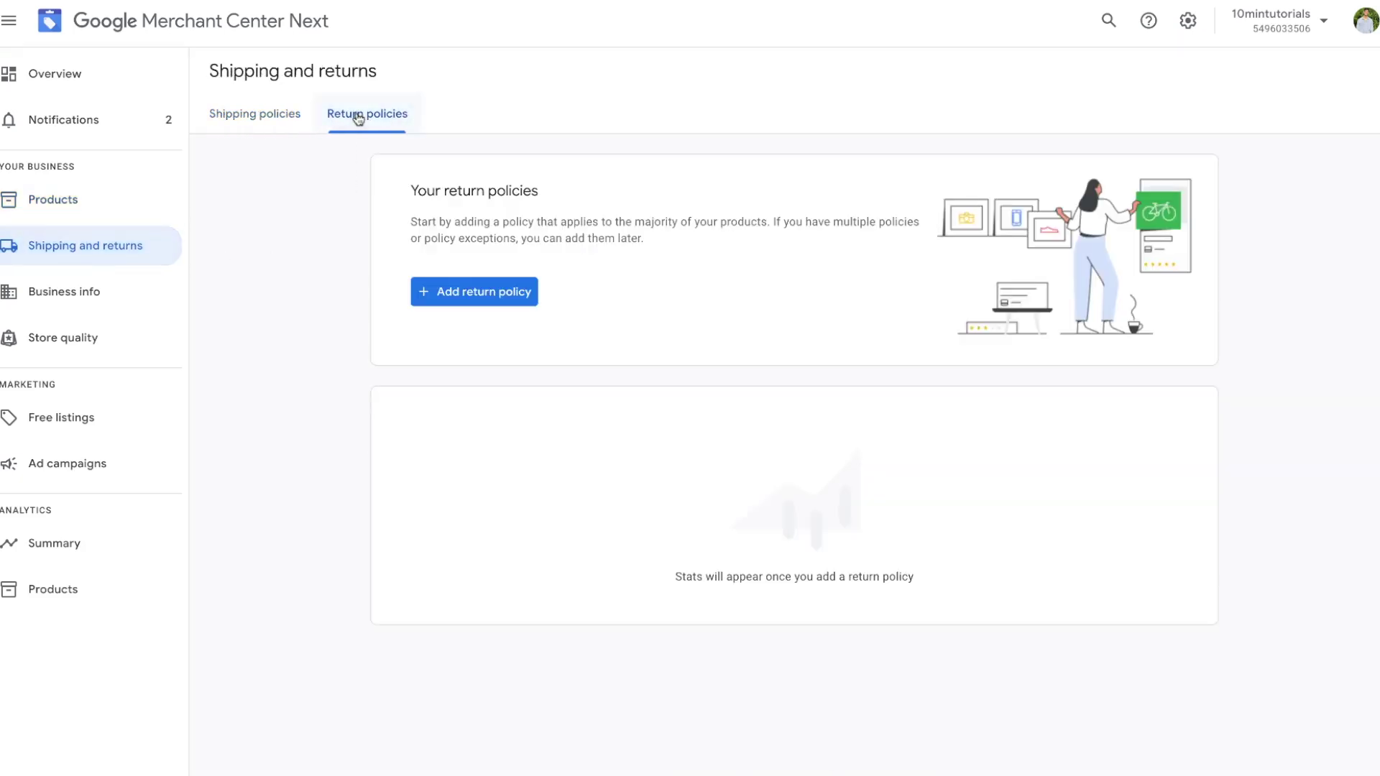
click(115, 293)
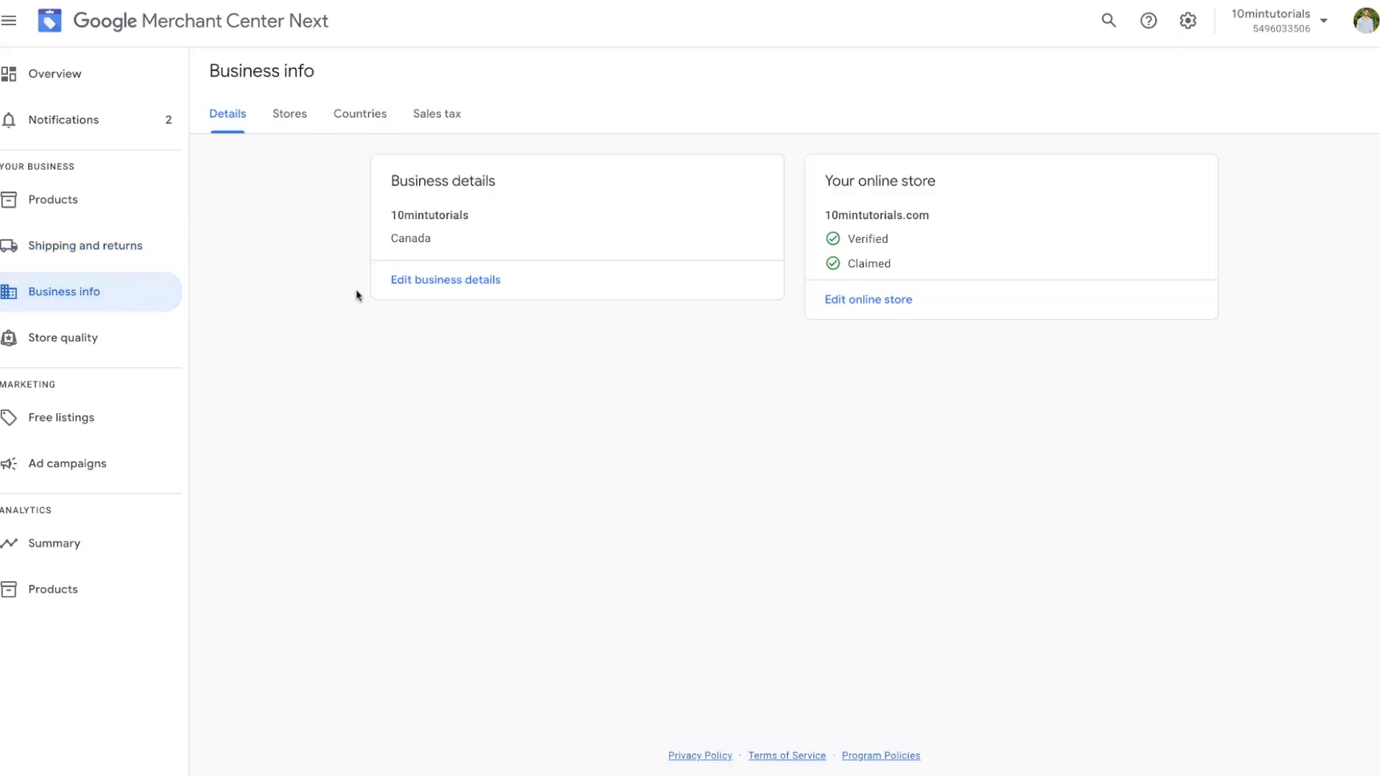
click(114, 353)
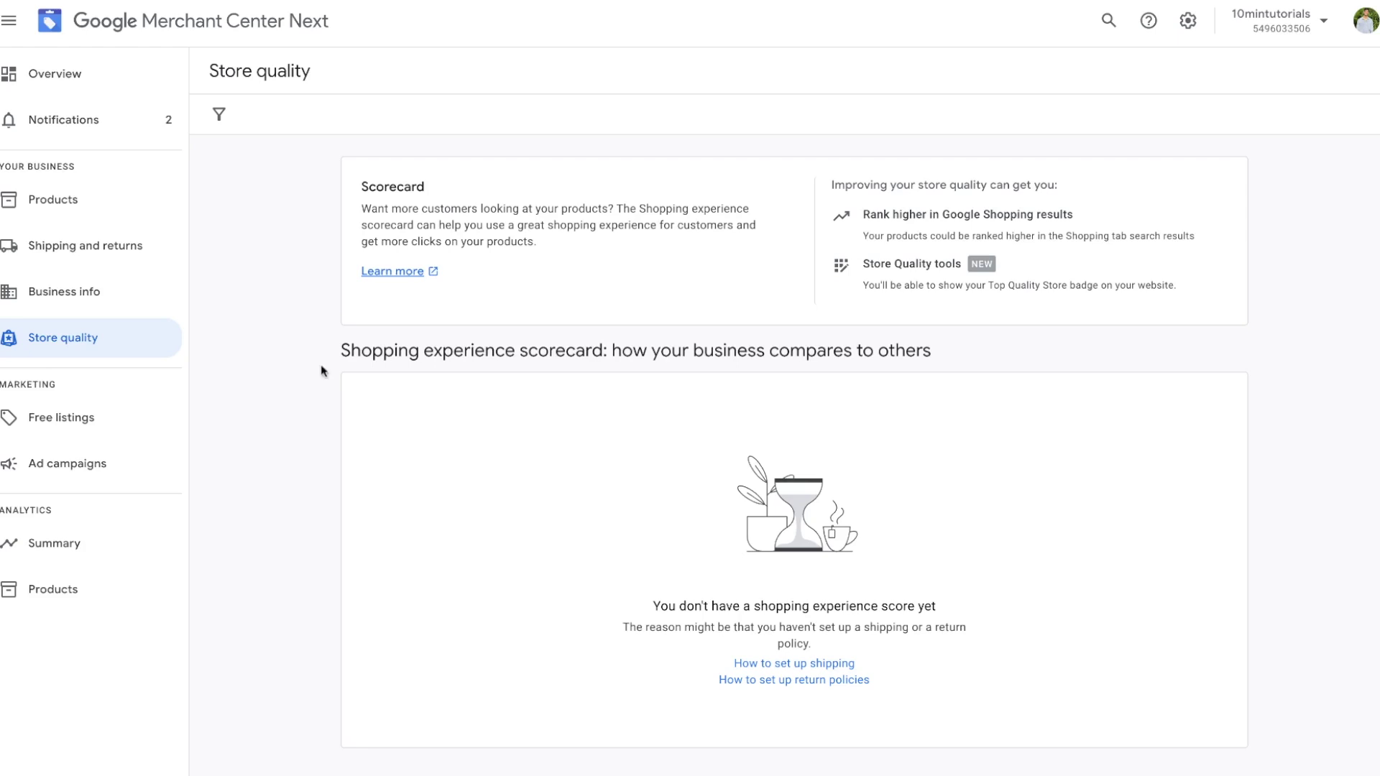
click(68, 418)
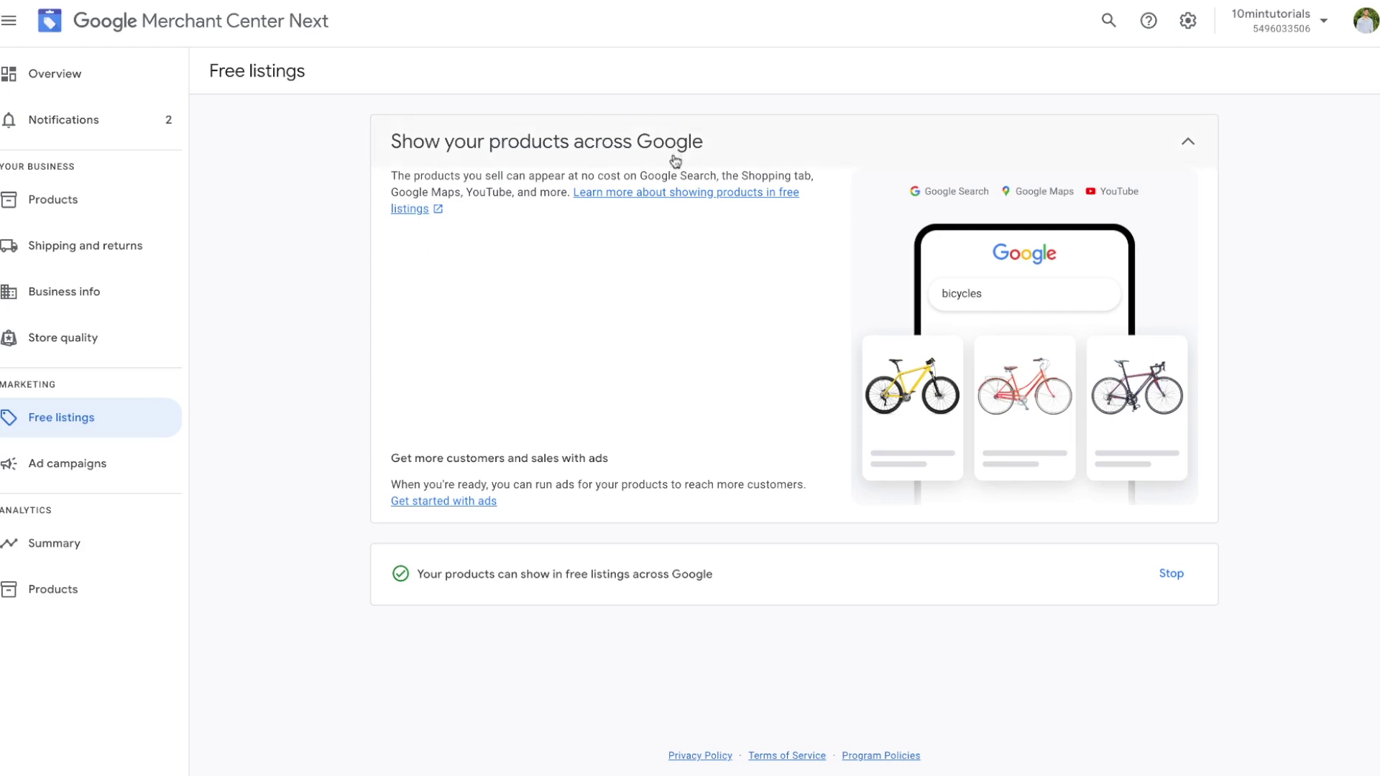
click(106, 476)
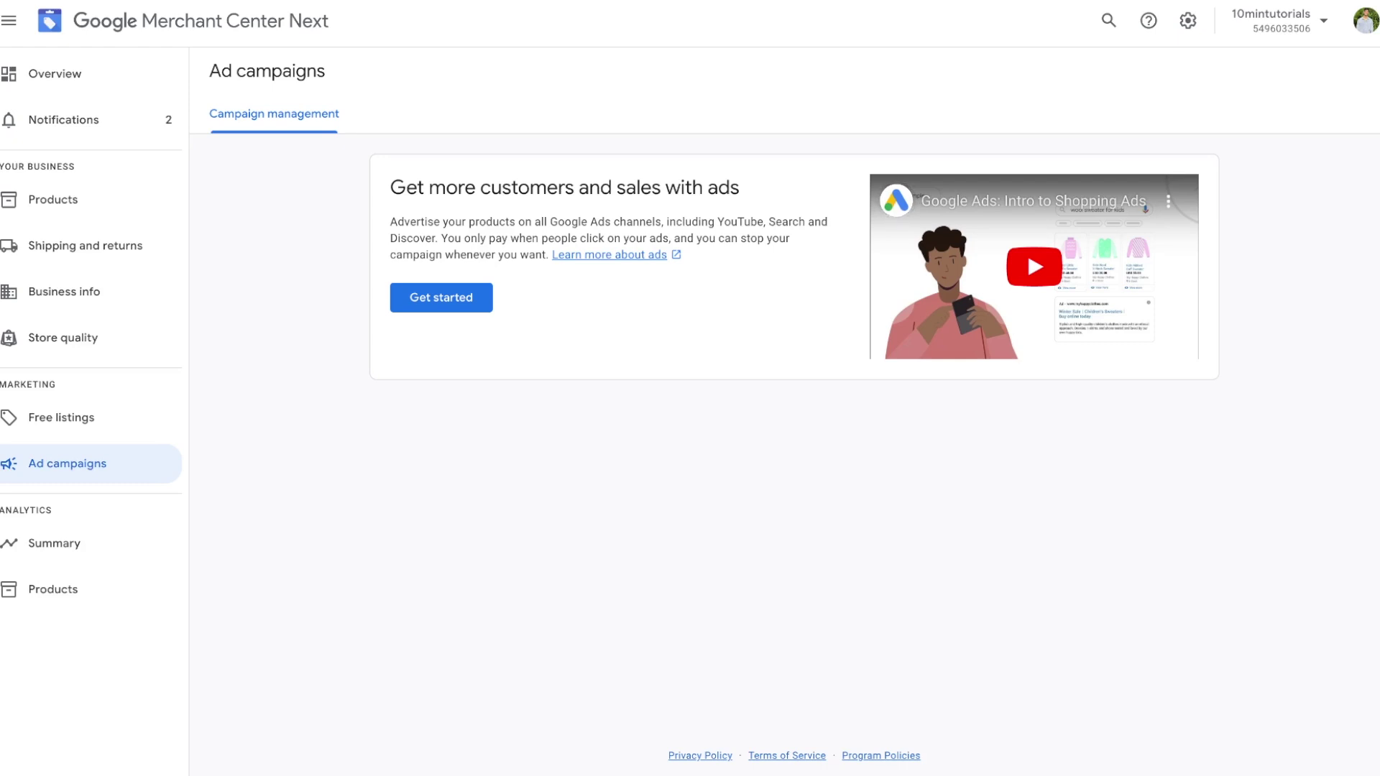
click(127, 548)
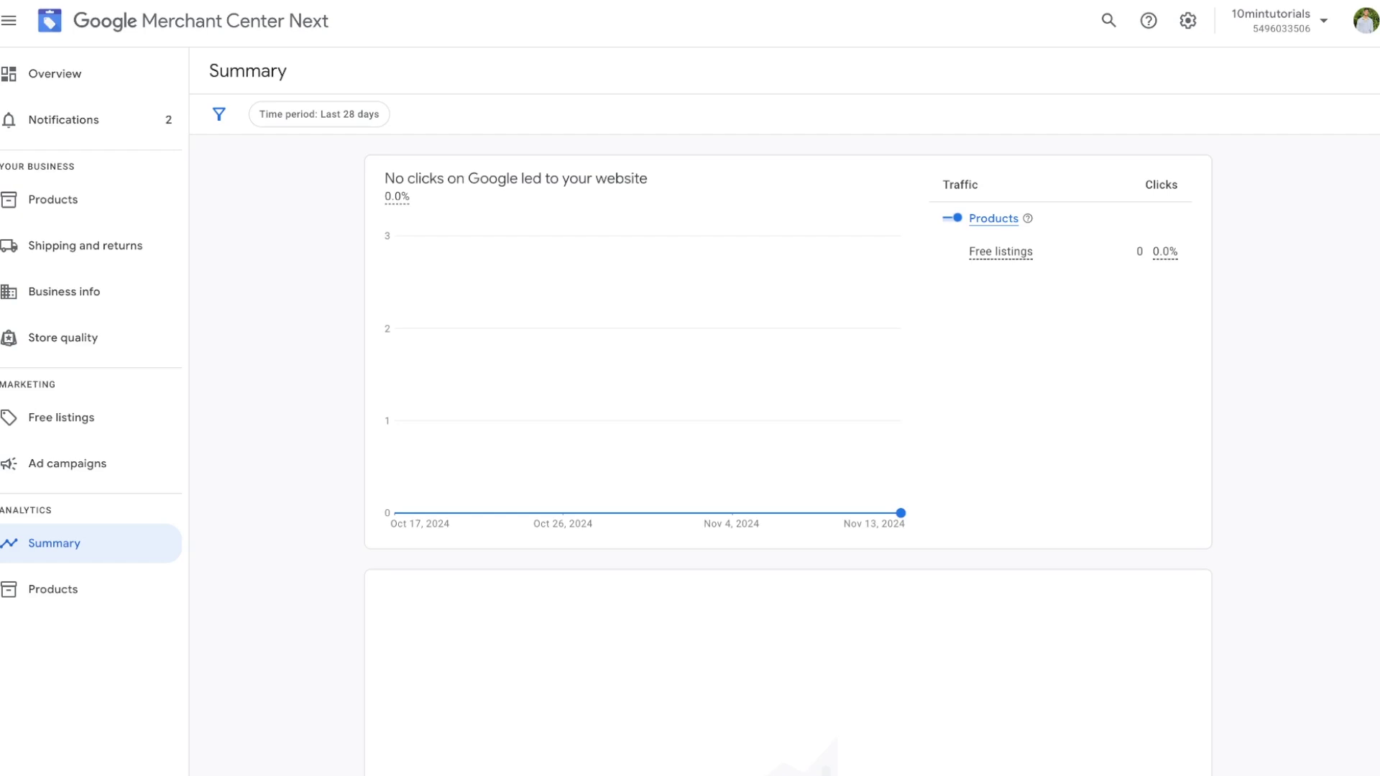
click(108, 593)
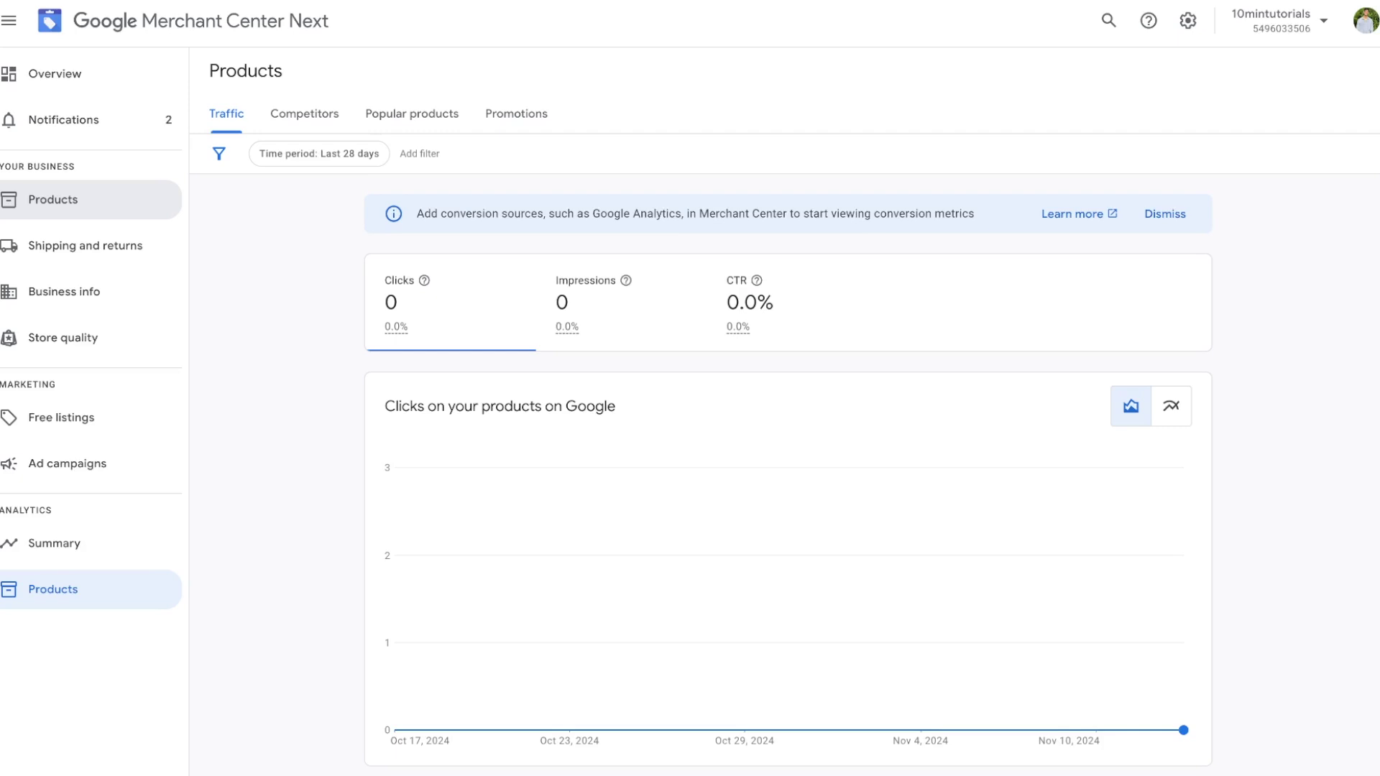
- Begin adding products from the business's product list
click(72, 199)
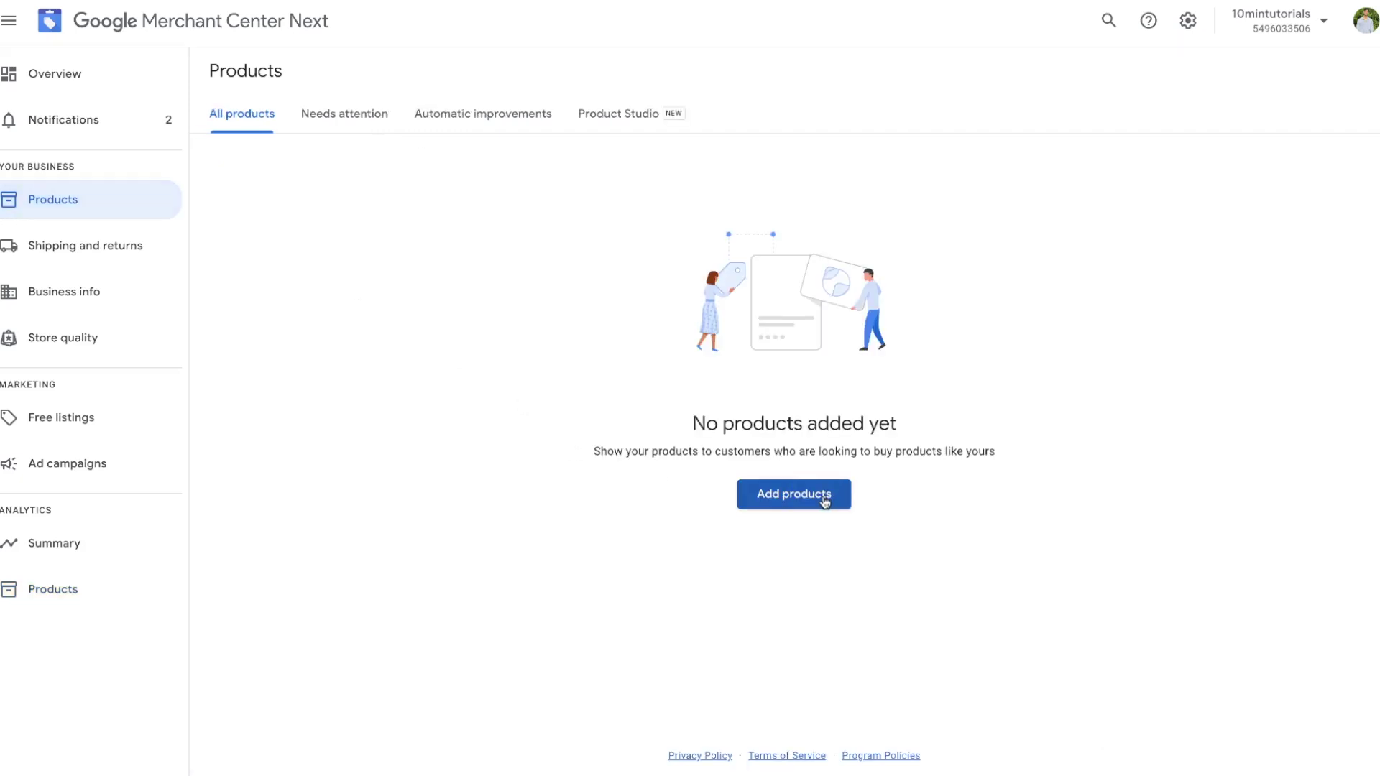
click(824, 502)
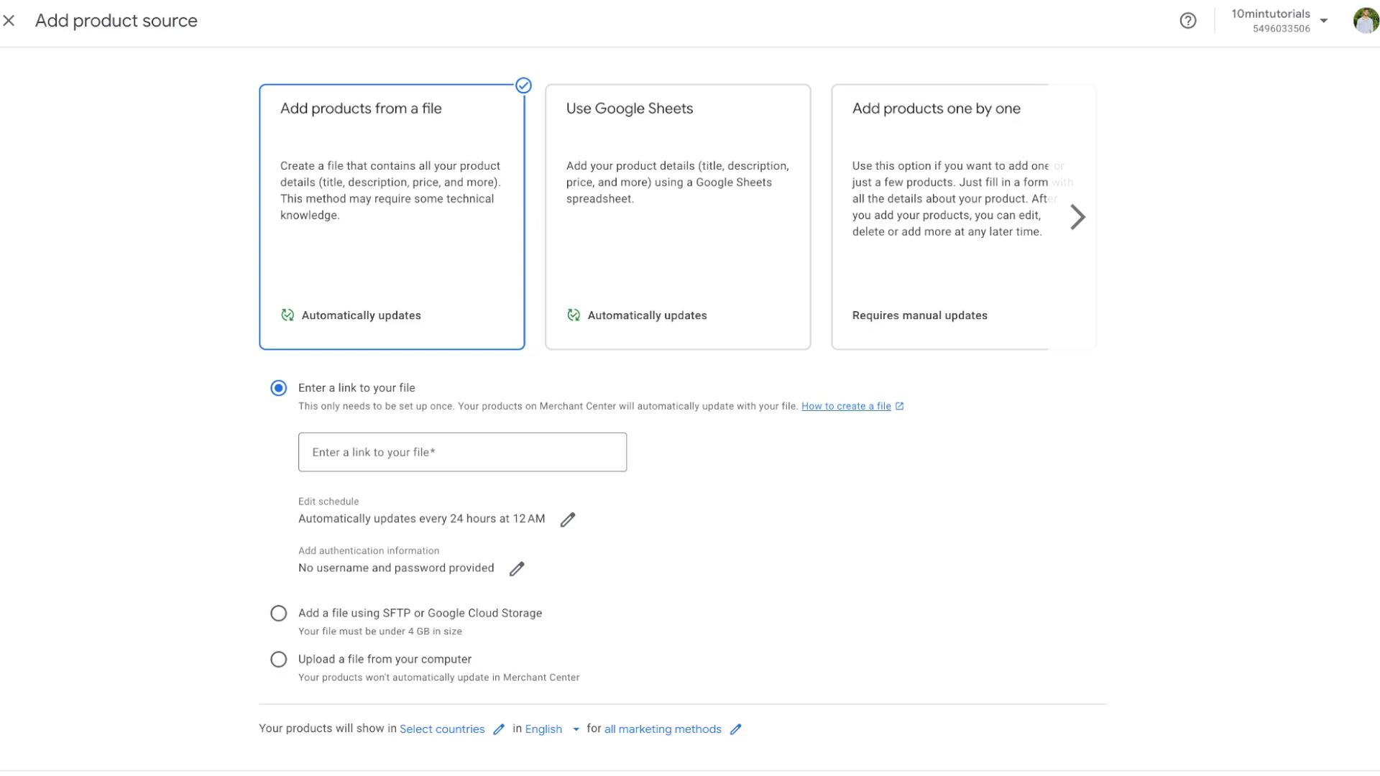
- Compare the product source options and view the Google Sheets product feed template, returning to the source selection
click(642, 152)
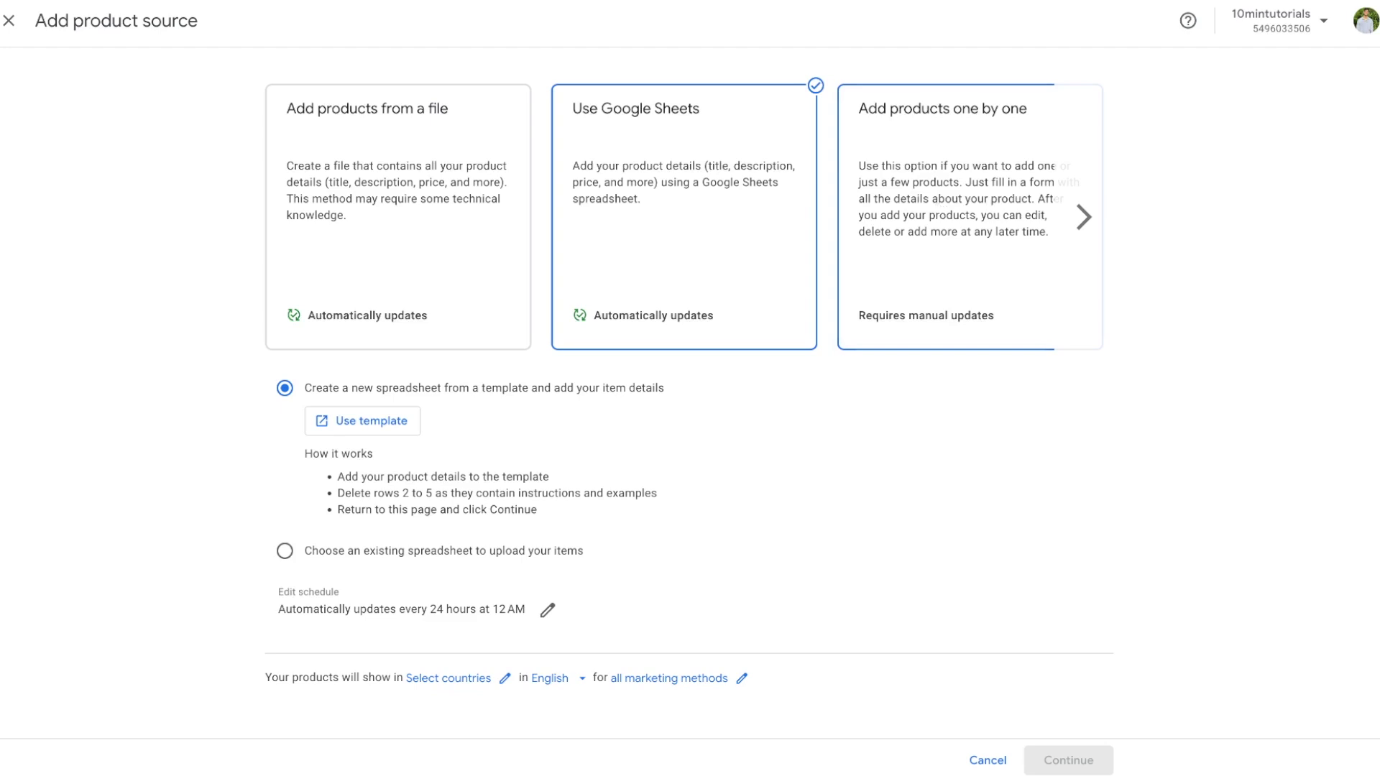
click(970, 216)
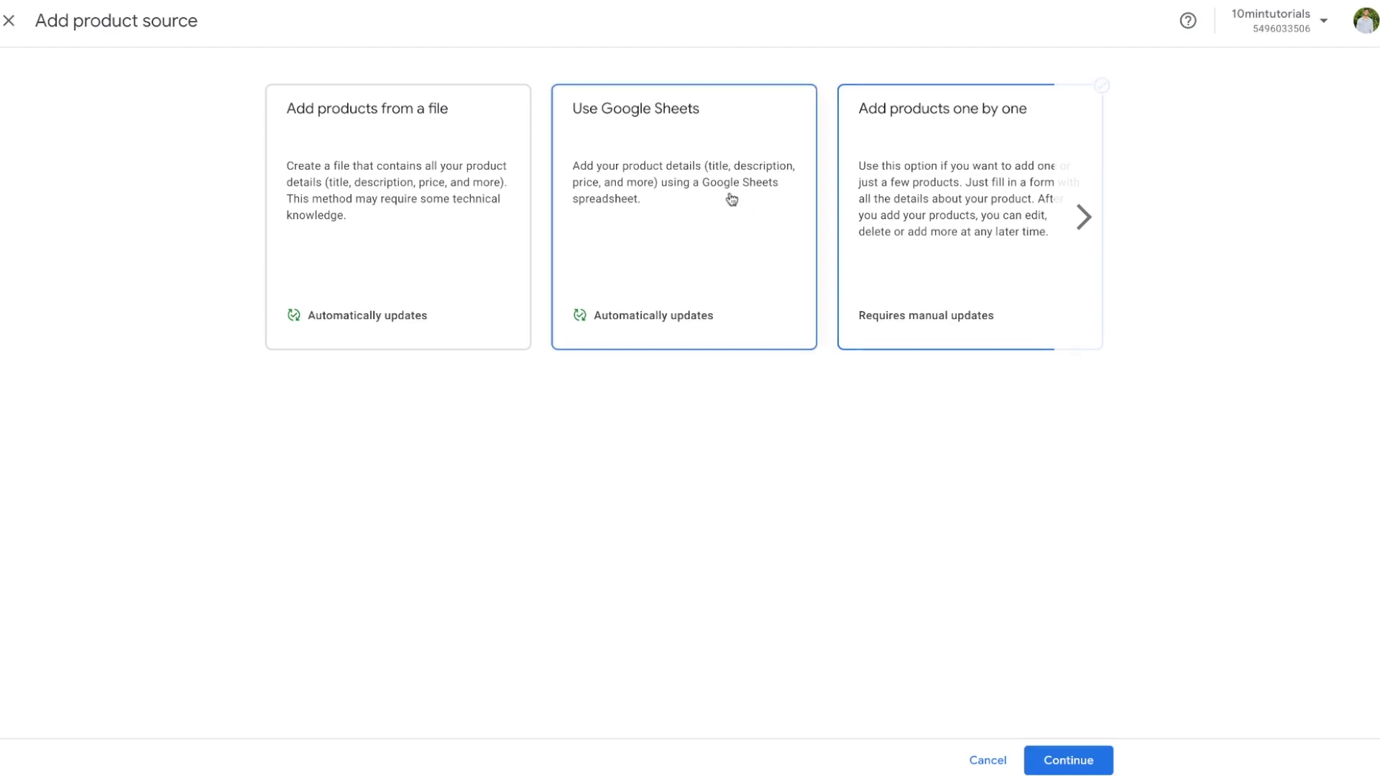
click(692, 170)
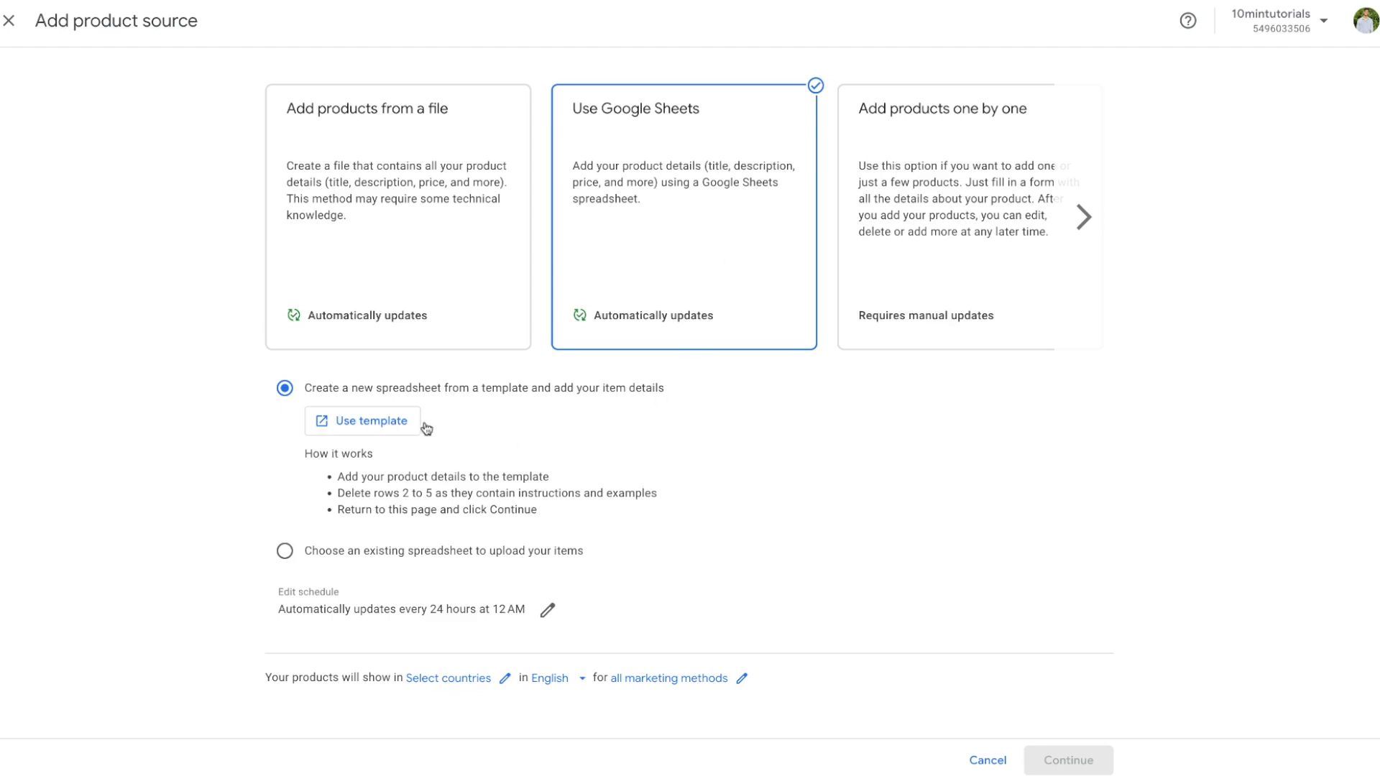
click(402, 427)
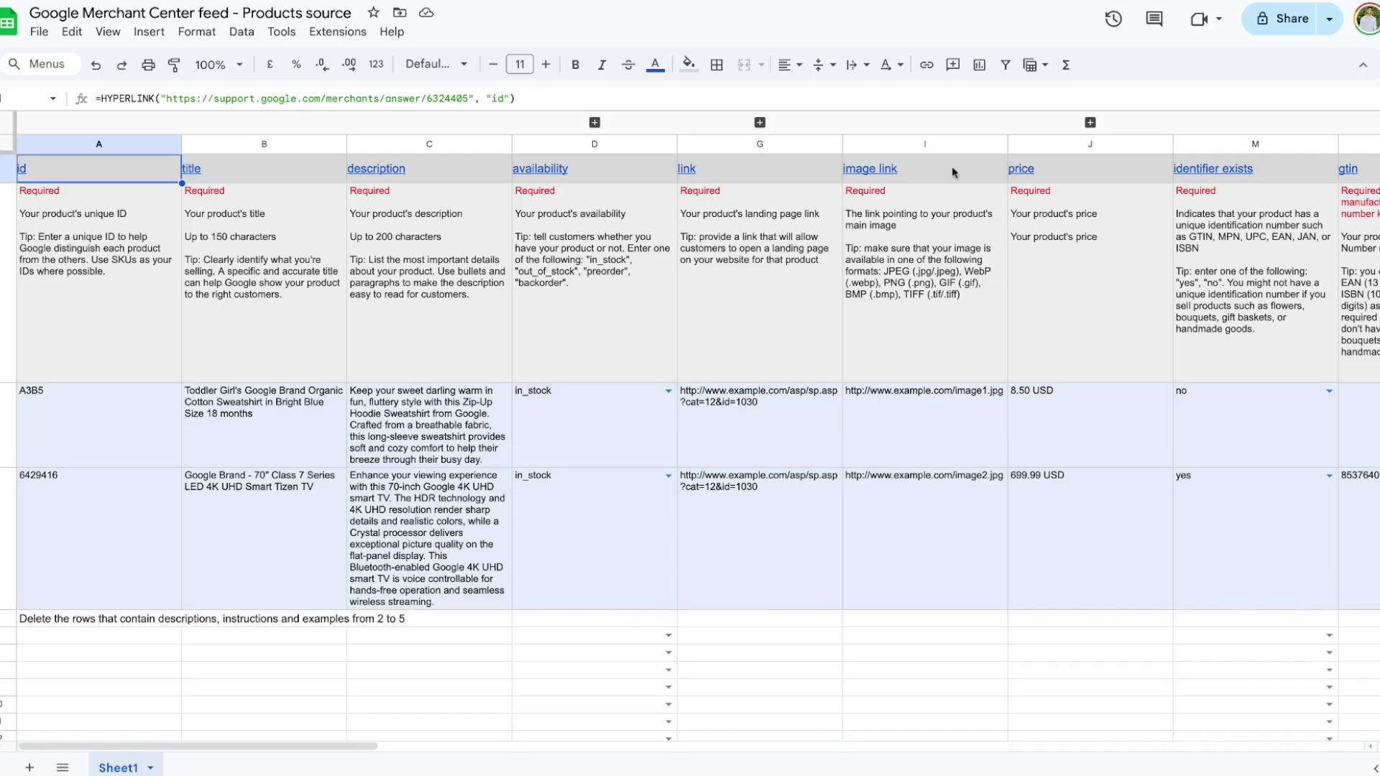
key(ctrl+Tab)
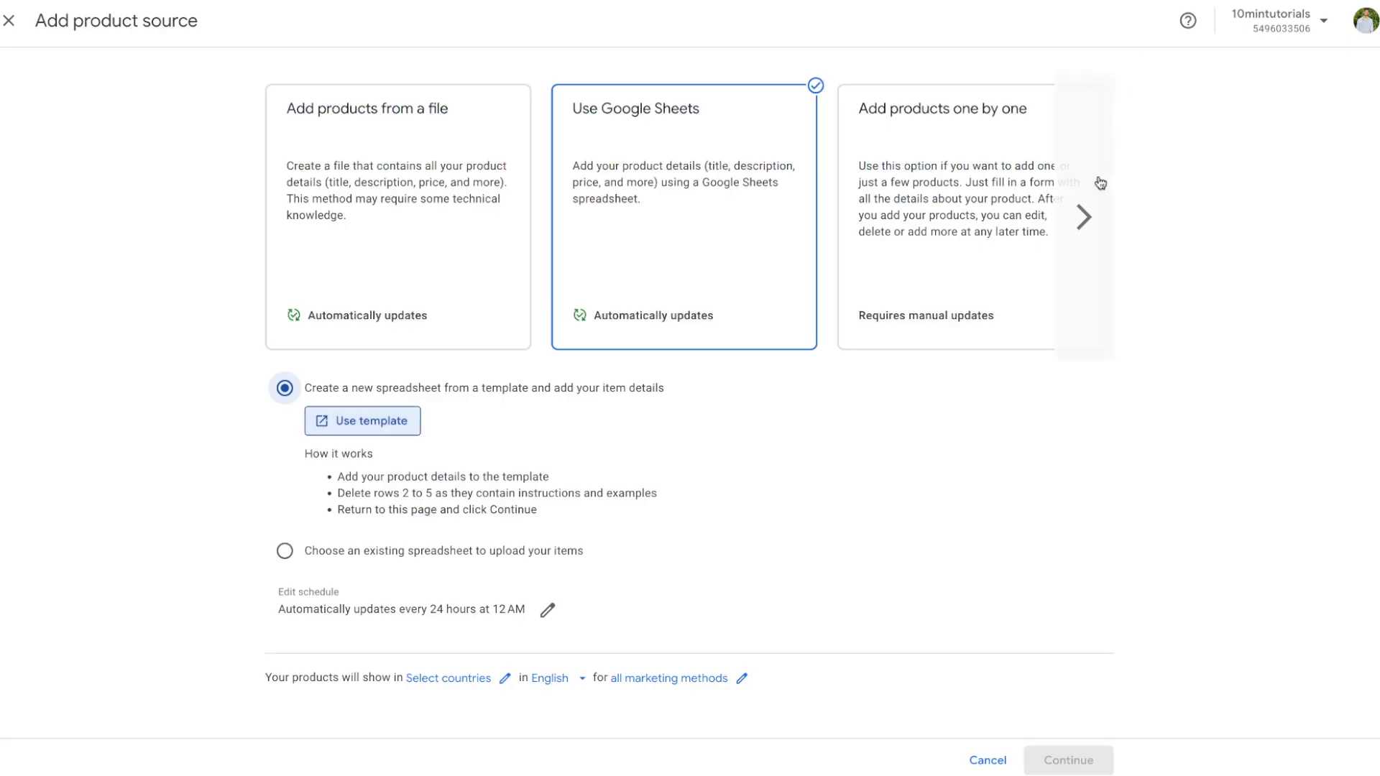
- Choose to add products one by one and set Australia as the country where they are shown
click(951, 173)
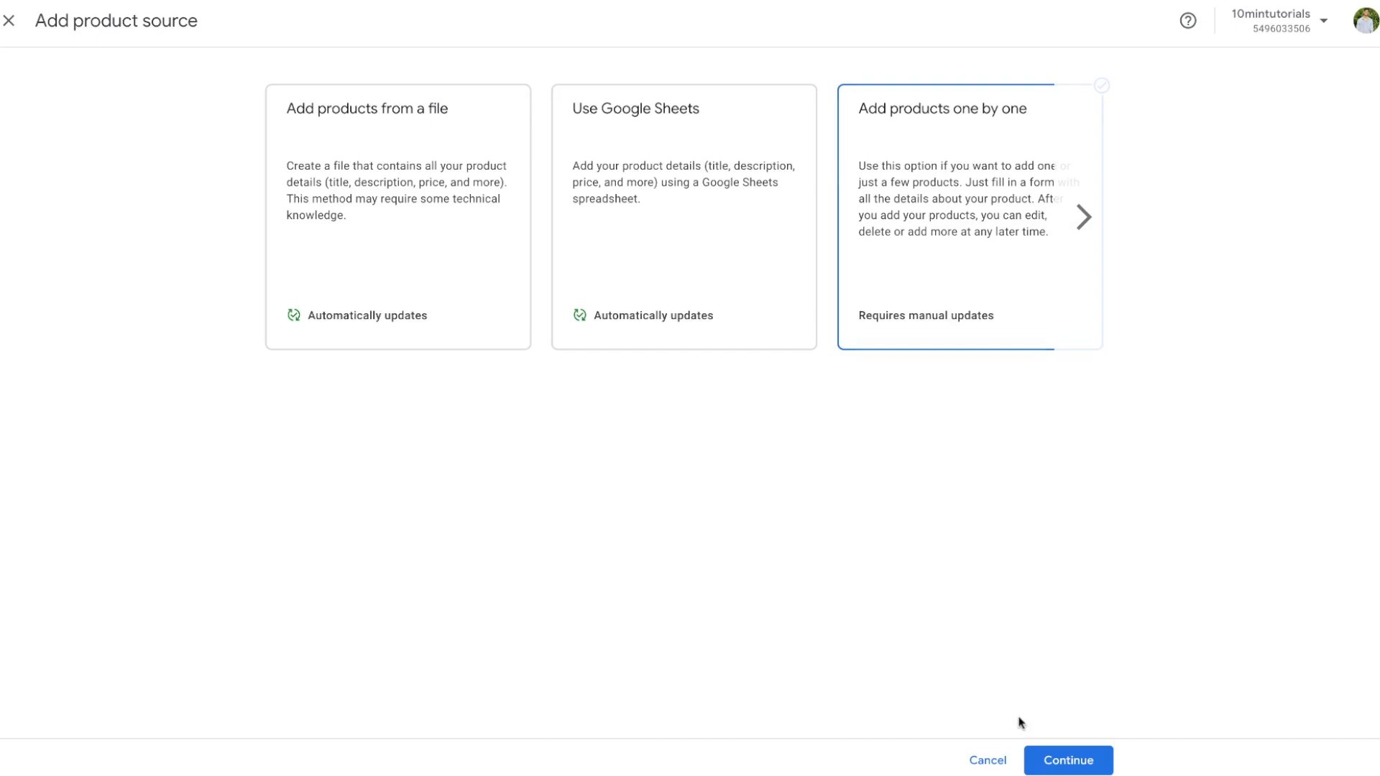
click(1066, 767)
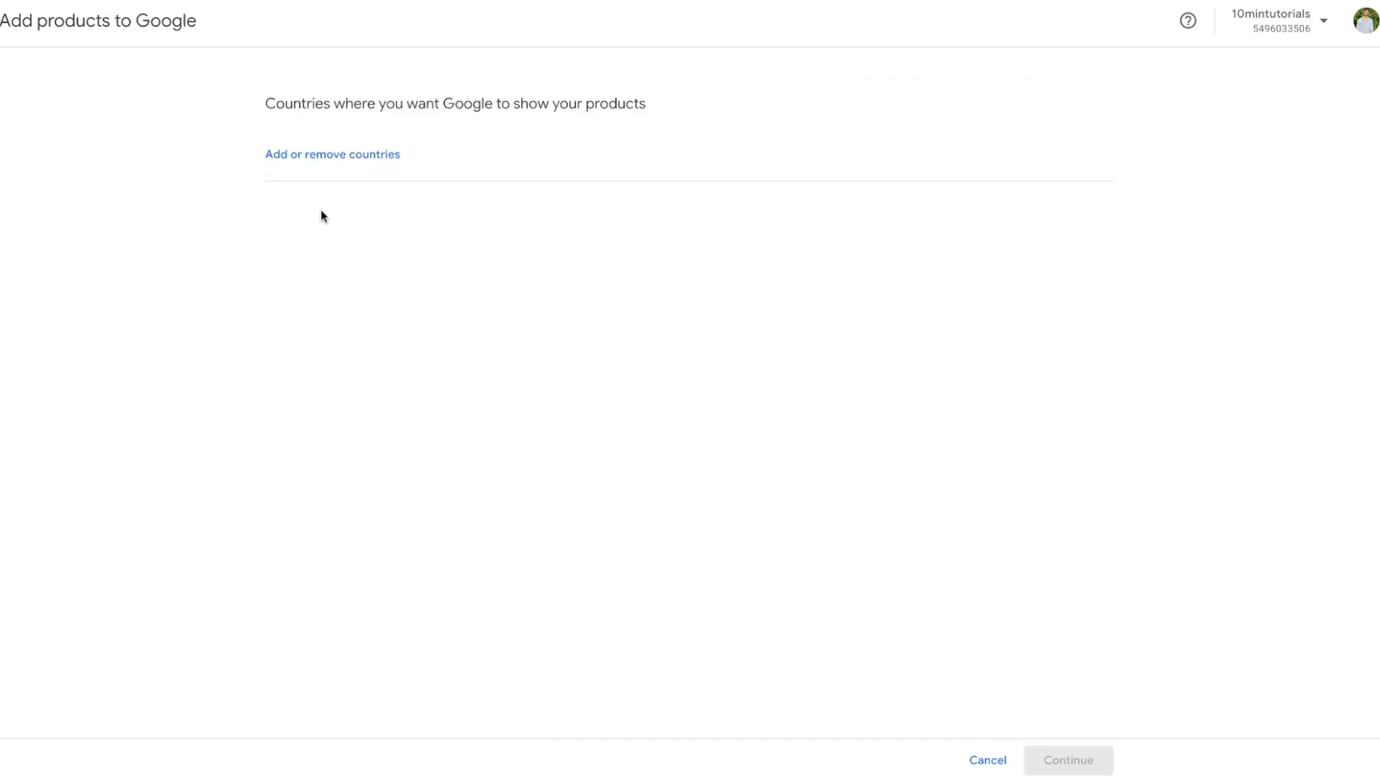
click(310, 166)
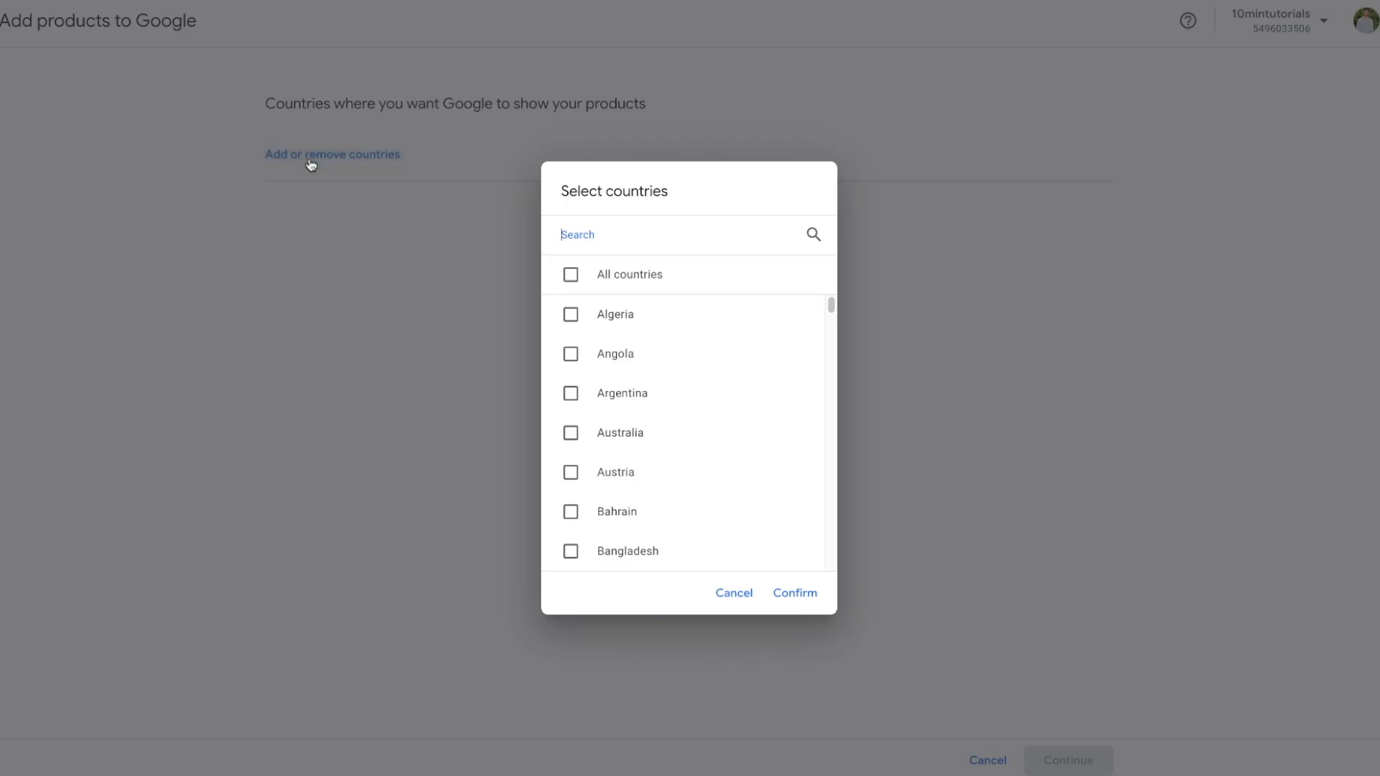
scroll(604, 414, down, 1)
click(583, 411)
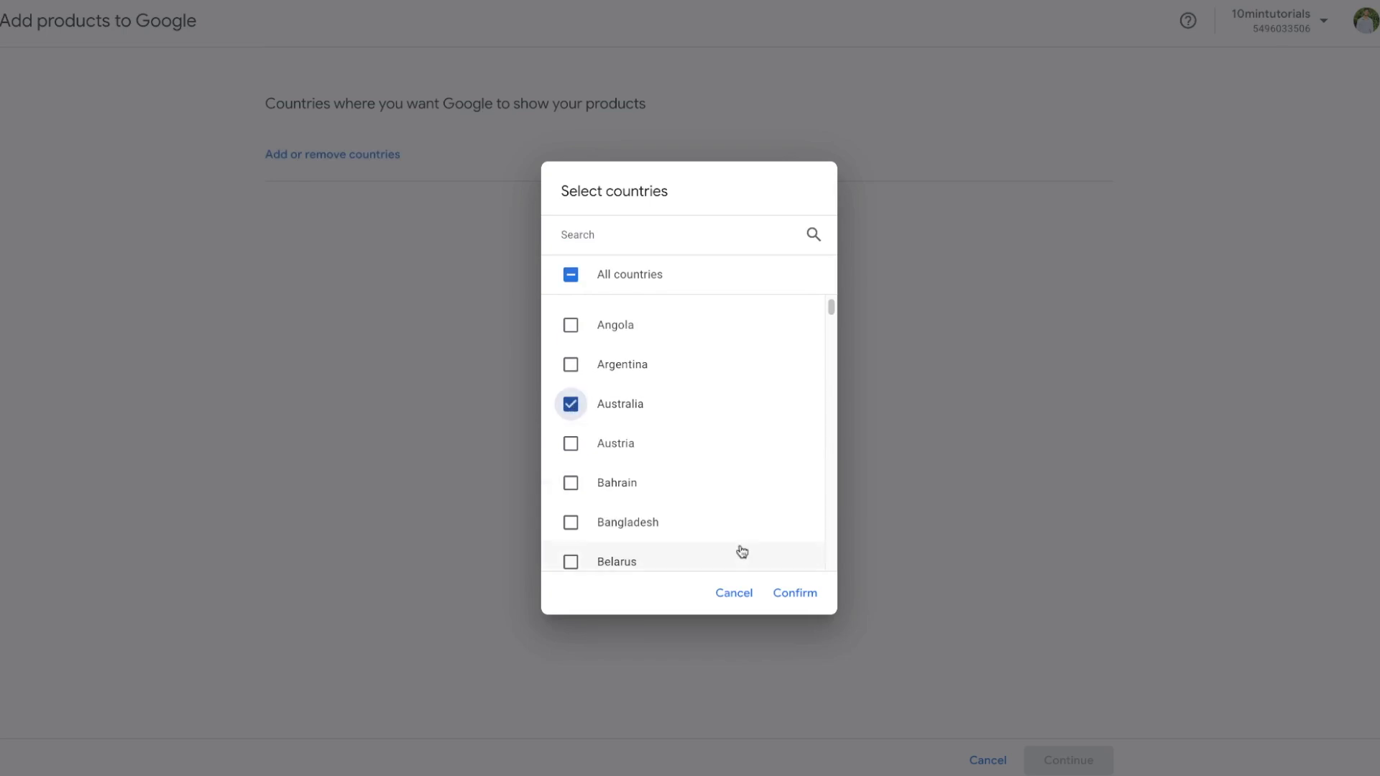
click(781, 591)
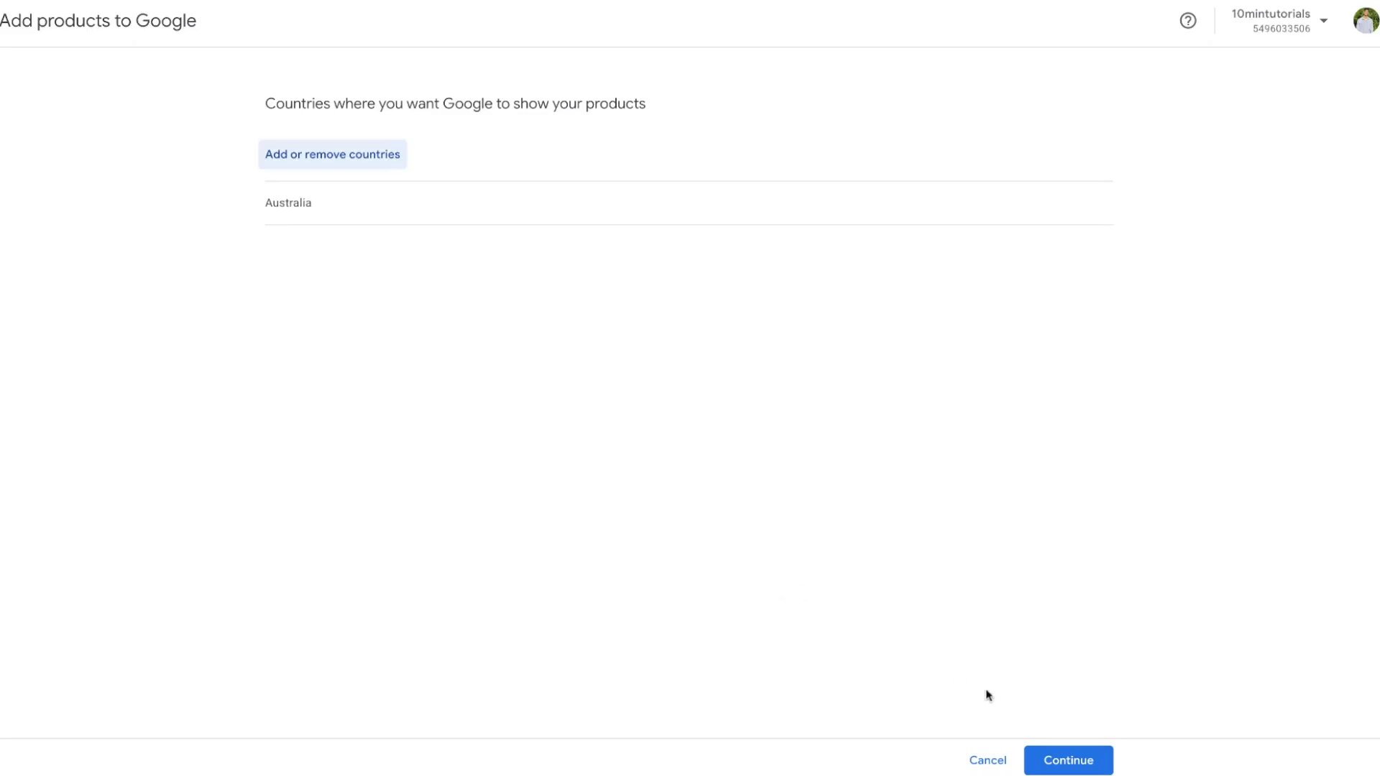
click(1072, 769)
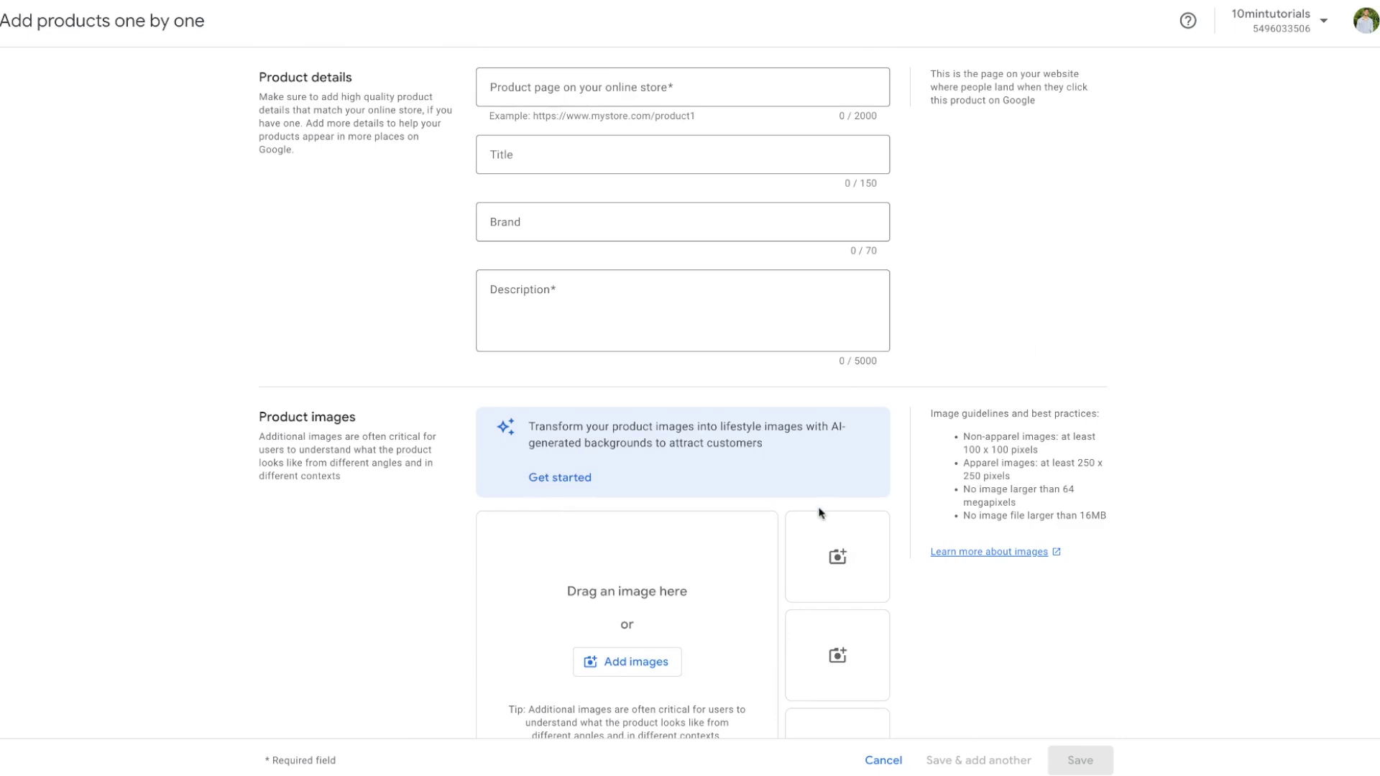
- Examine the product form's fields, from product details and images to price, condition and availability
scroll(822, 511, down, 5)
scroll(820, 511, down, 3)
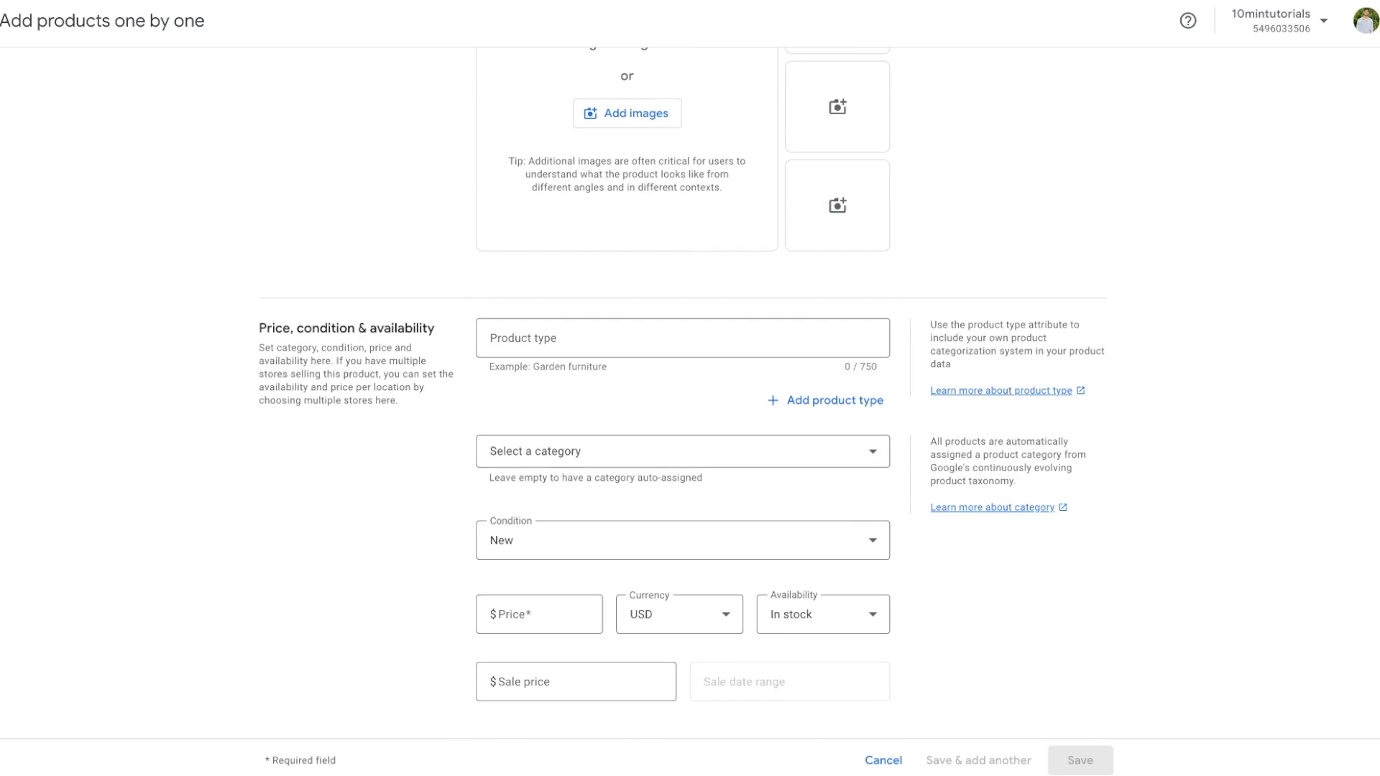
scroll(682, 390, up, 8)
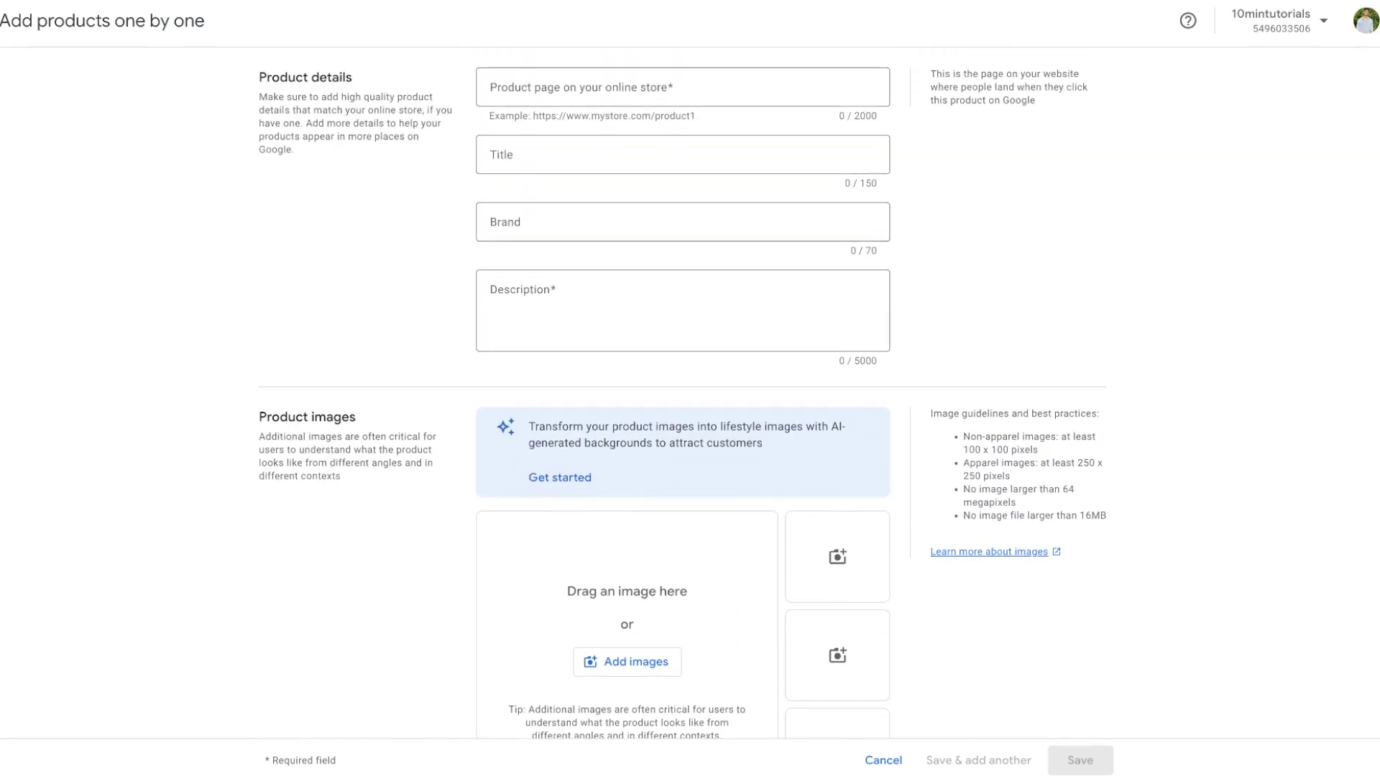
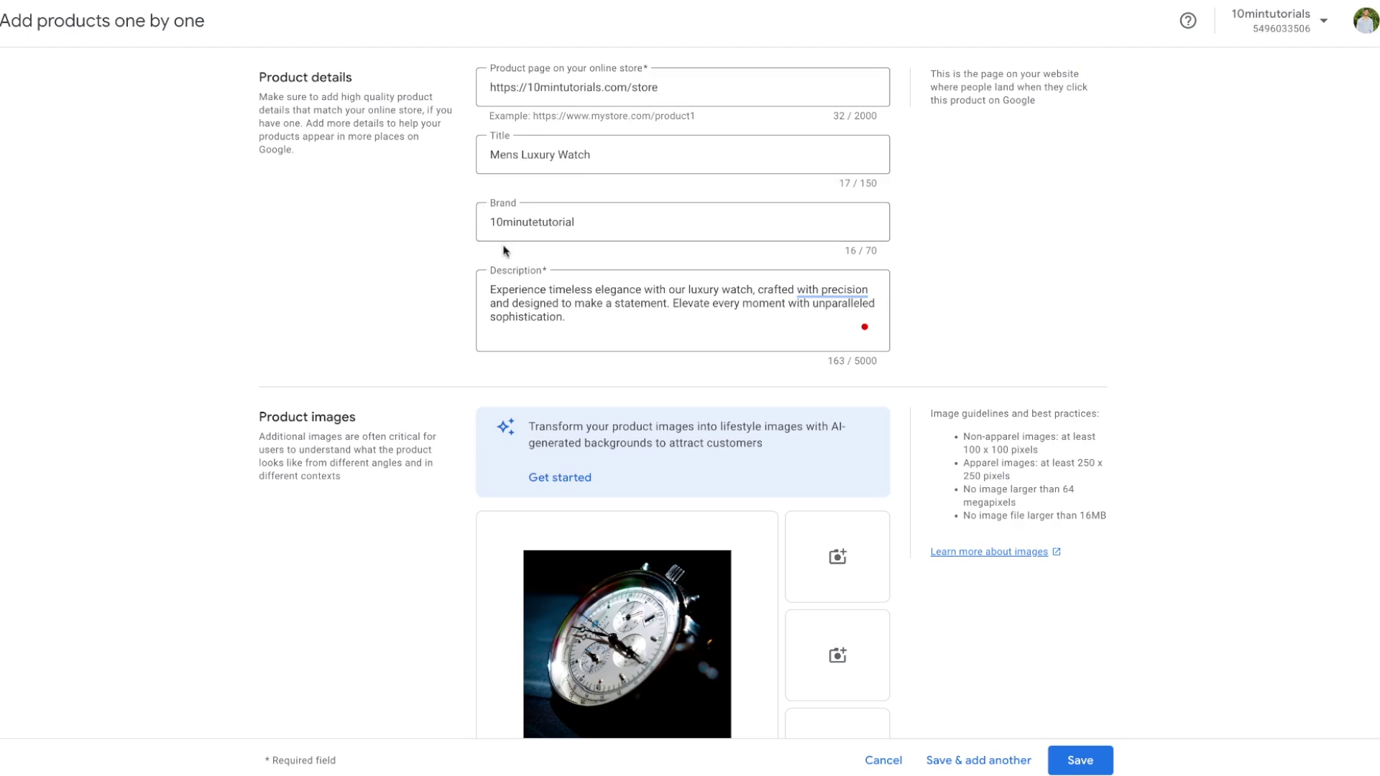
- Review the watch's completed details, image and pricing fields, including the available category, condition and availability options
scroll(472, 340, down, 2)
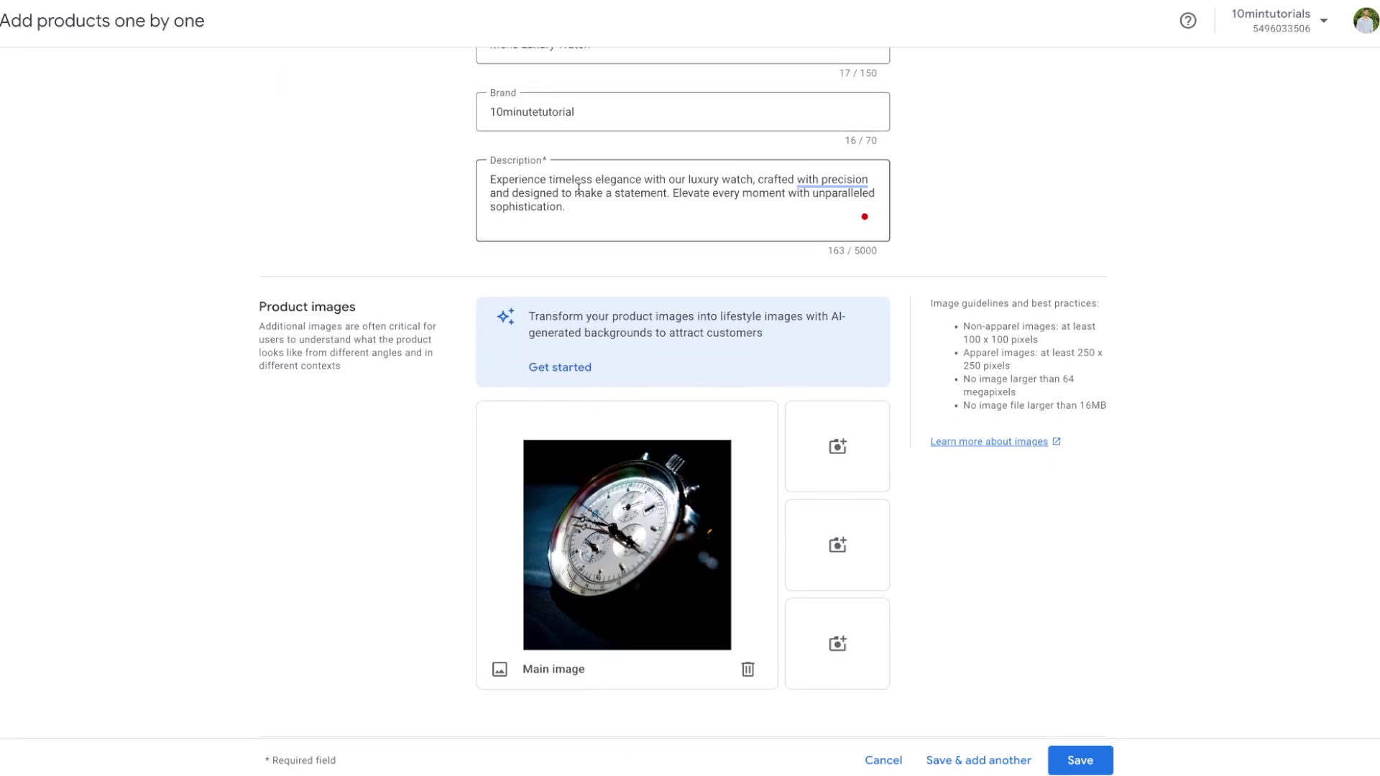
scroll(388, 524, down, 3)
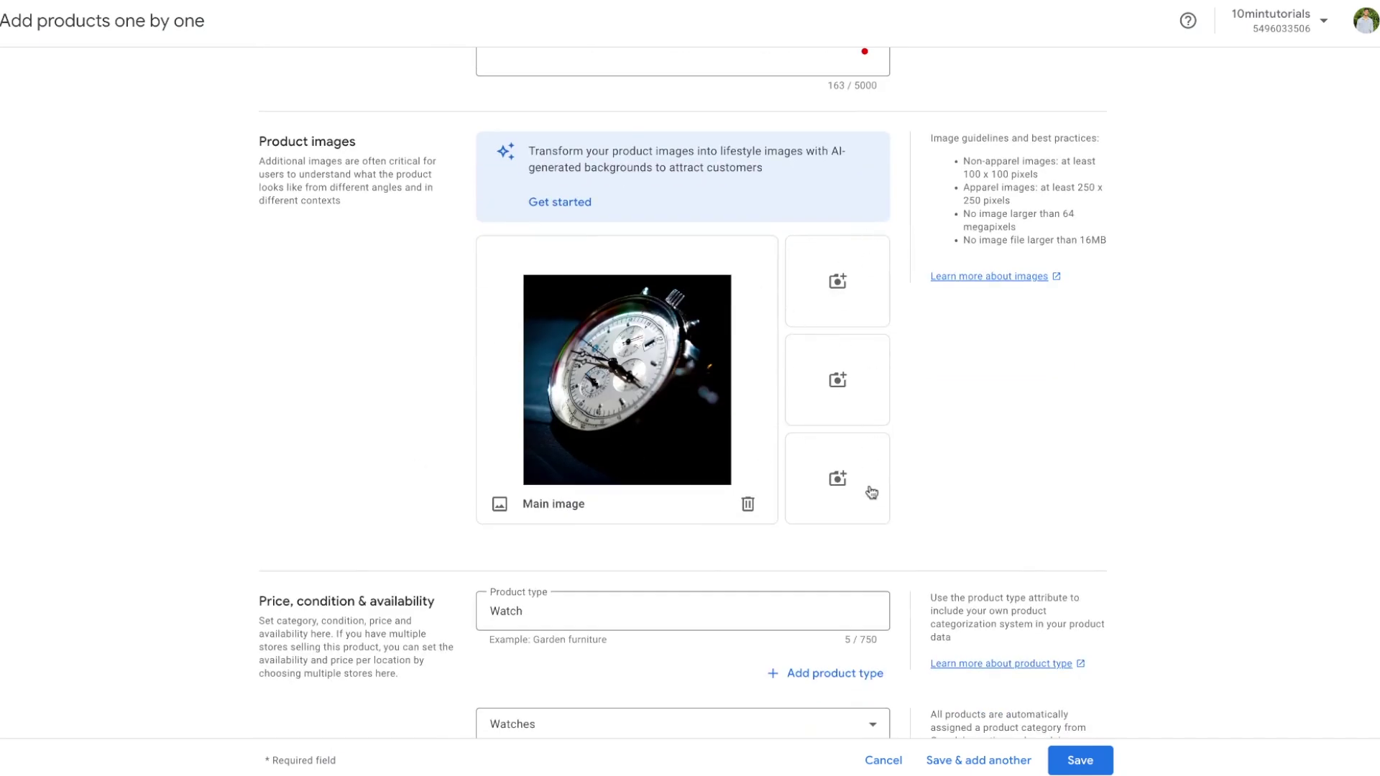
scroll(946, 487, down, 5)
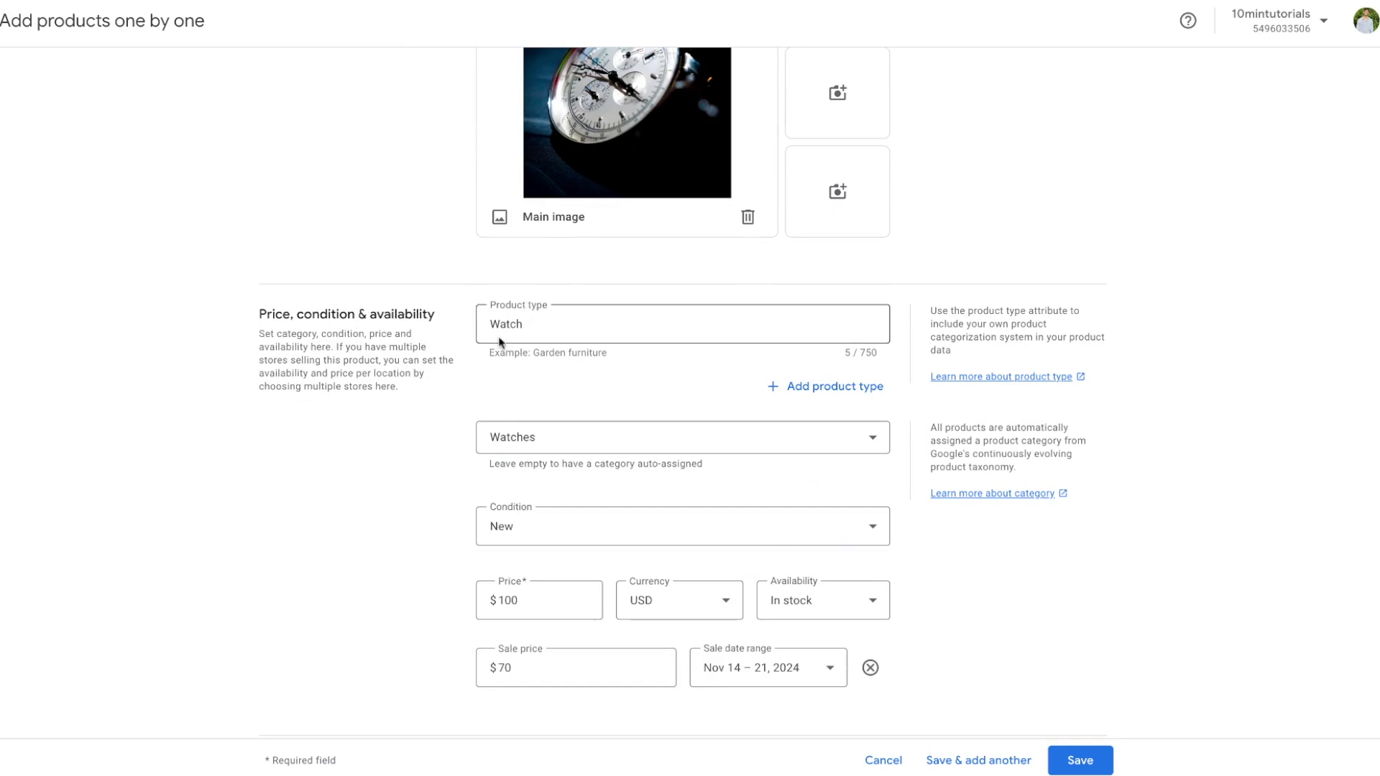
scroll(501, 345, down, 1)
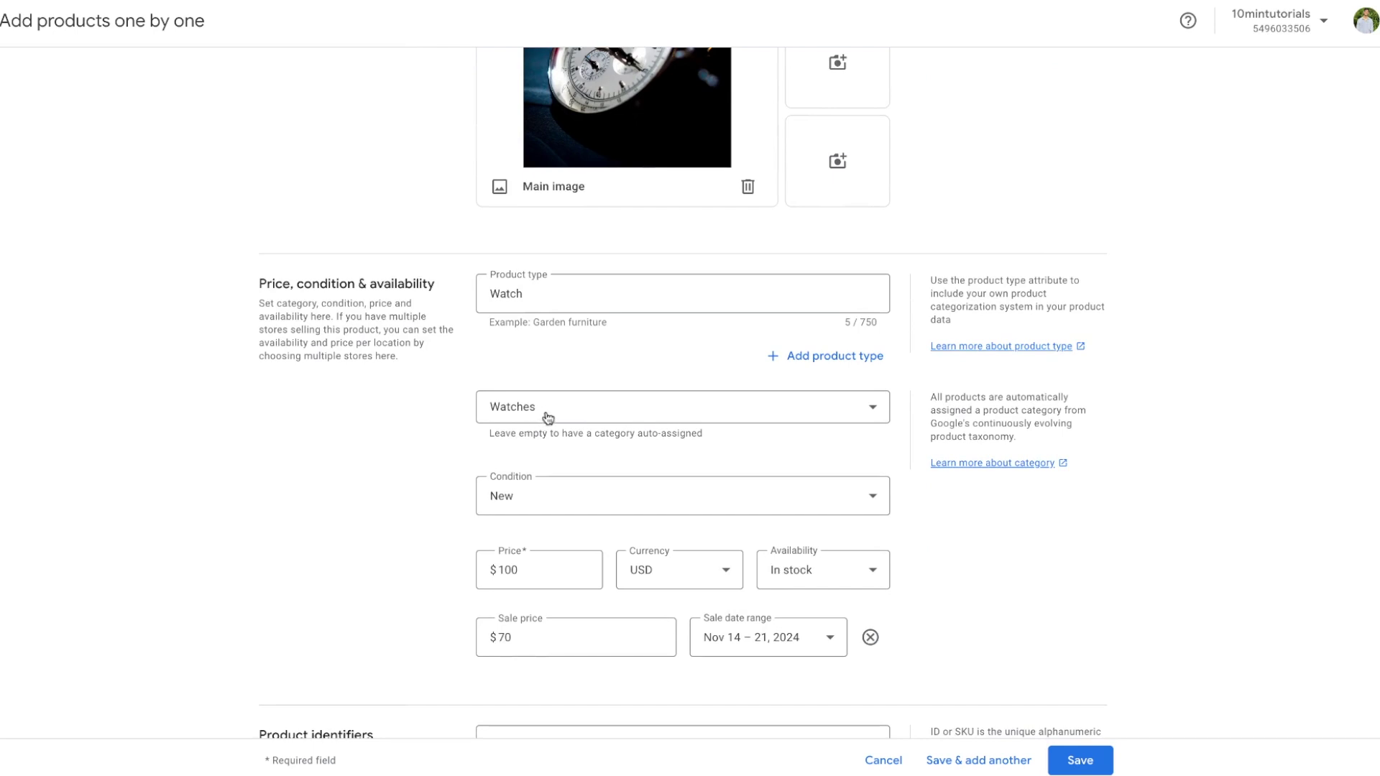
click(547, 418)
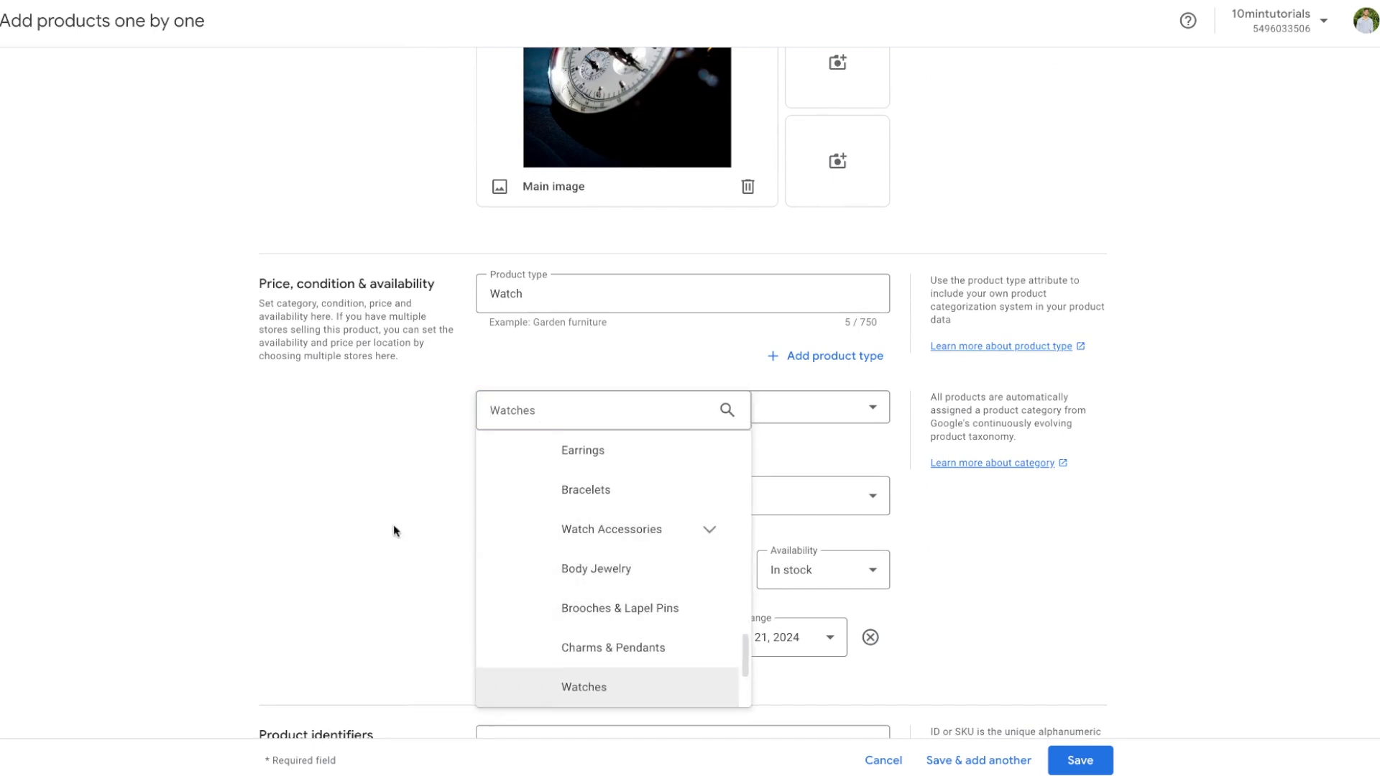
click(394, 531)
scroll(446, 530, down, 3)
click(519, 431)
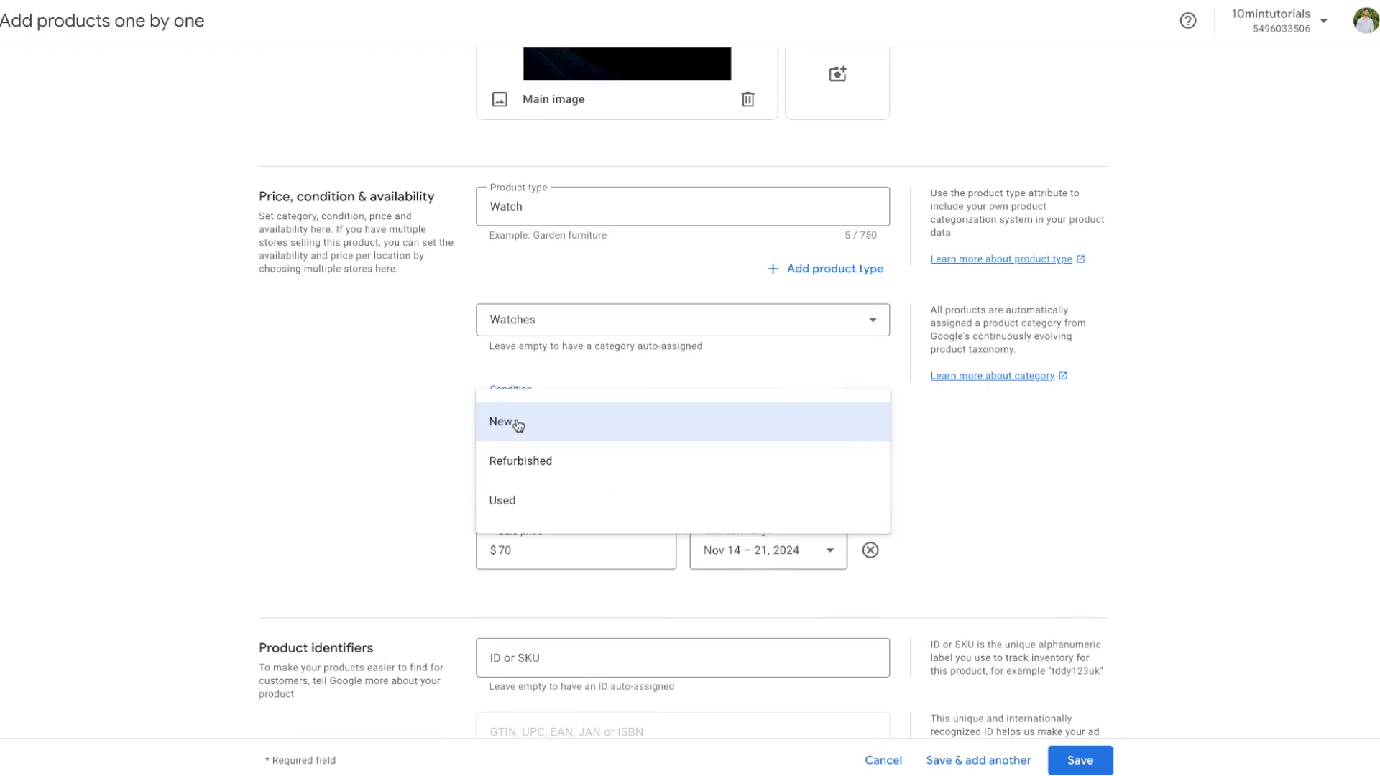
click(435, 471)
scroll(436, 470, down, 1)
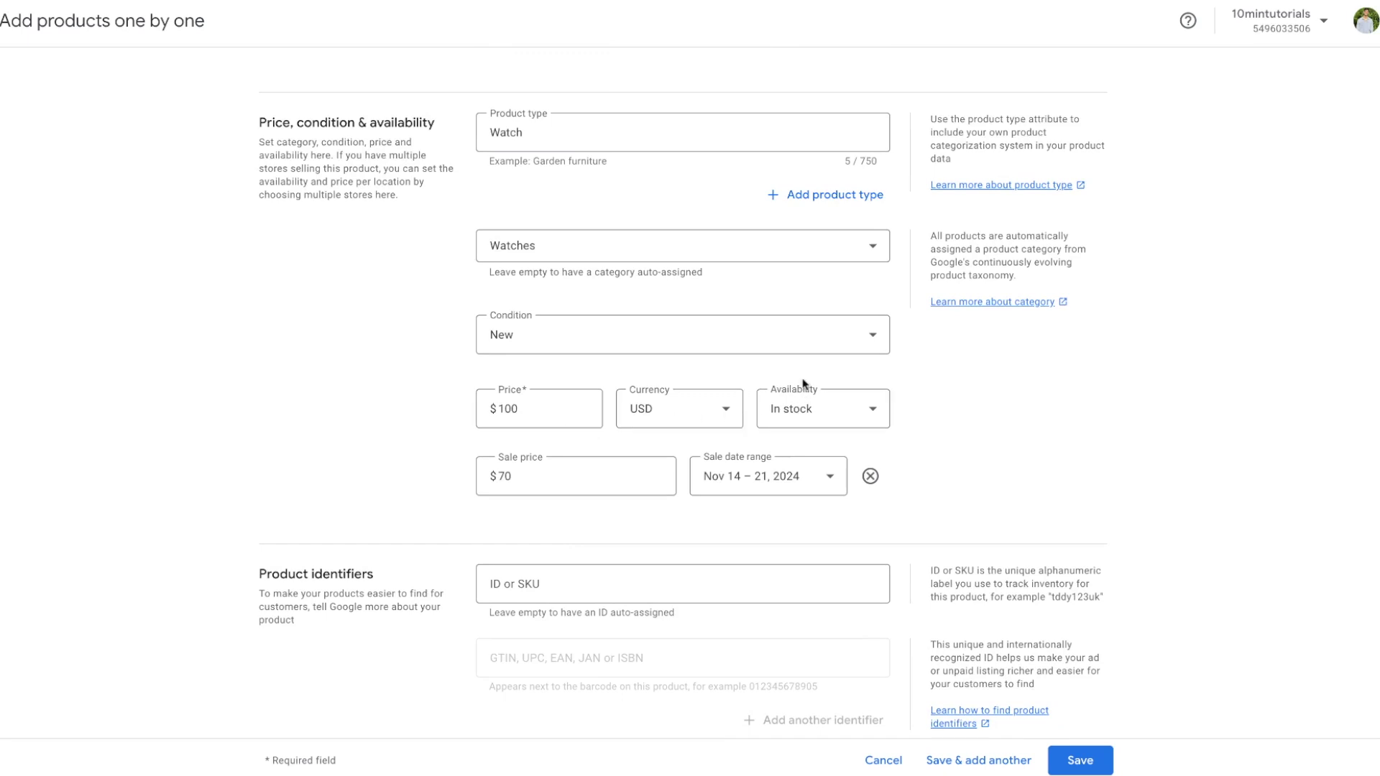
click(803, 411)
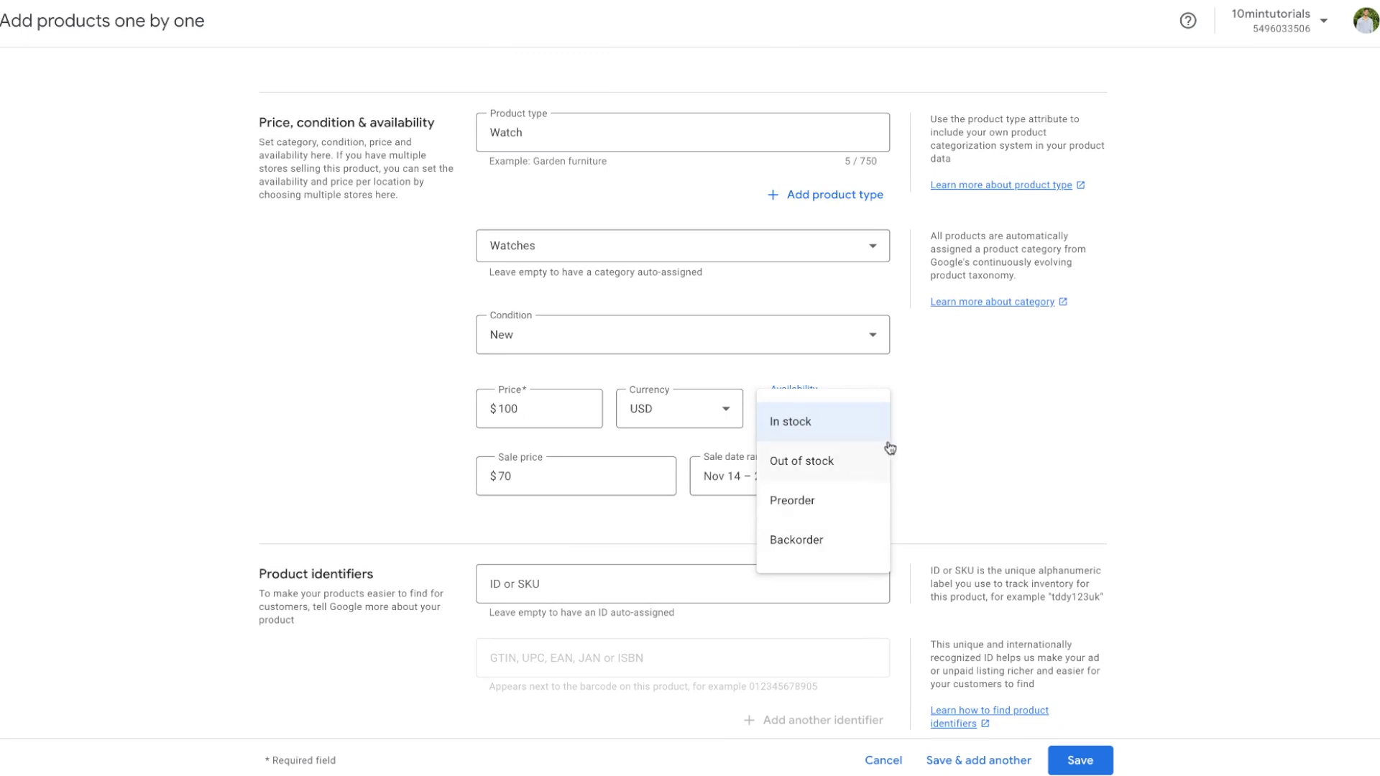
click(946, 404)
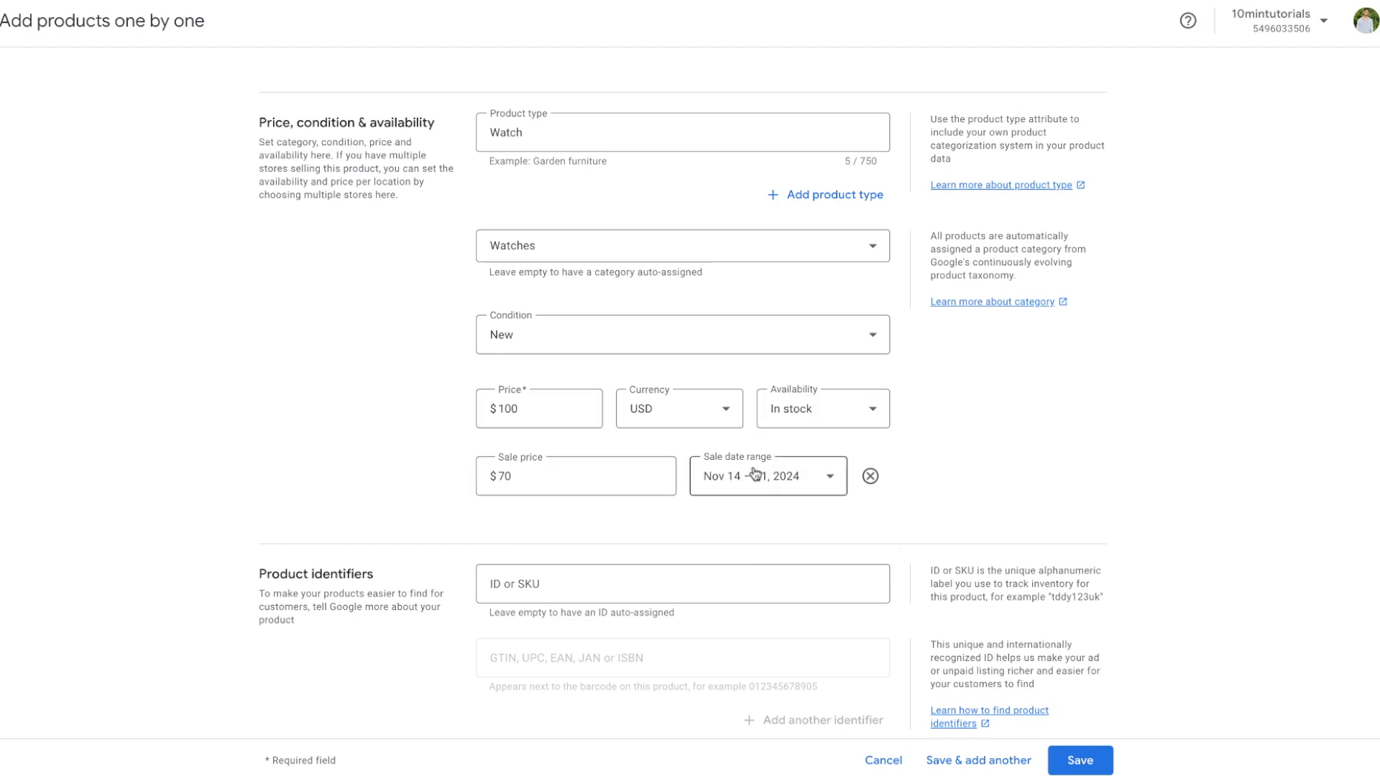
- Examine the product identifiers, language, countries, marketing methods, labels and apparel fields, including the size type options
scroll(410, 558, down, 5)
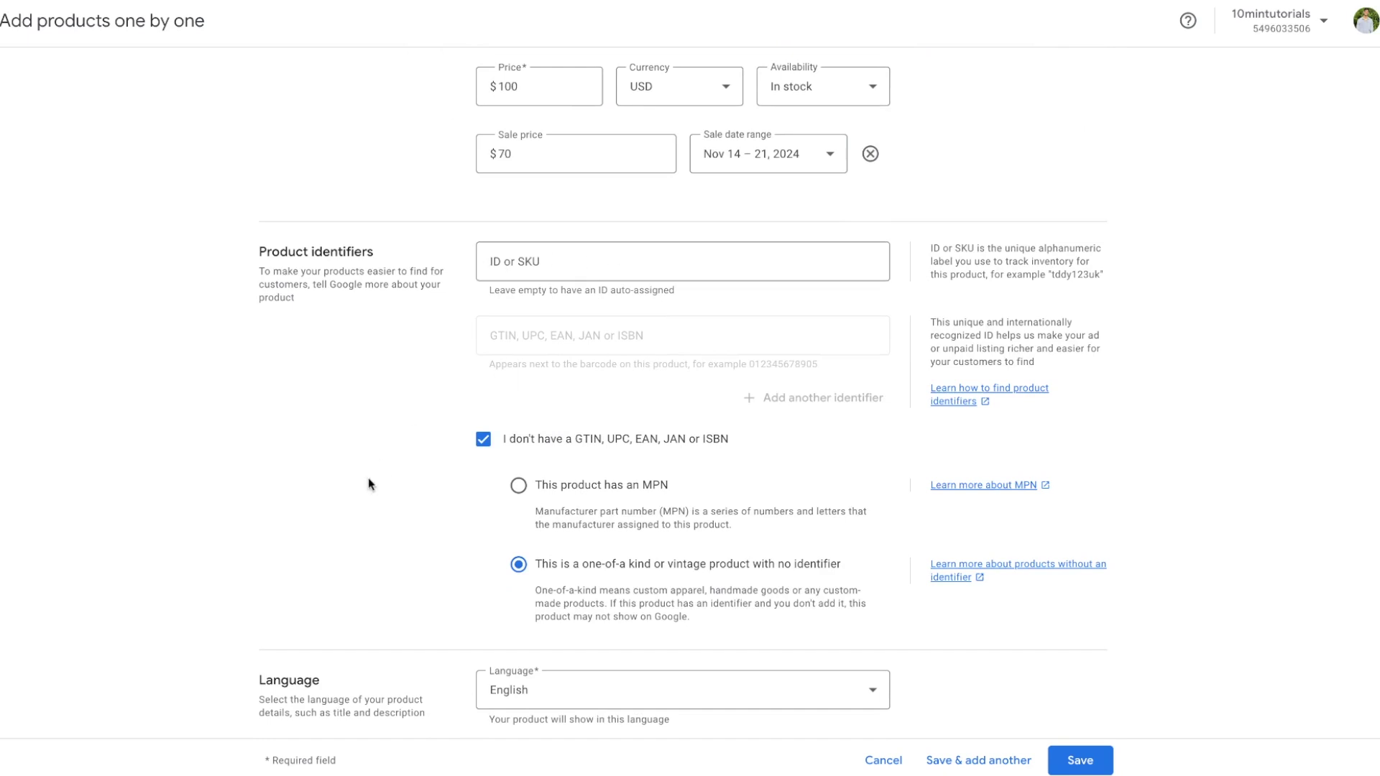
scroll(370, 483, down, 1)
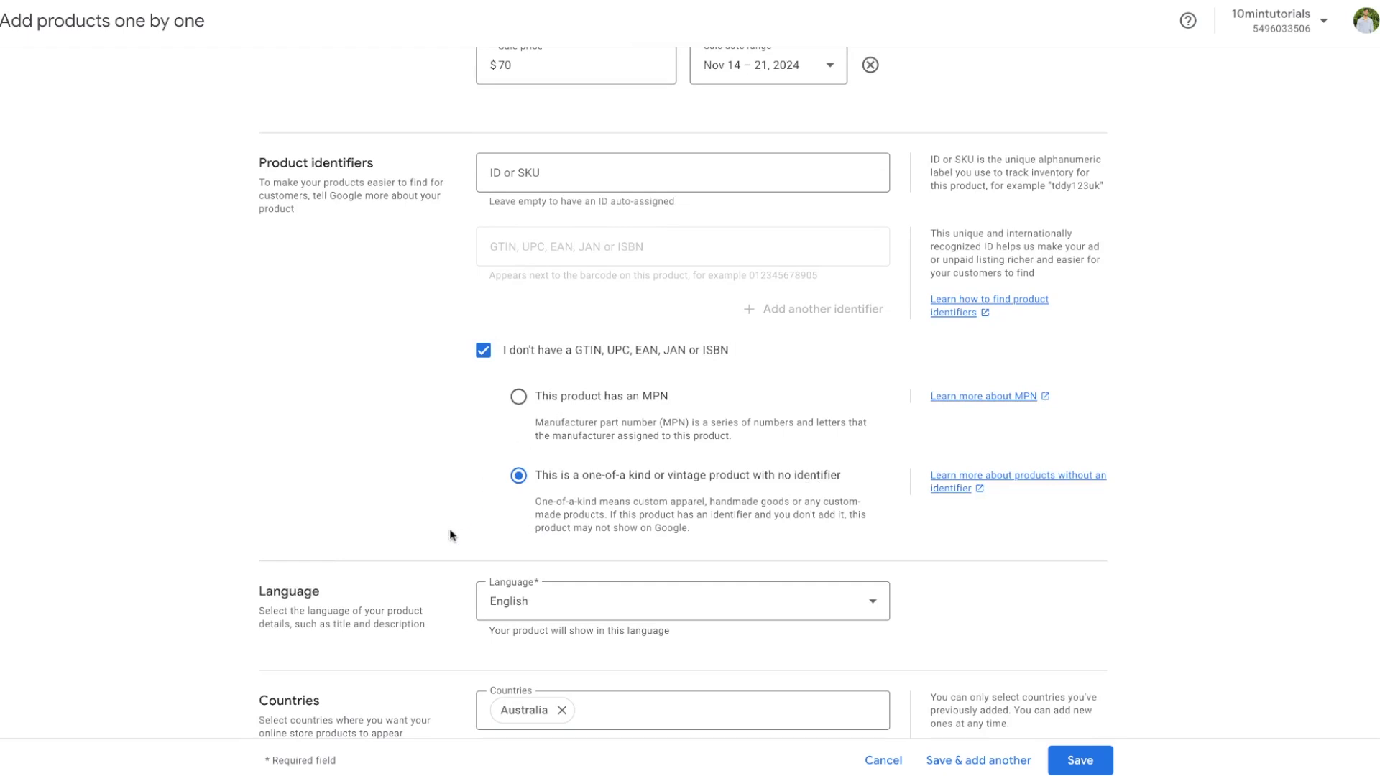
scroll(327, 281, down, 5)
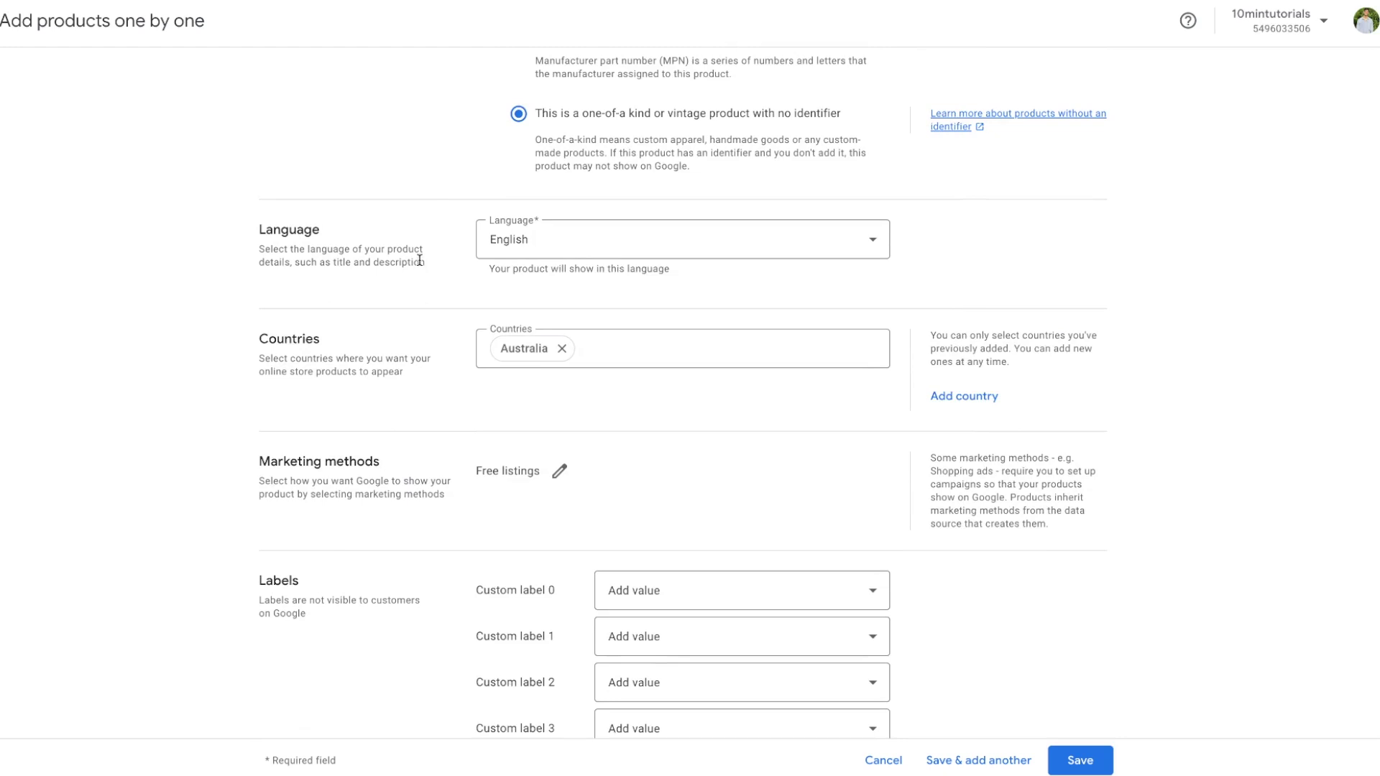
scroll(321, 557, down, 3)
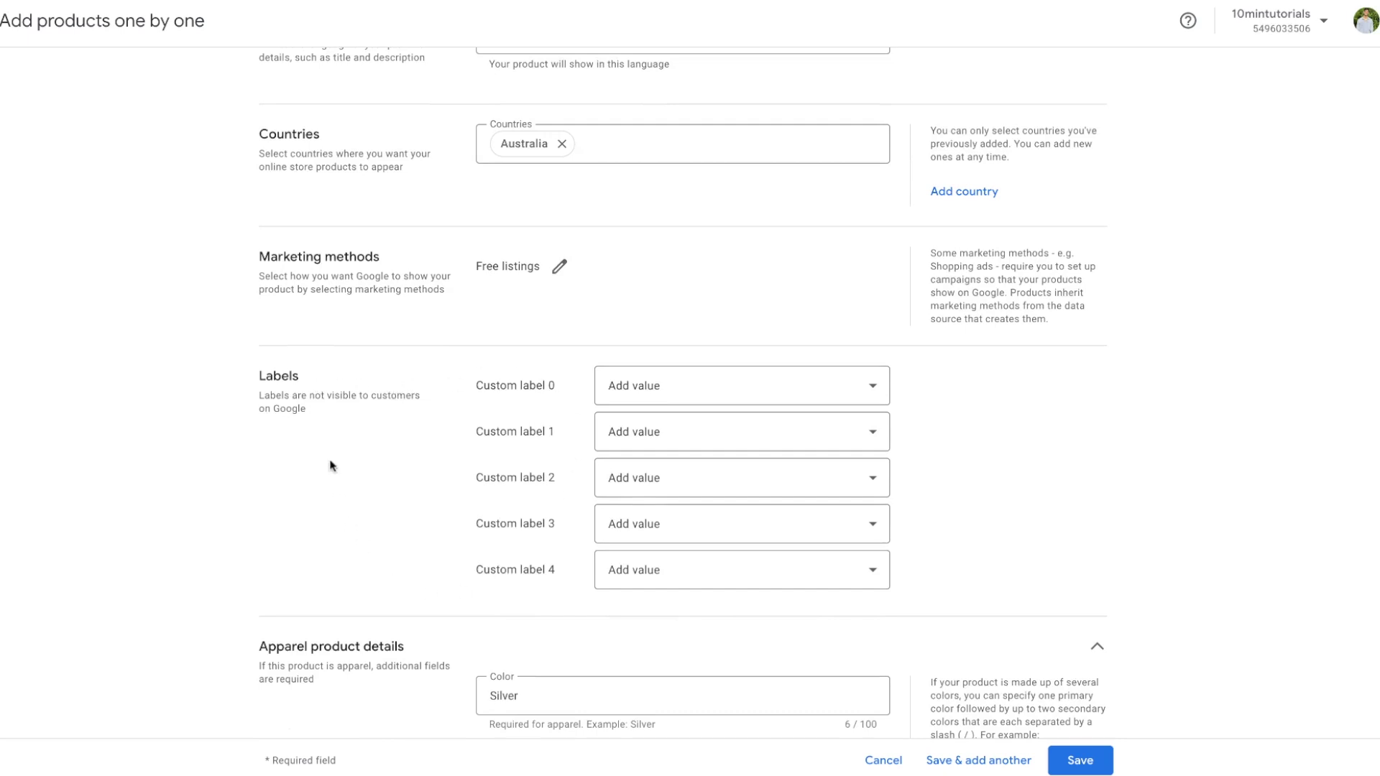
scroll(331, 465, down, 6)
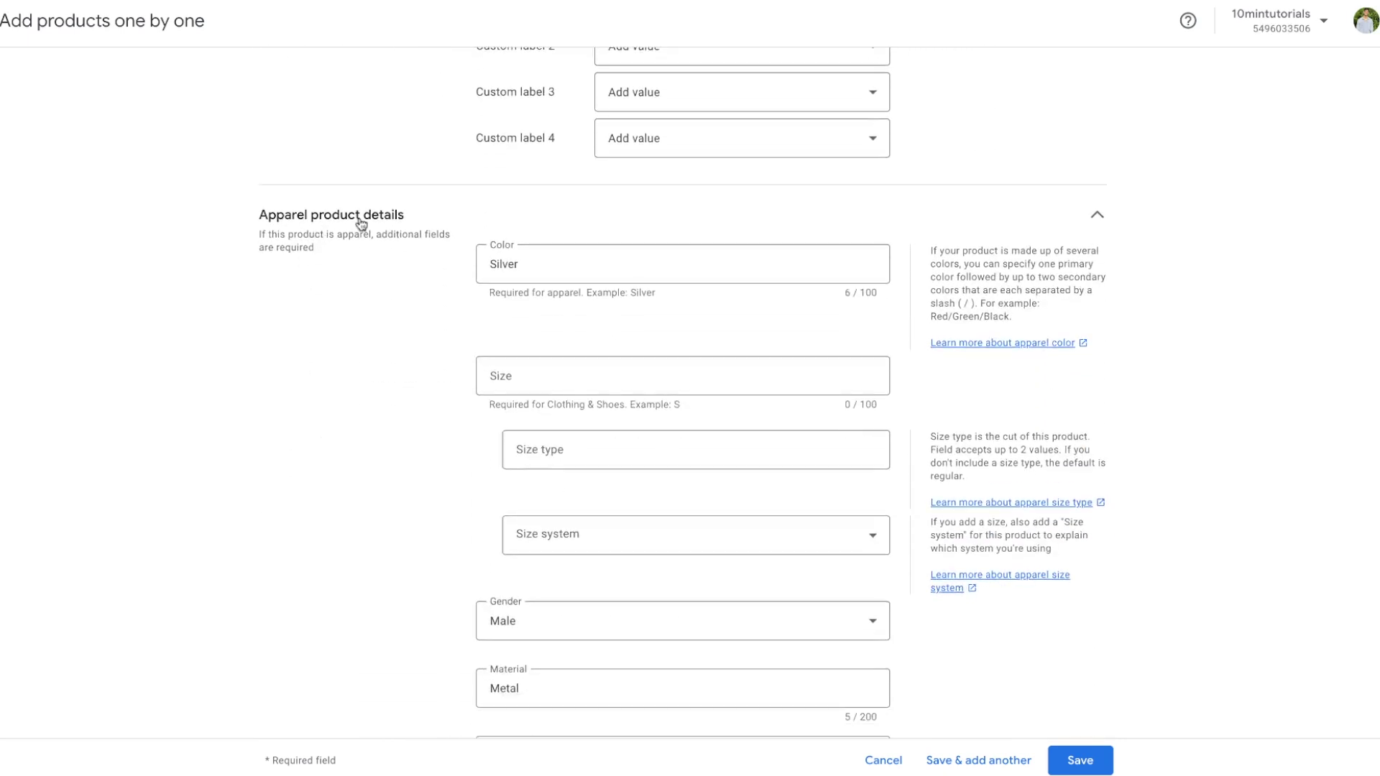
scroll(388, 370, down, 1)
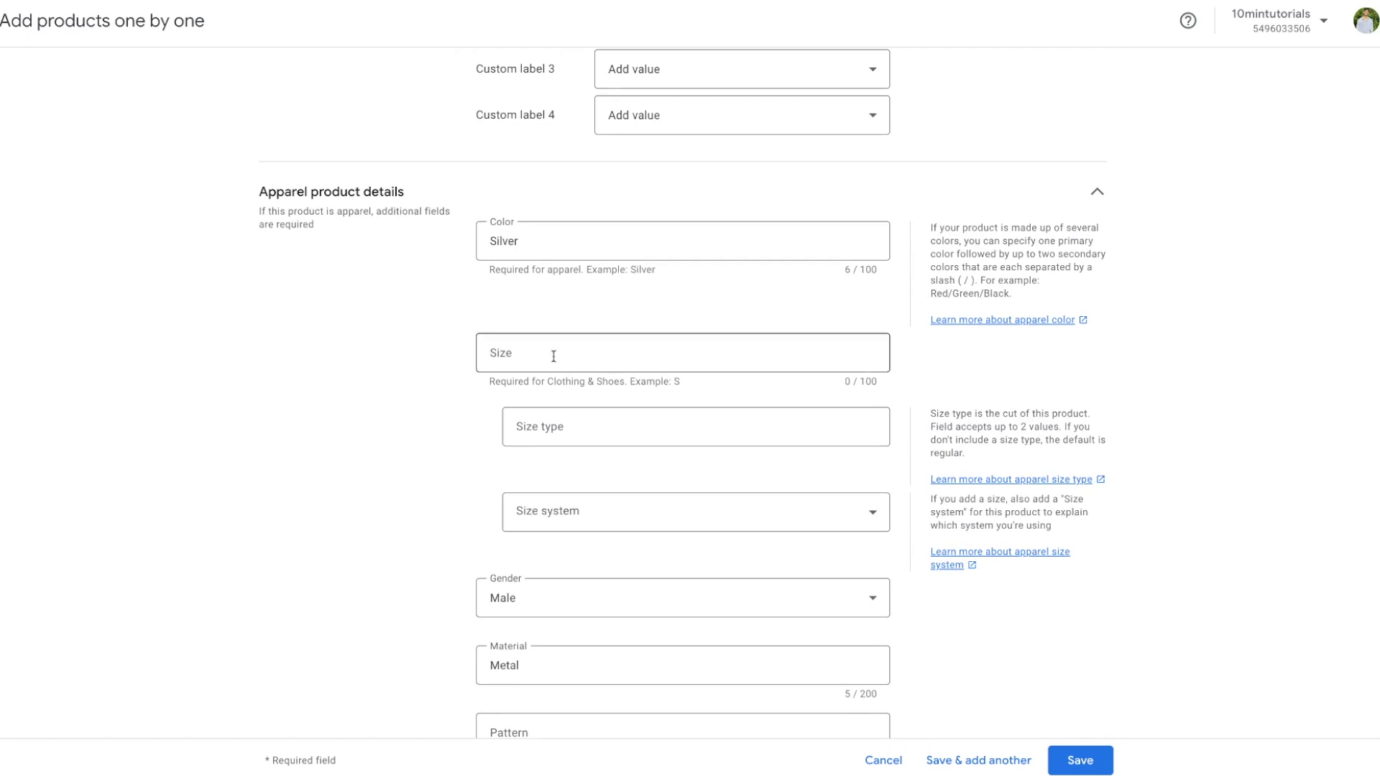
click(565, 439)
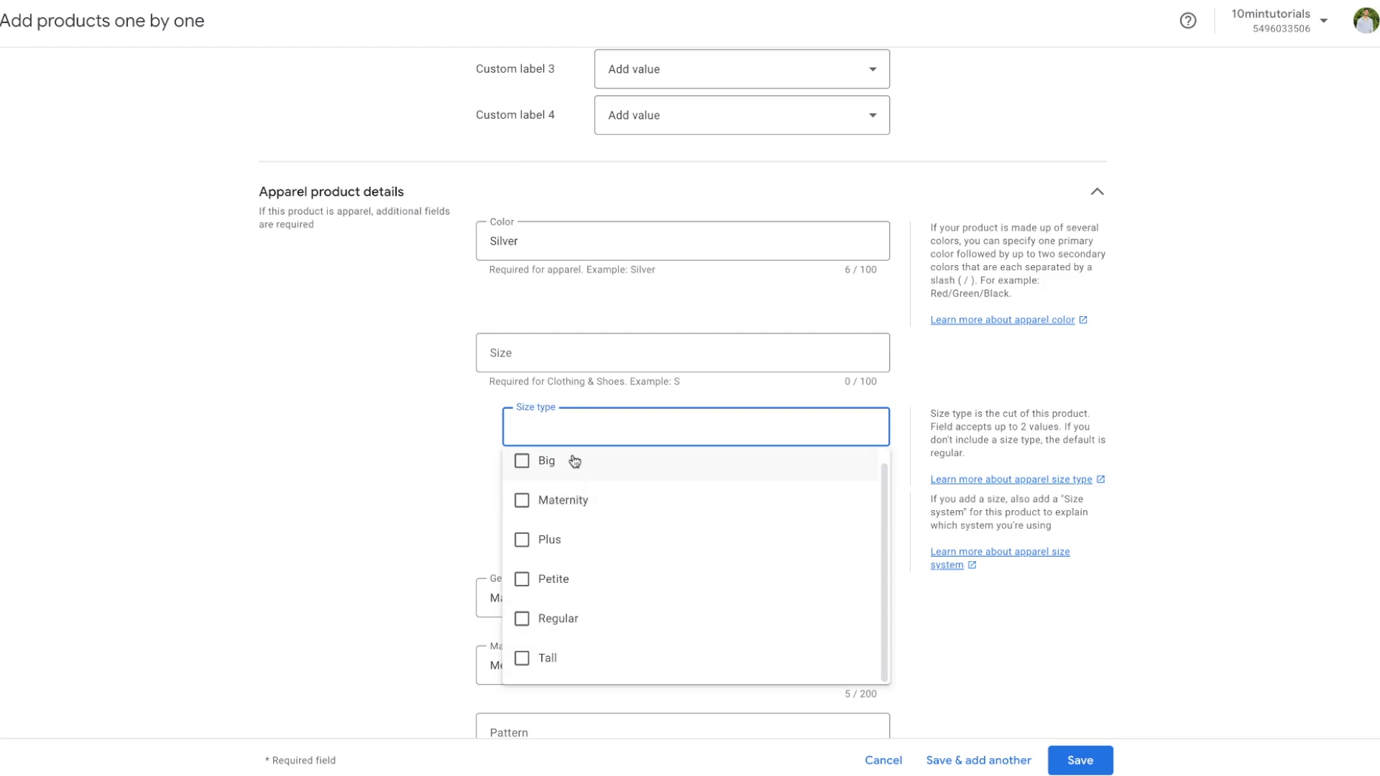
click(441, 477)
- Set the size system in the apparel product details to US
scroll(467, 546, down, 1)
click(518, 431)
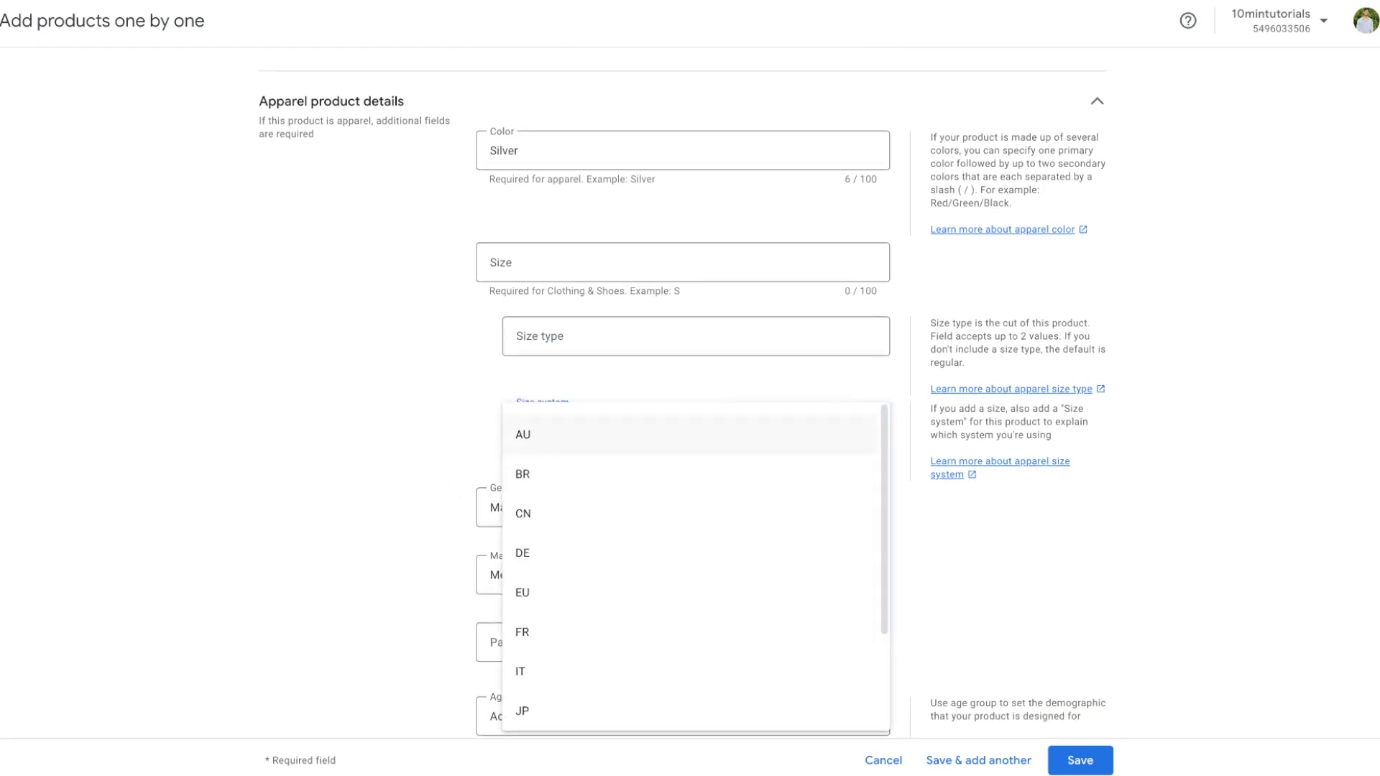
scroll(571, 601, down, 3)
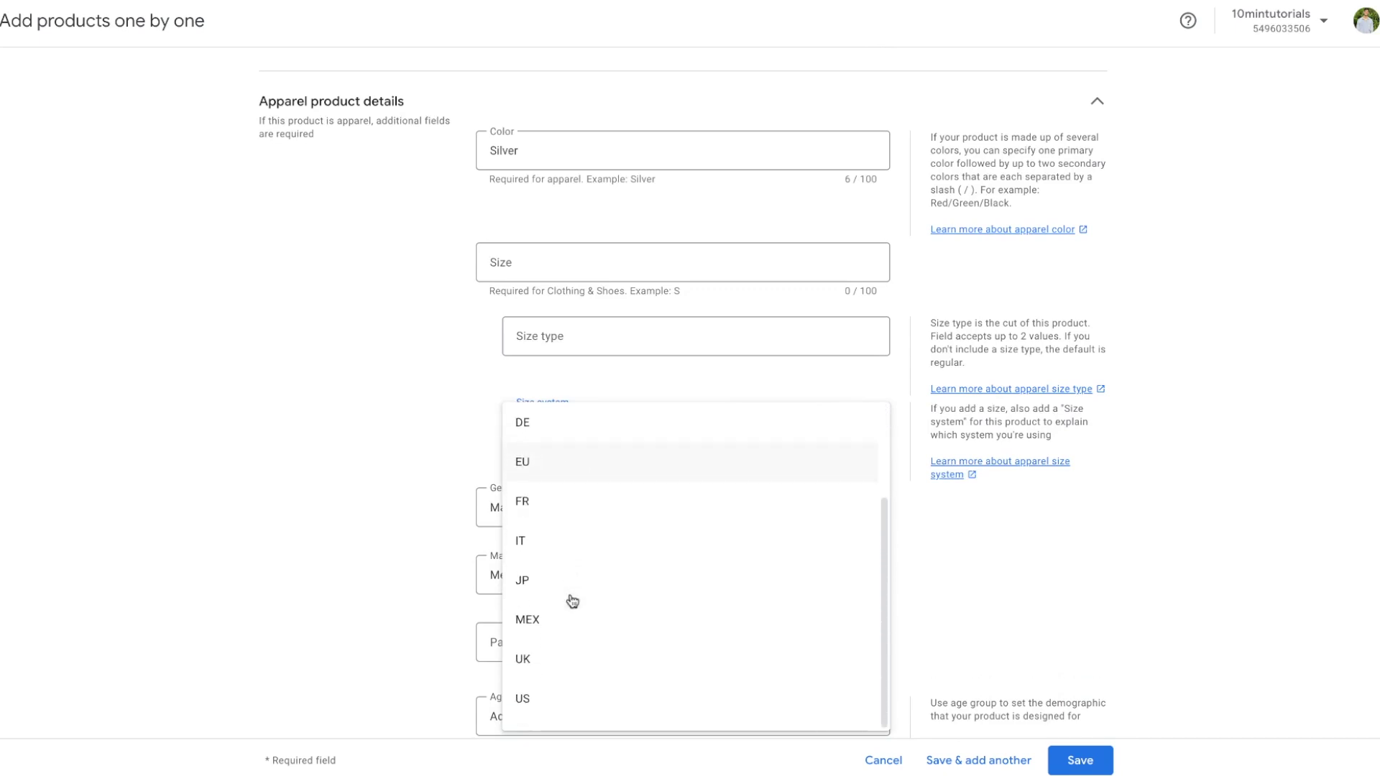
click(546, 700)
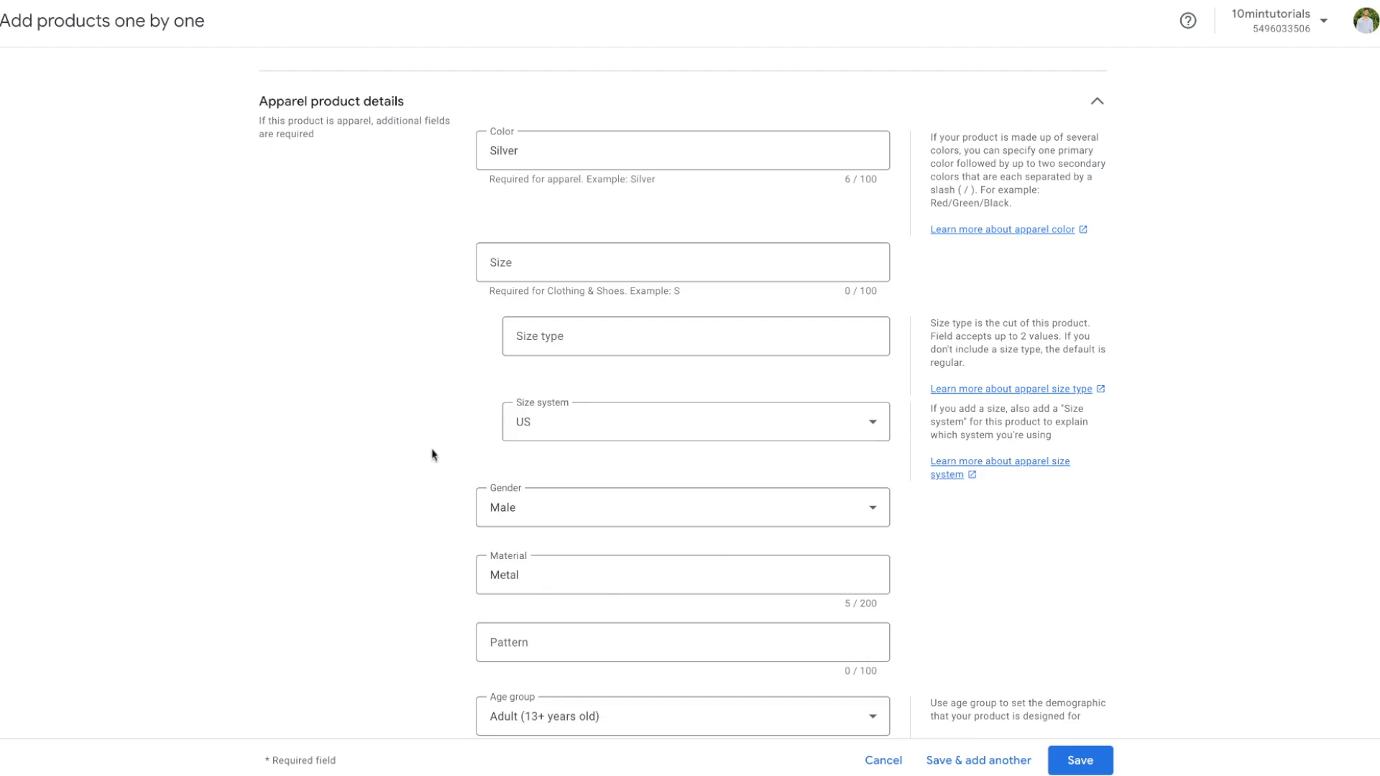
- Examine the remaining apparel fields and the additional product details, including the age group and energy efficiency class options
scroll(433, 454, down, 1)
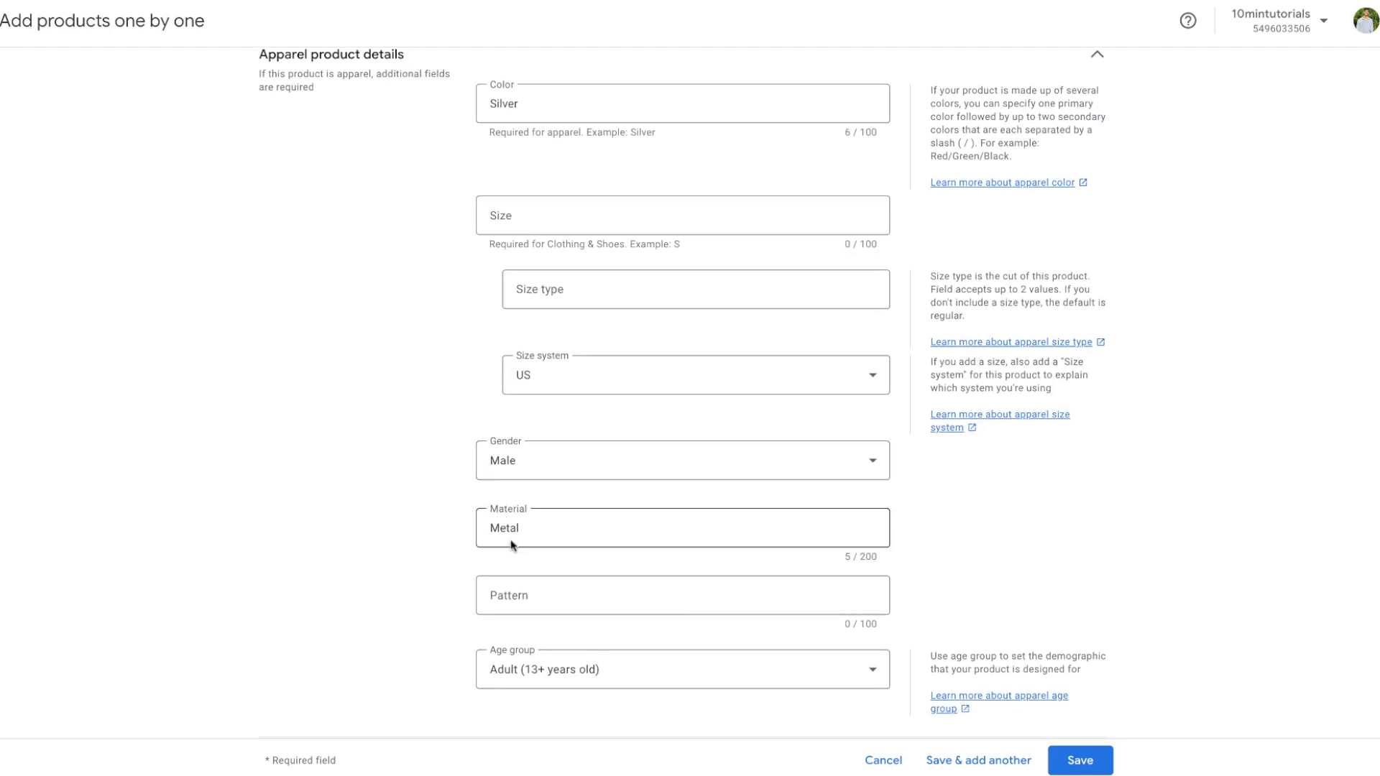
scroll(434, 647, down, 1)
click(503, 657)
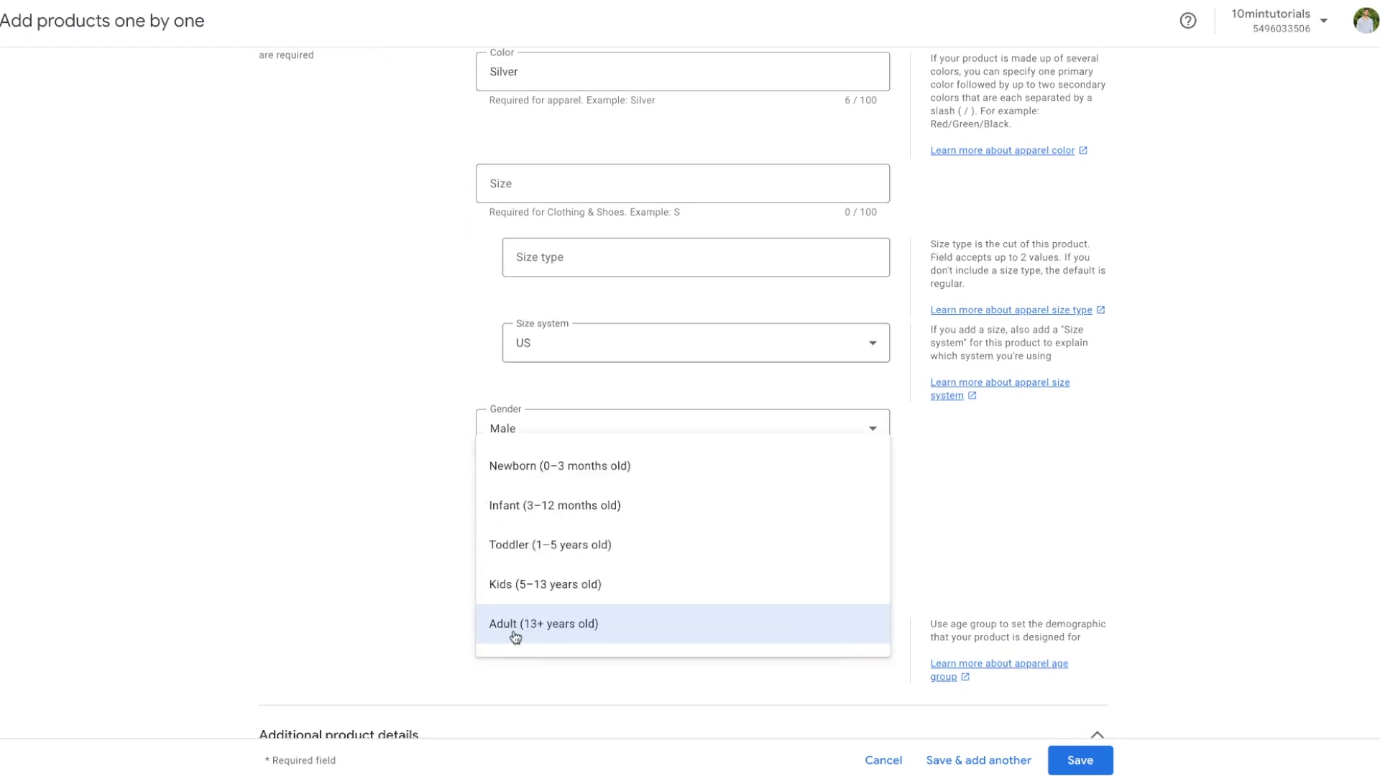
click(420, 674)
scroll(420, 674, down, 5)
scroll(419, 674, down, 5)
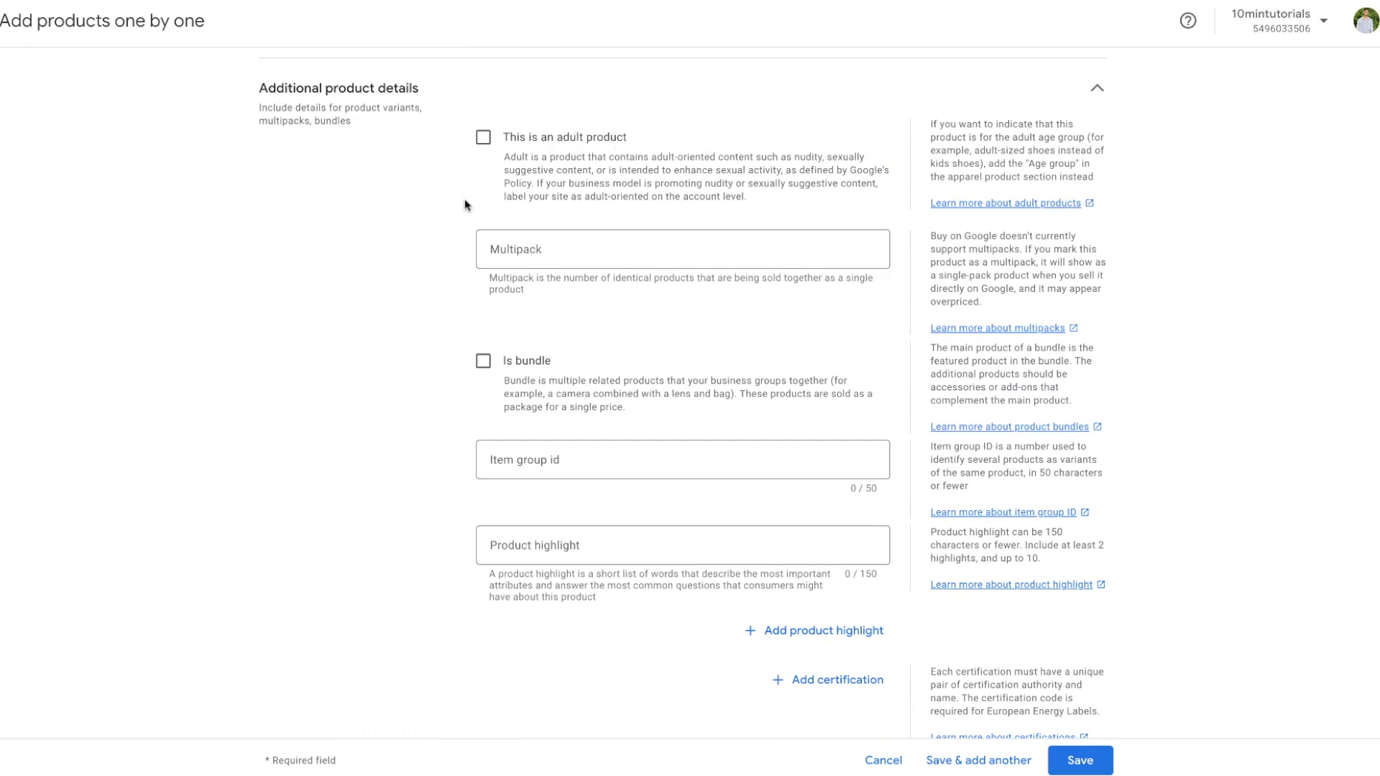
scroll(432, 345, down, 1)
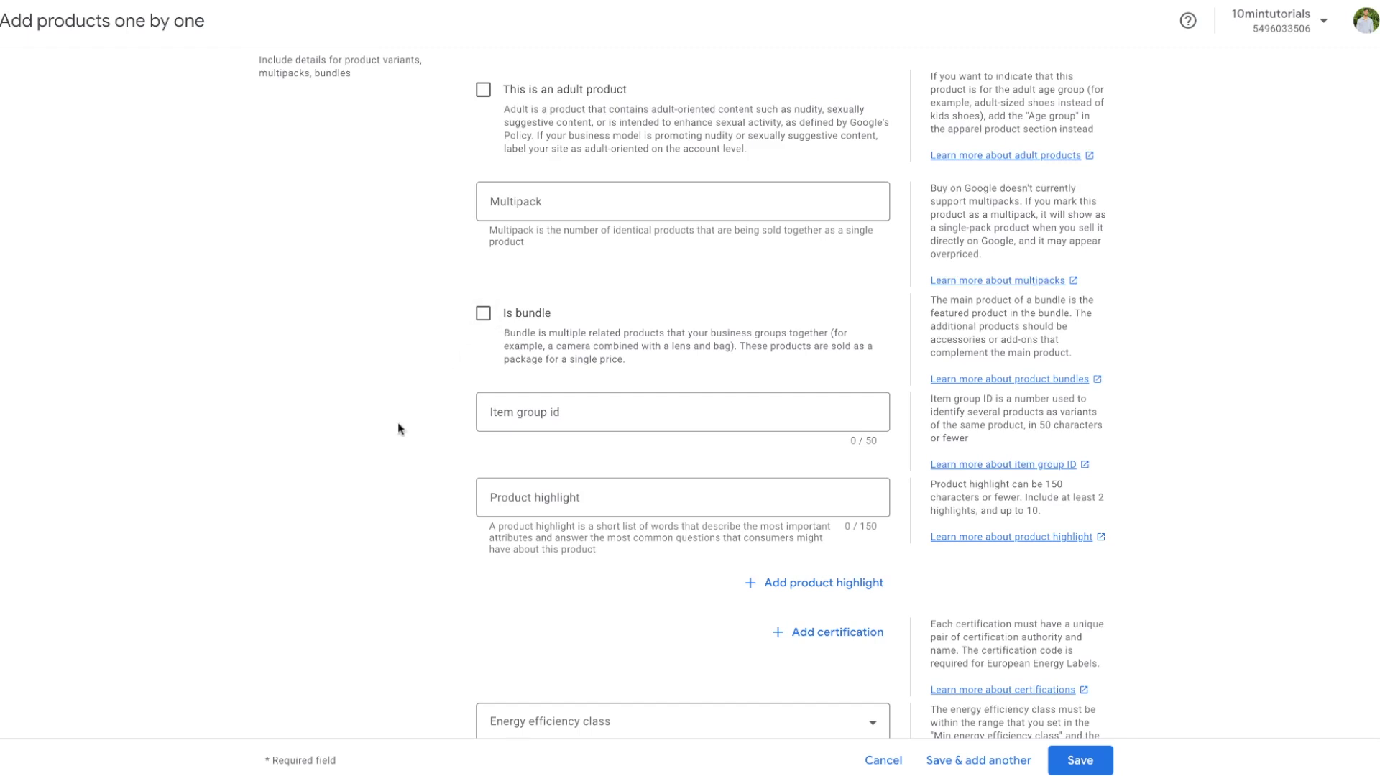
scroll(398, 424, down, 4)
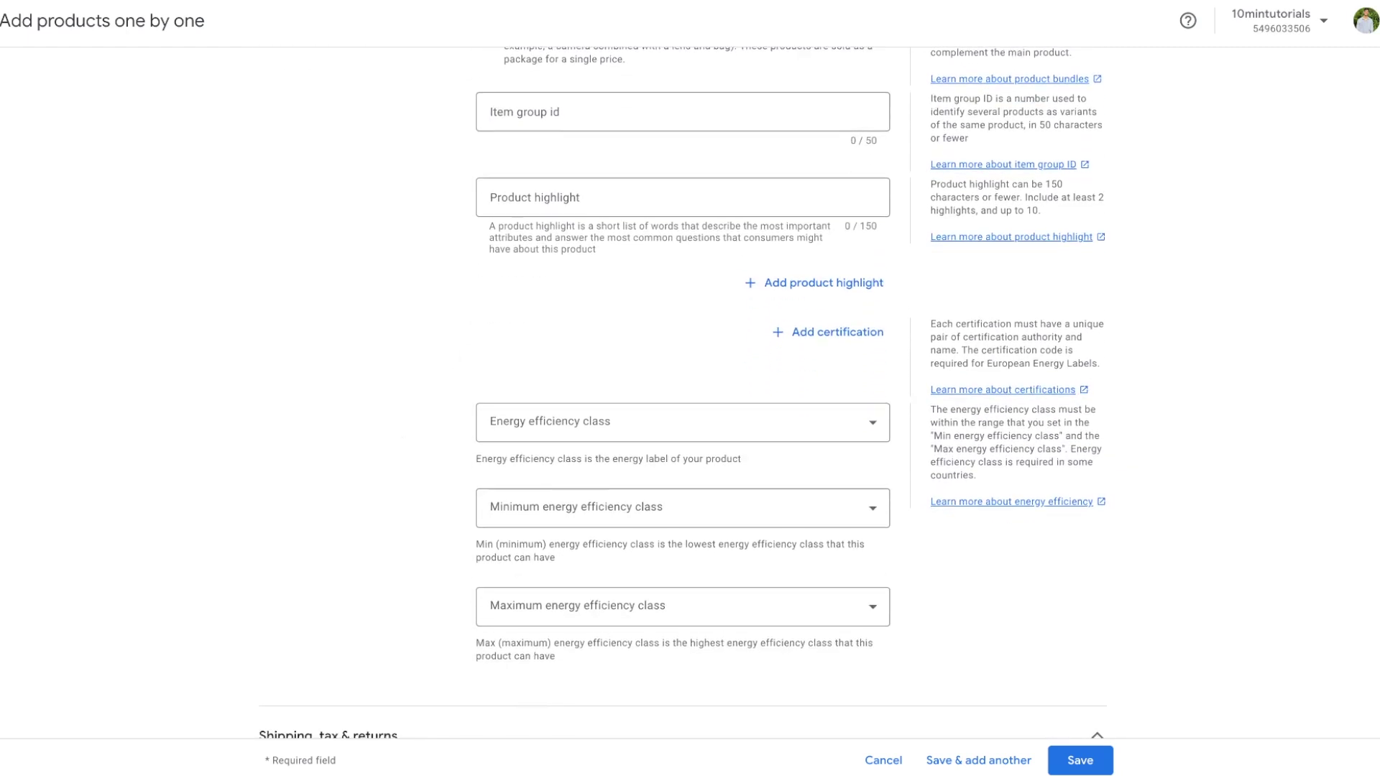
scroll(683, 395, down, 1)
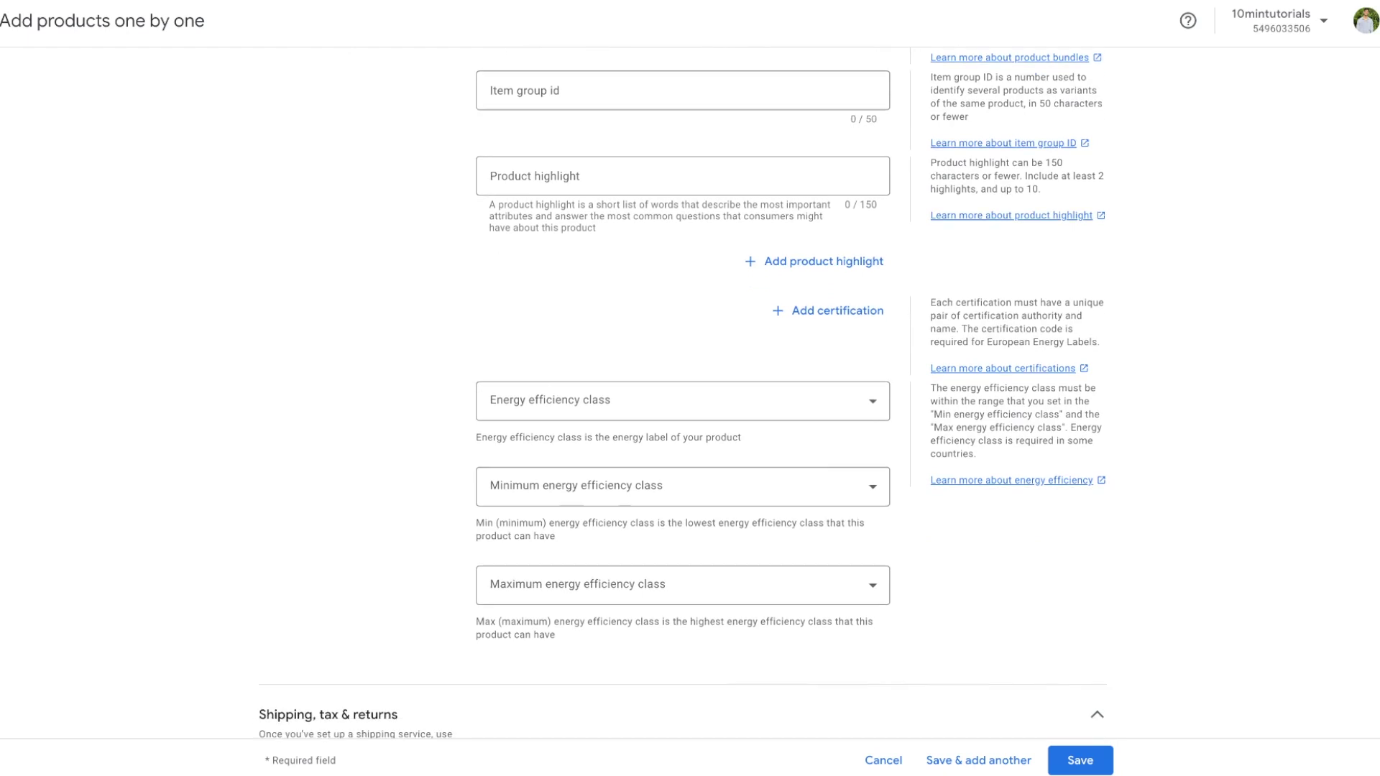
click(508, 413)
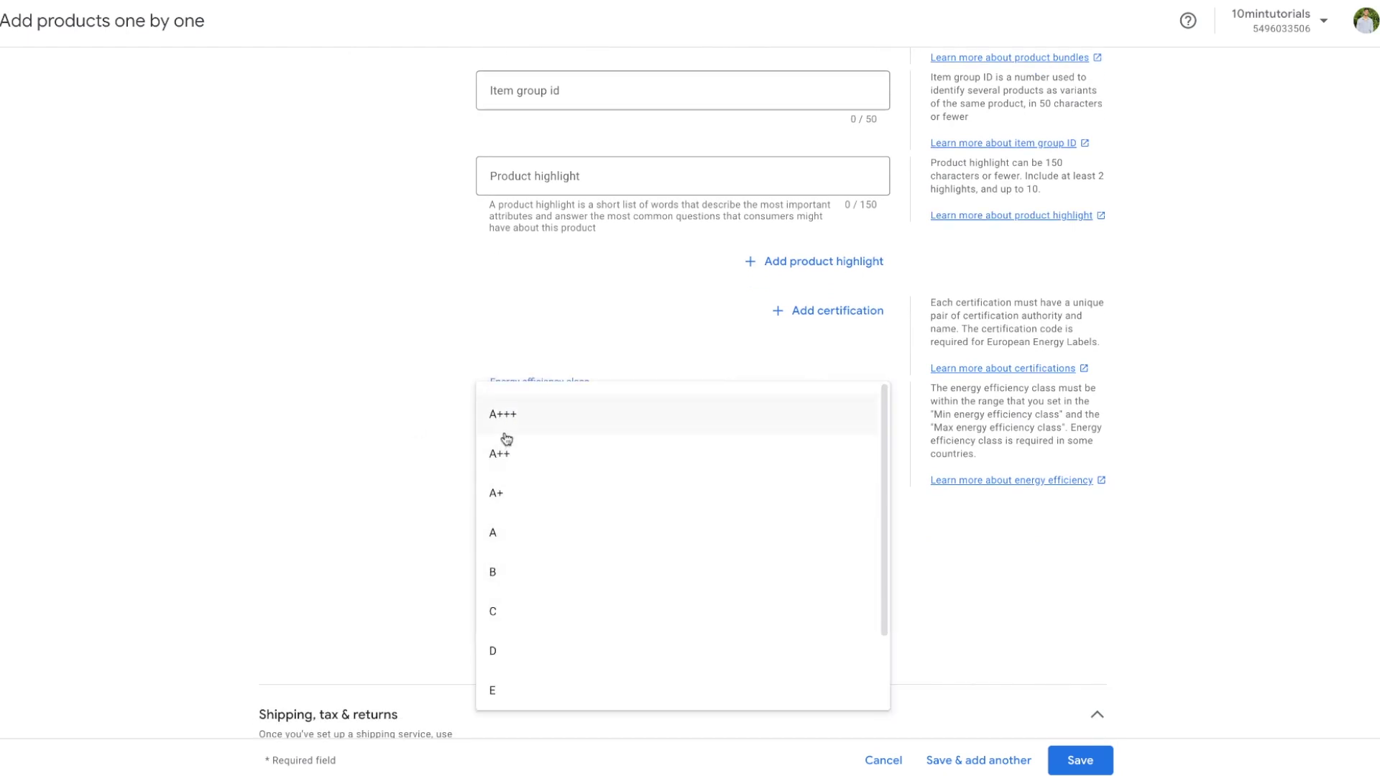
click(437, 406)
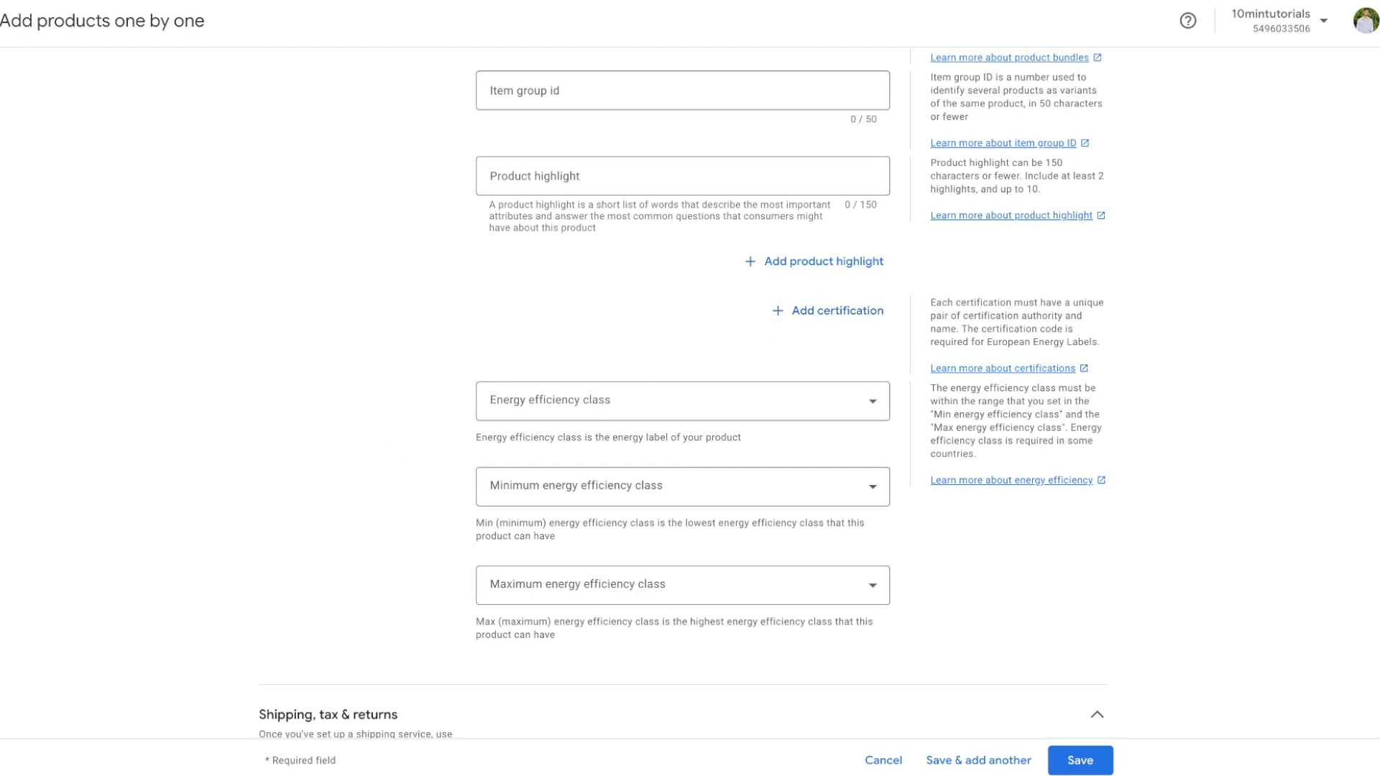
- Leave the shipping, tax and returns fields empty, save the Mens Luxury Watch product and close its details page
scroll(683, 394, down, 8)
scroll(683, 394, down, 1)
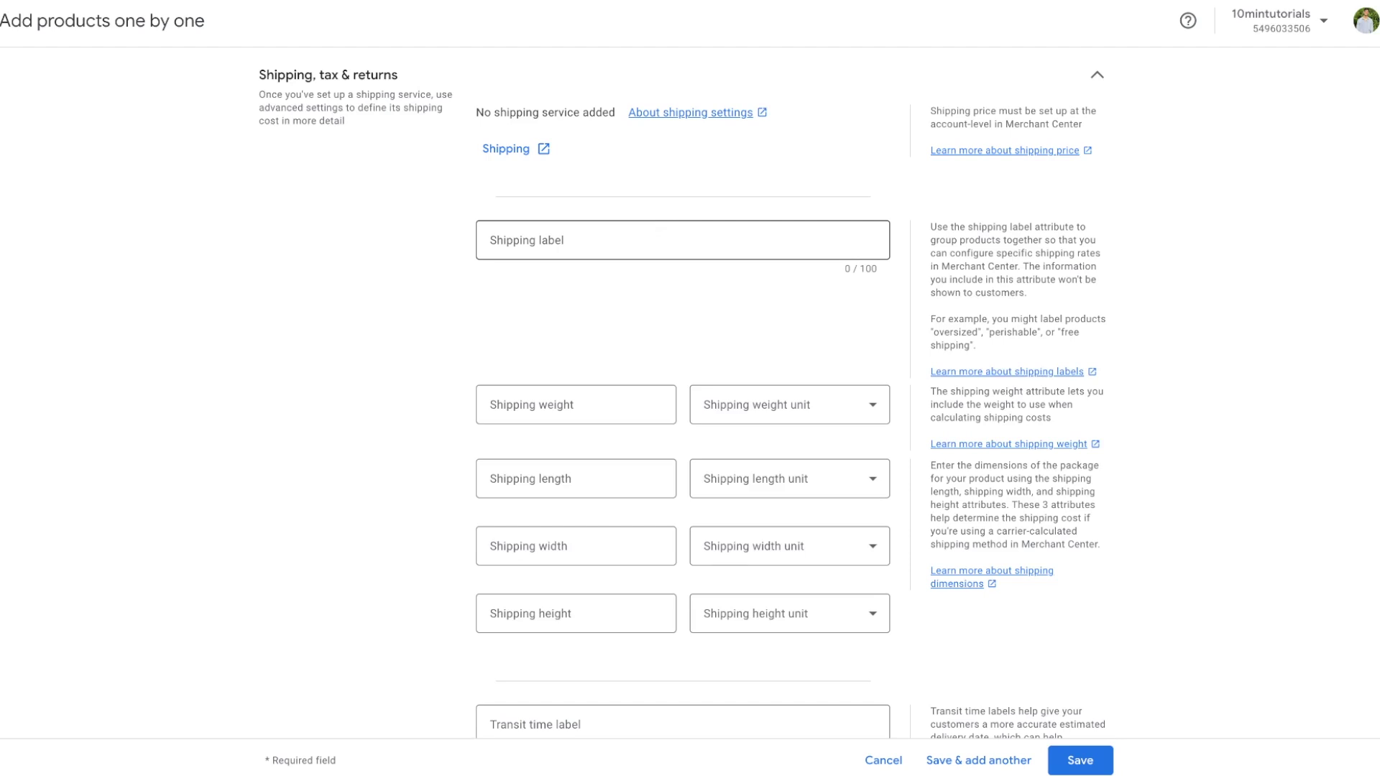
scroll(422, 615, down, 6)
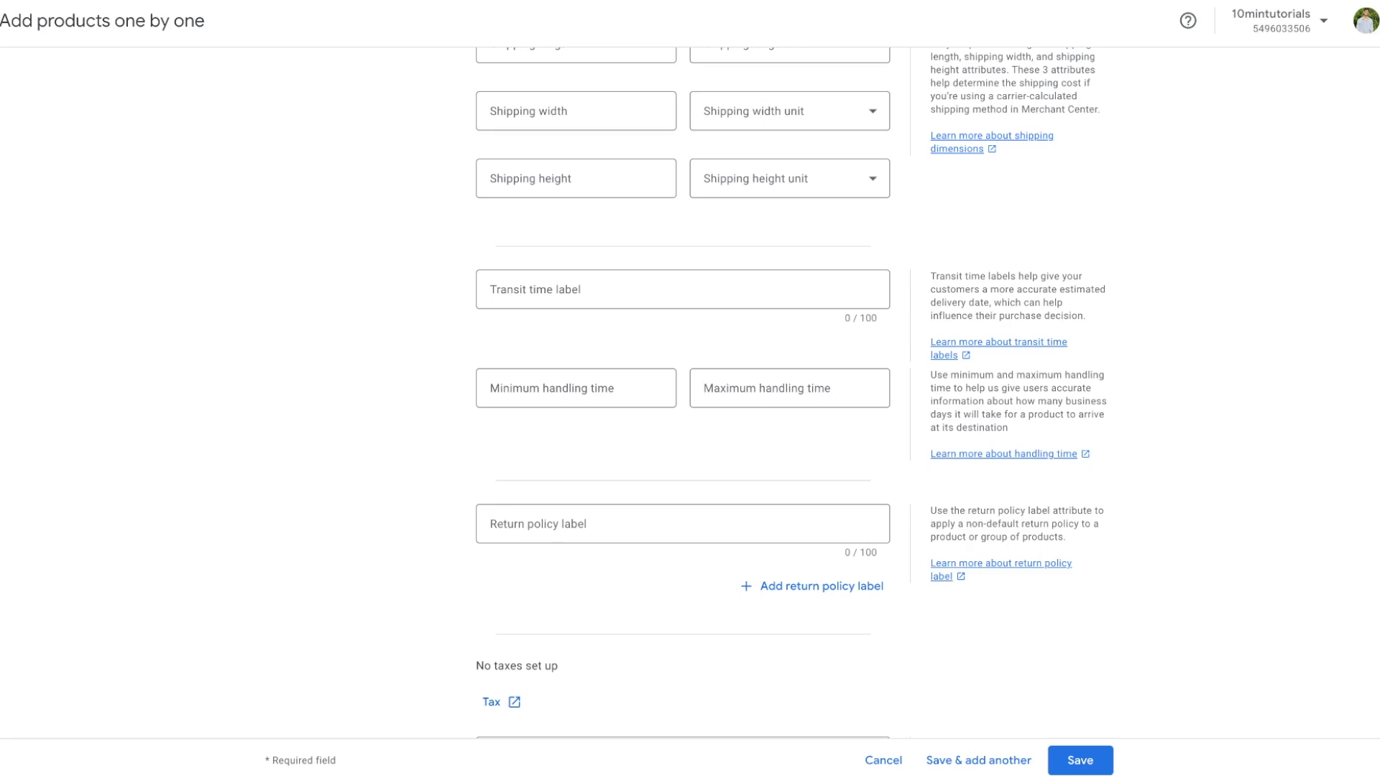
scroll(690, 393, down, 2)
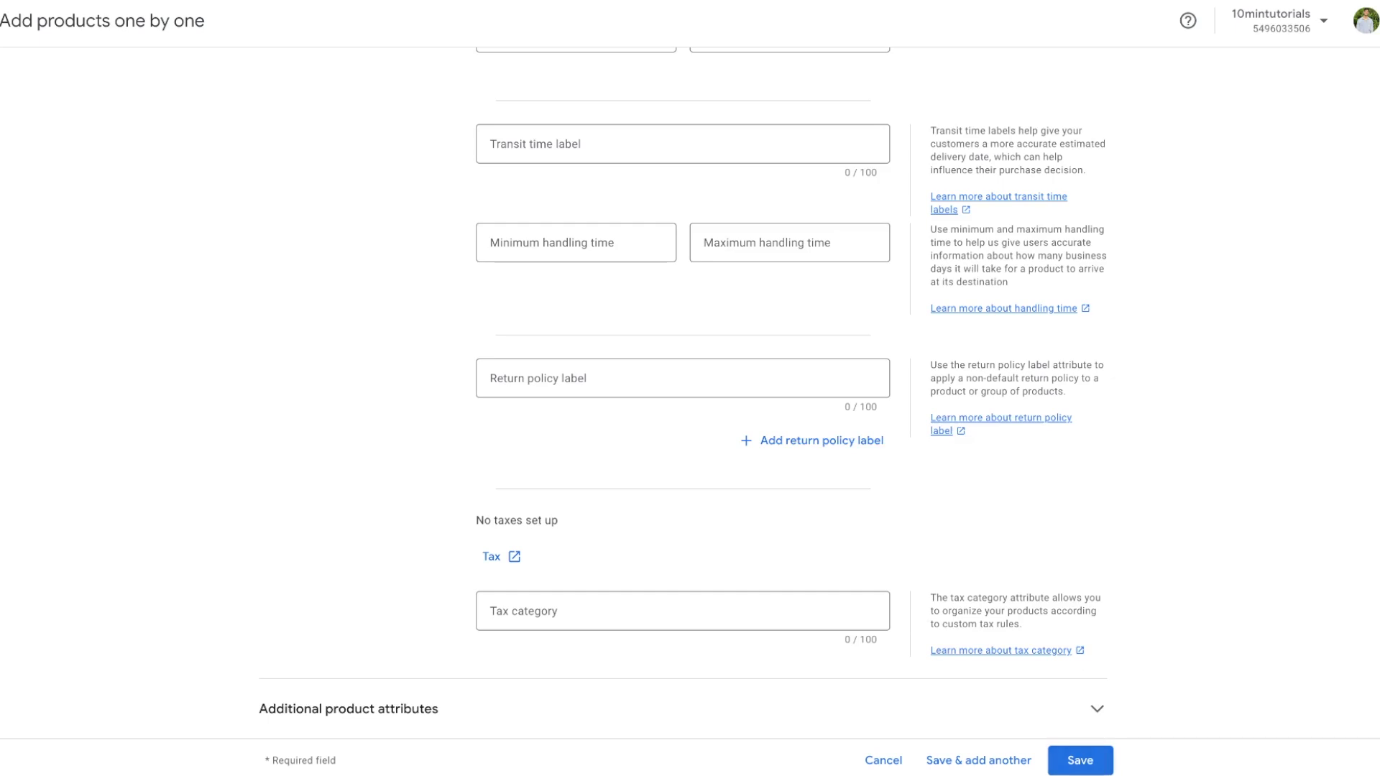
click(1080, 762)
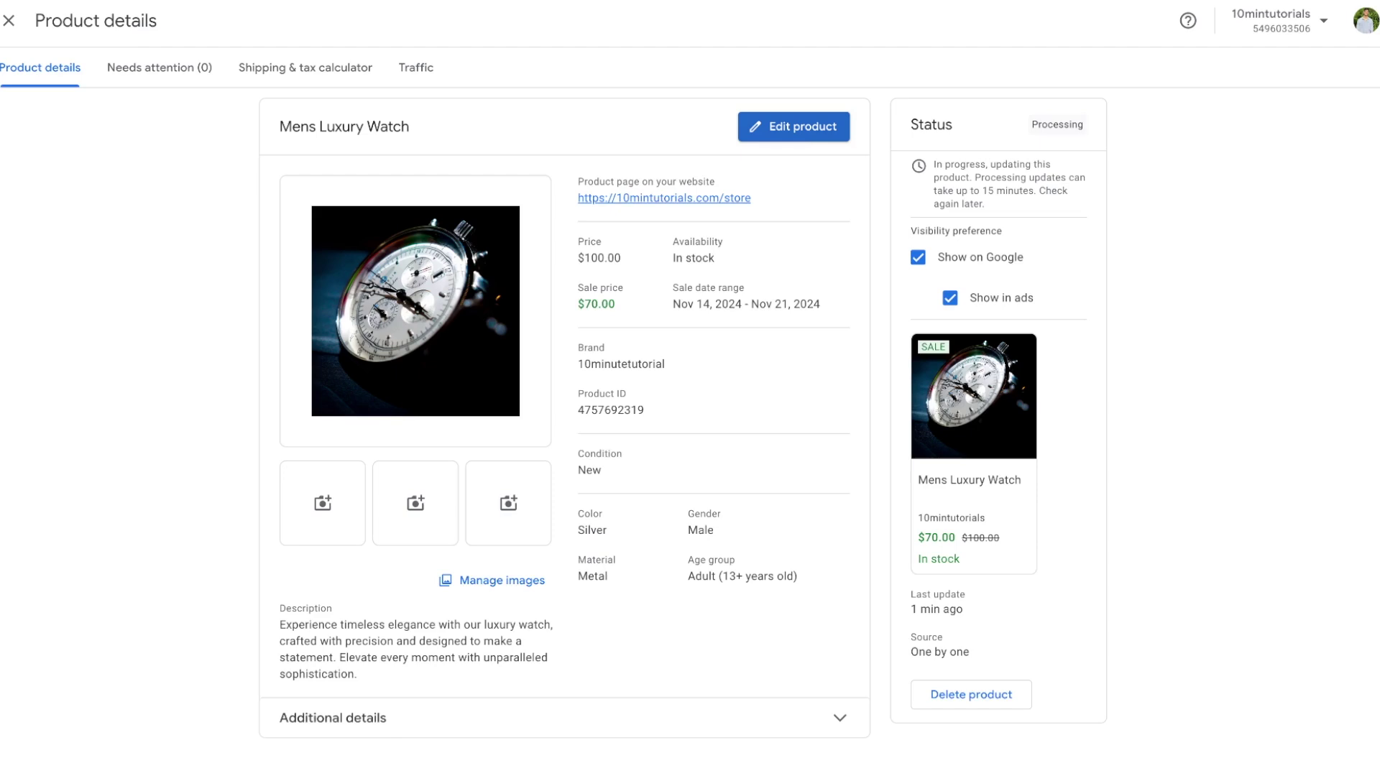
click(10, 22)
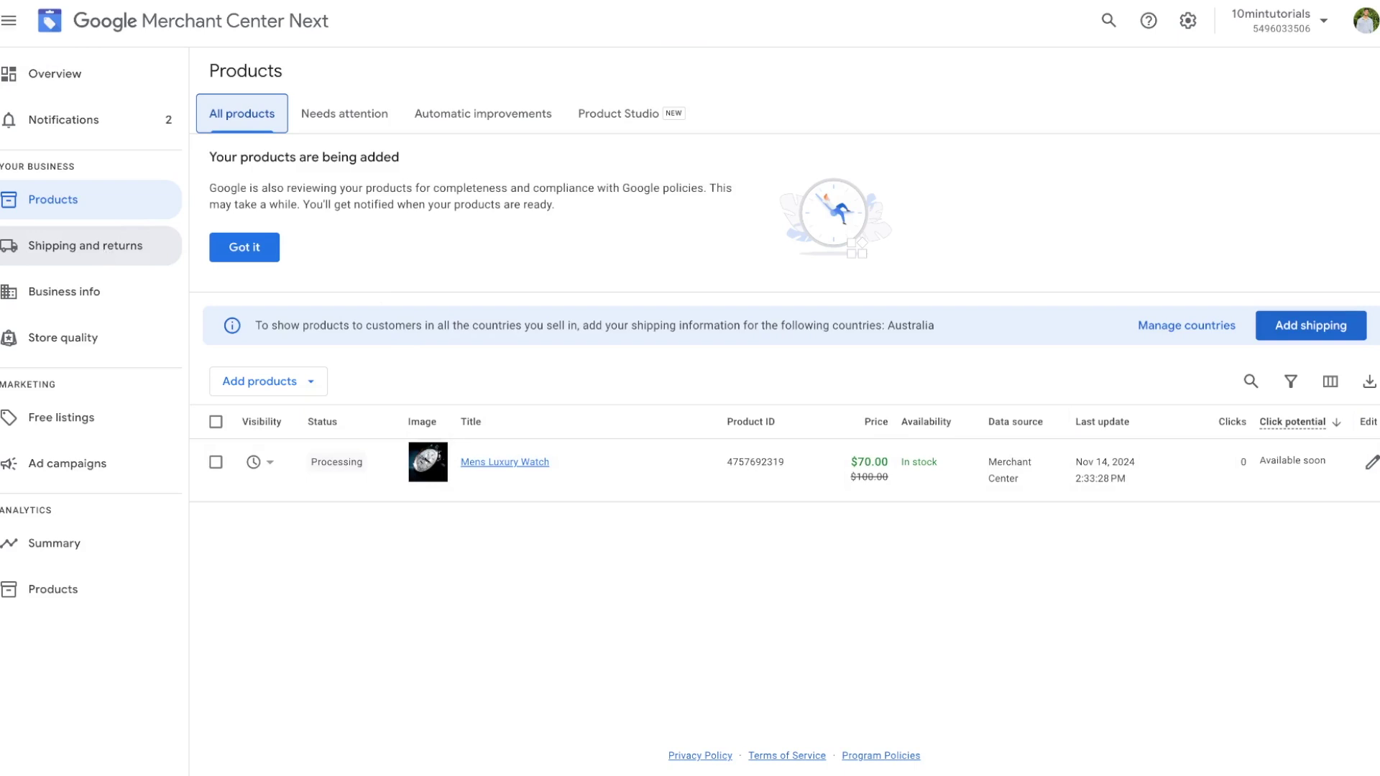
- Start a new shipping policy in the shipping and returns settings and name it "free shipping"
click(84, 246)
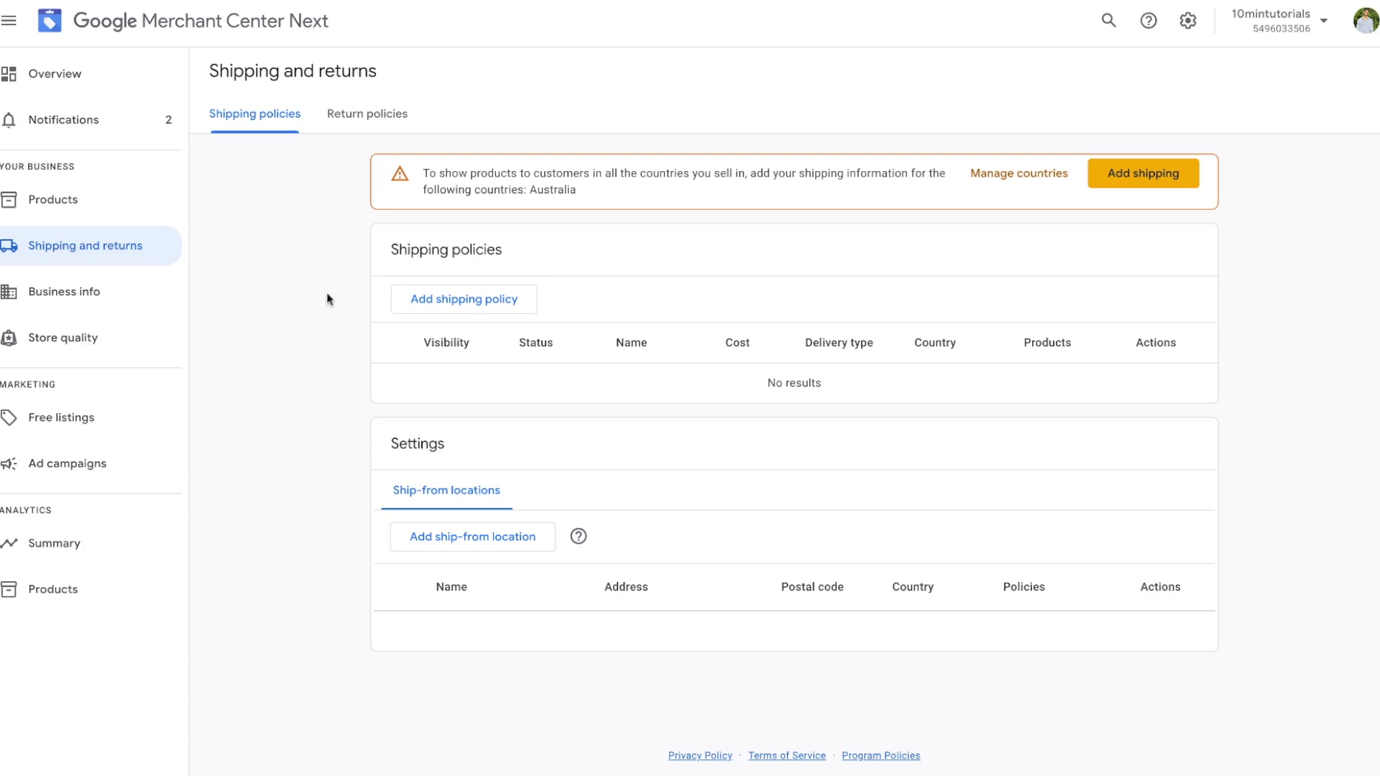
click(450, 311)
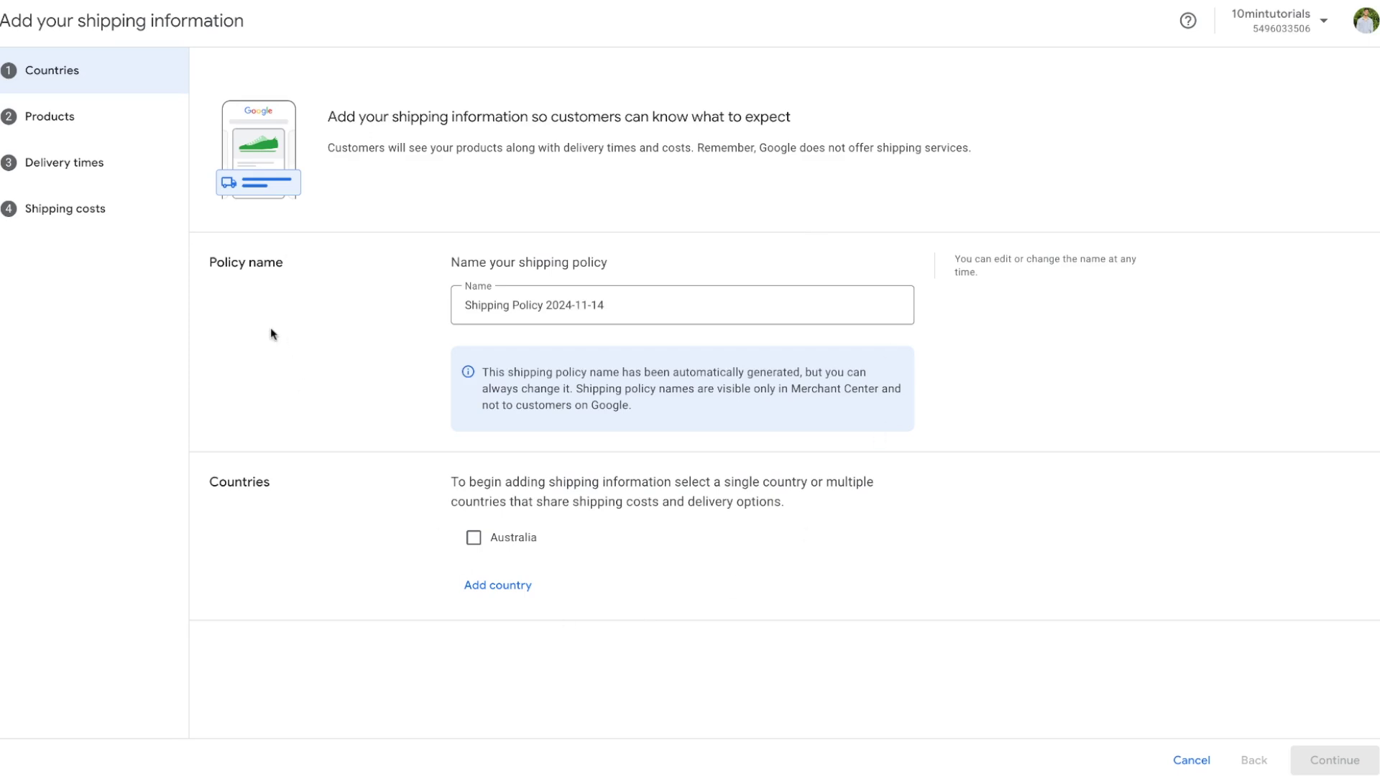
click(480, 309)
key(ctrl+a)
text(free shipping)
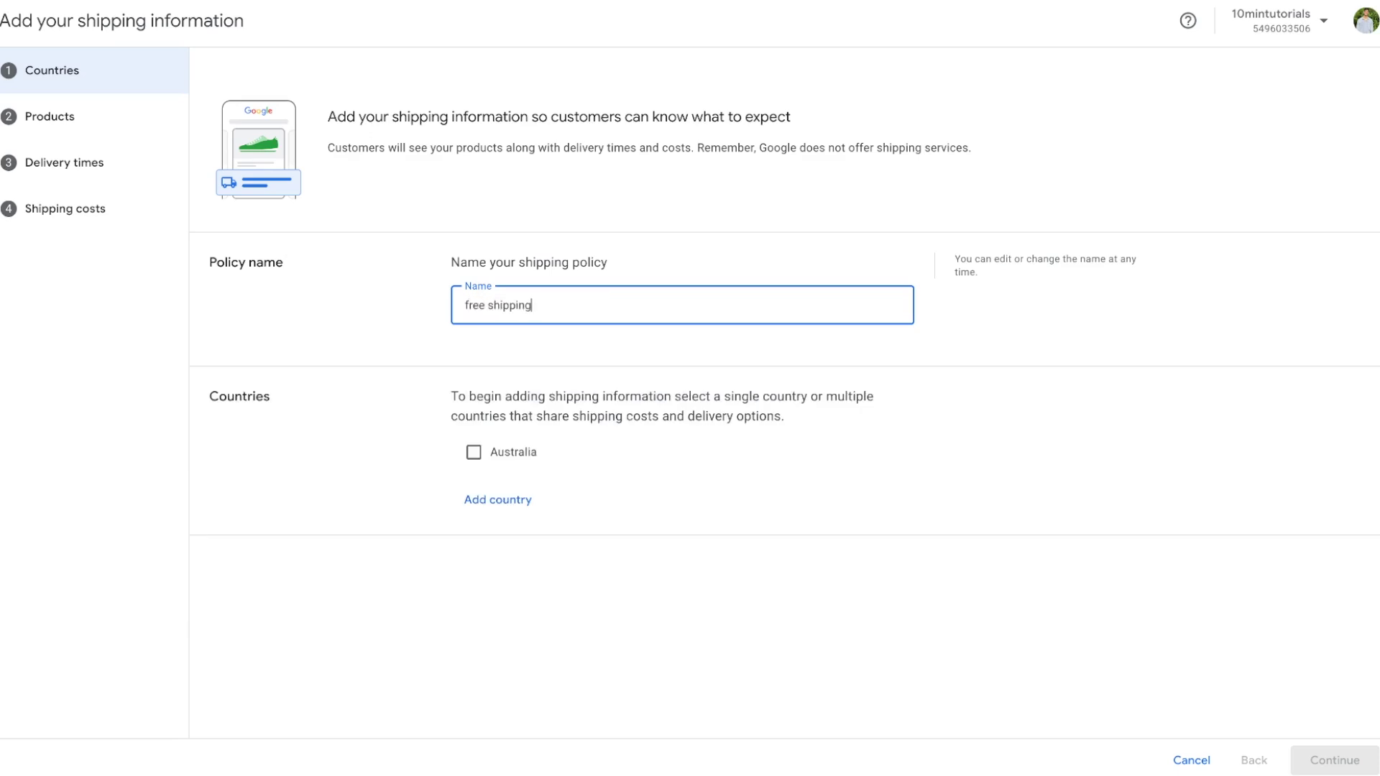
- Apply the free shipping policy to Australia and to all products, continuing to the delivery times
click(471, 461)
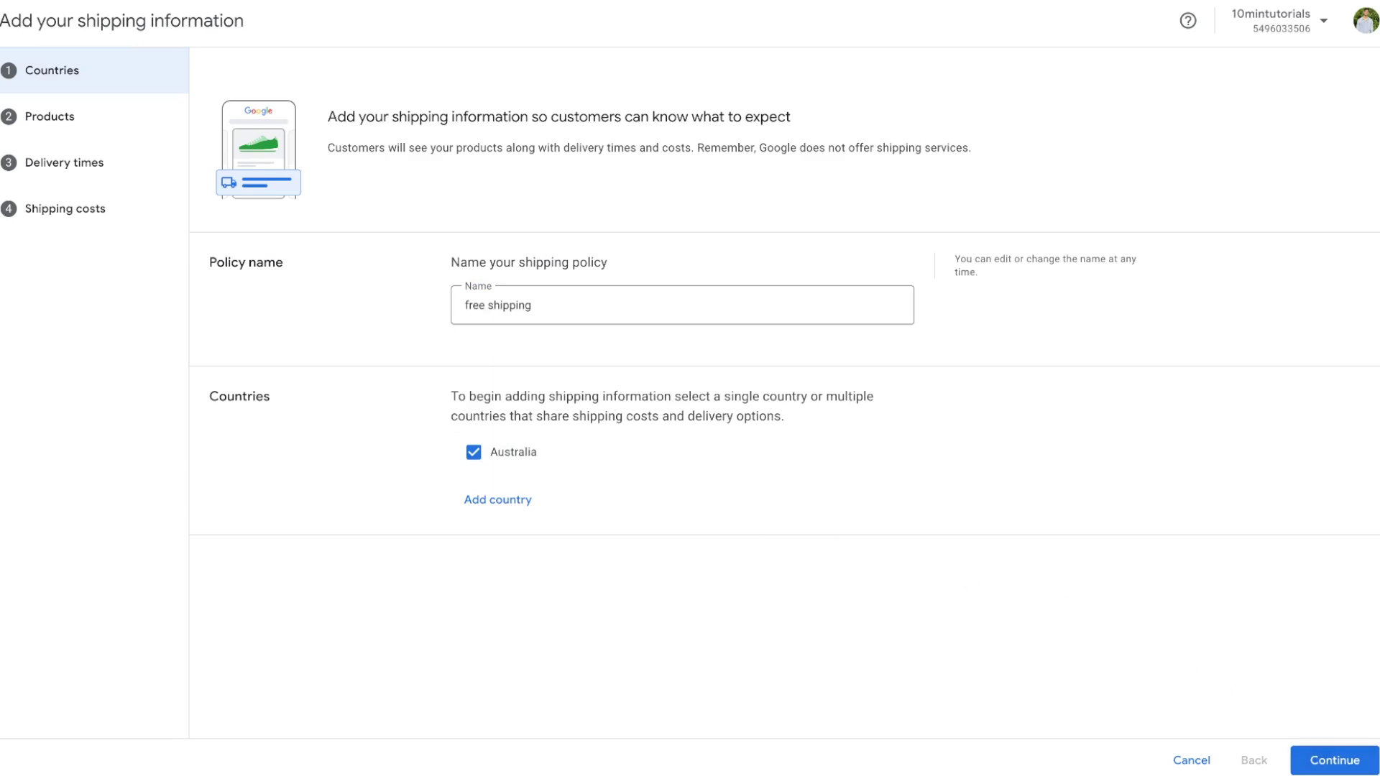
click(1332, 762)
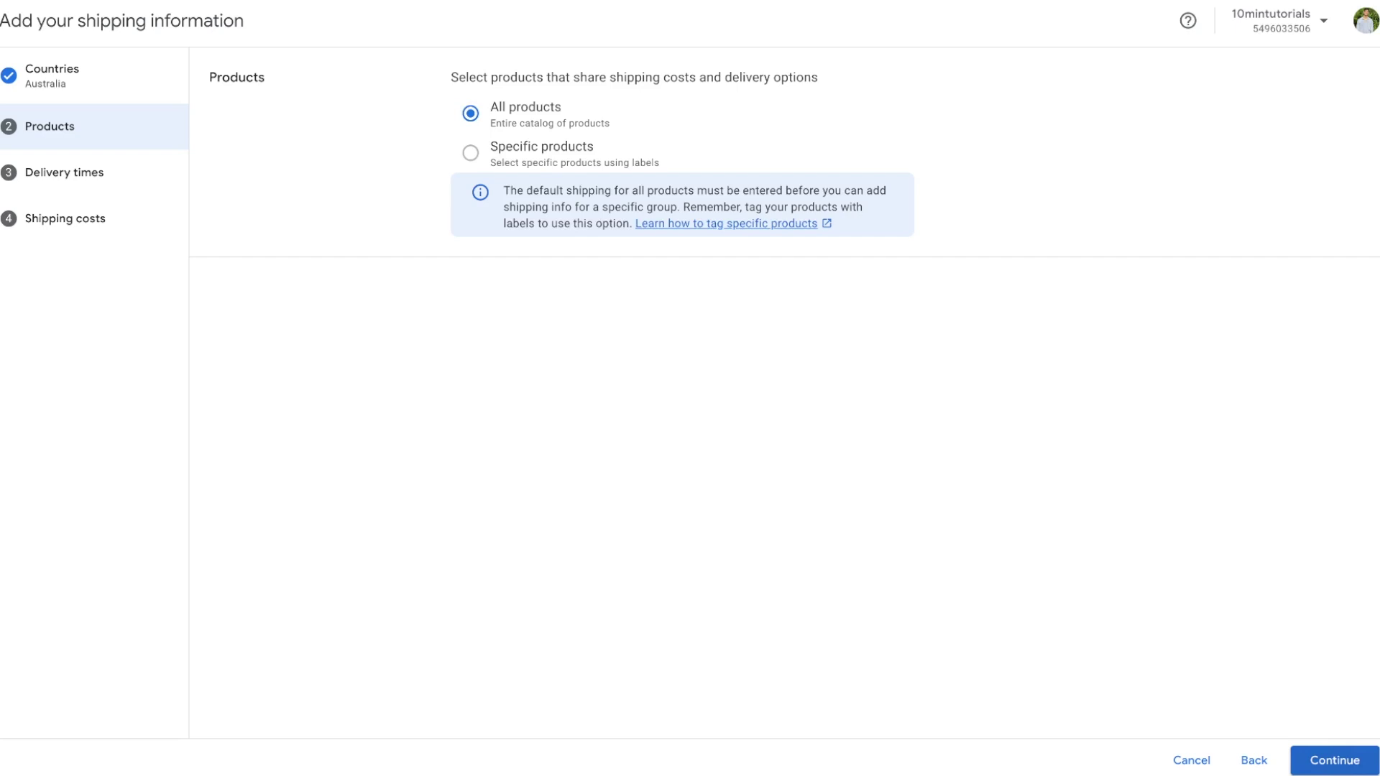
click(1328, 760)
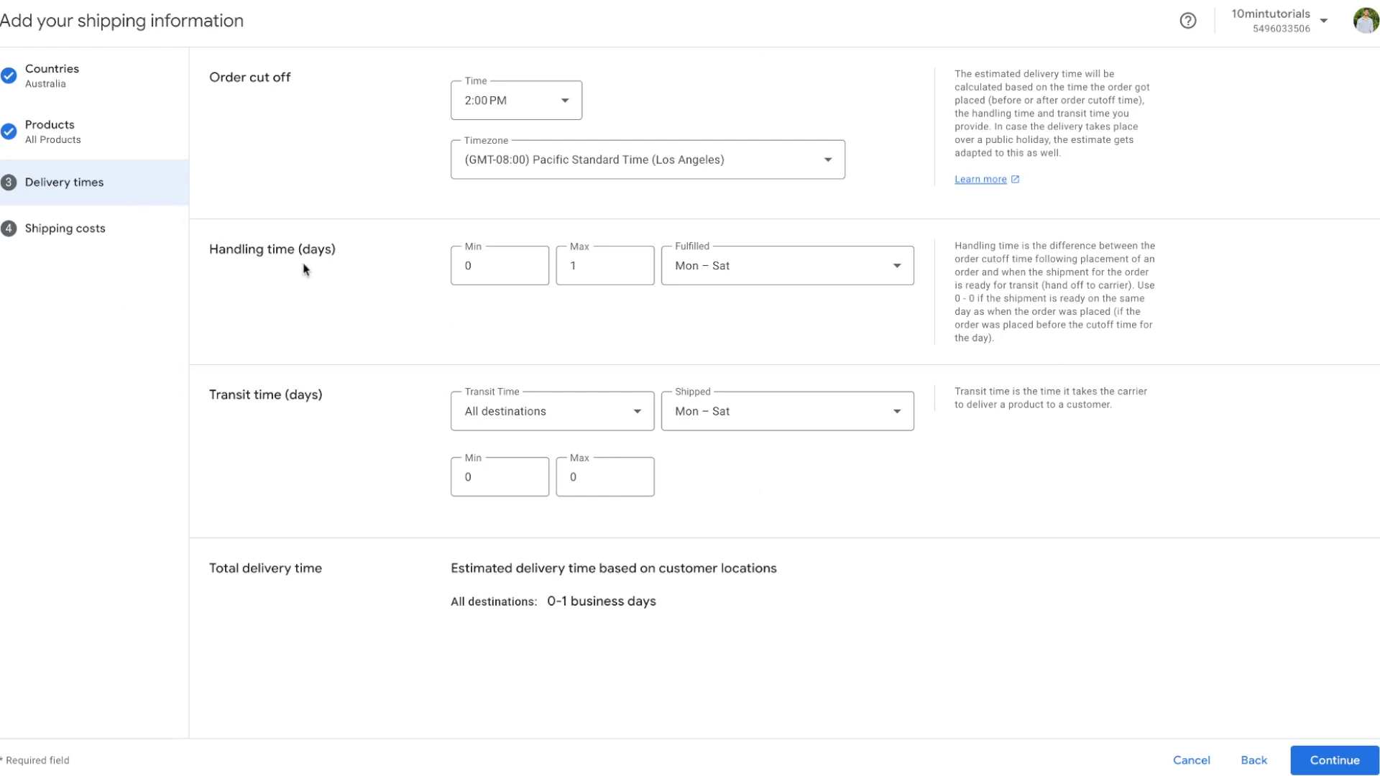
- Set the maximum handling time and the maximum transit time to 5 days each and continue to the shipping costs
click(578, 263)
key(BackSpace)
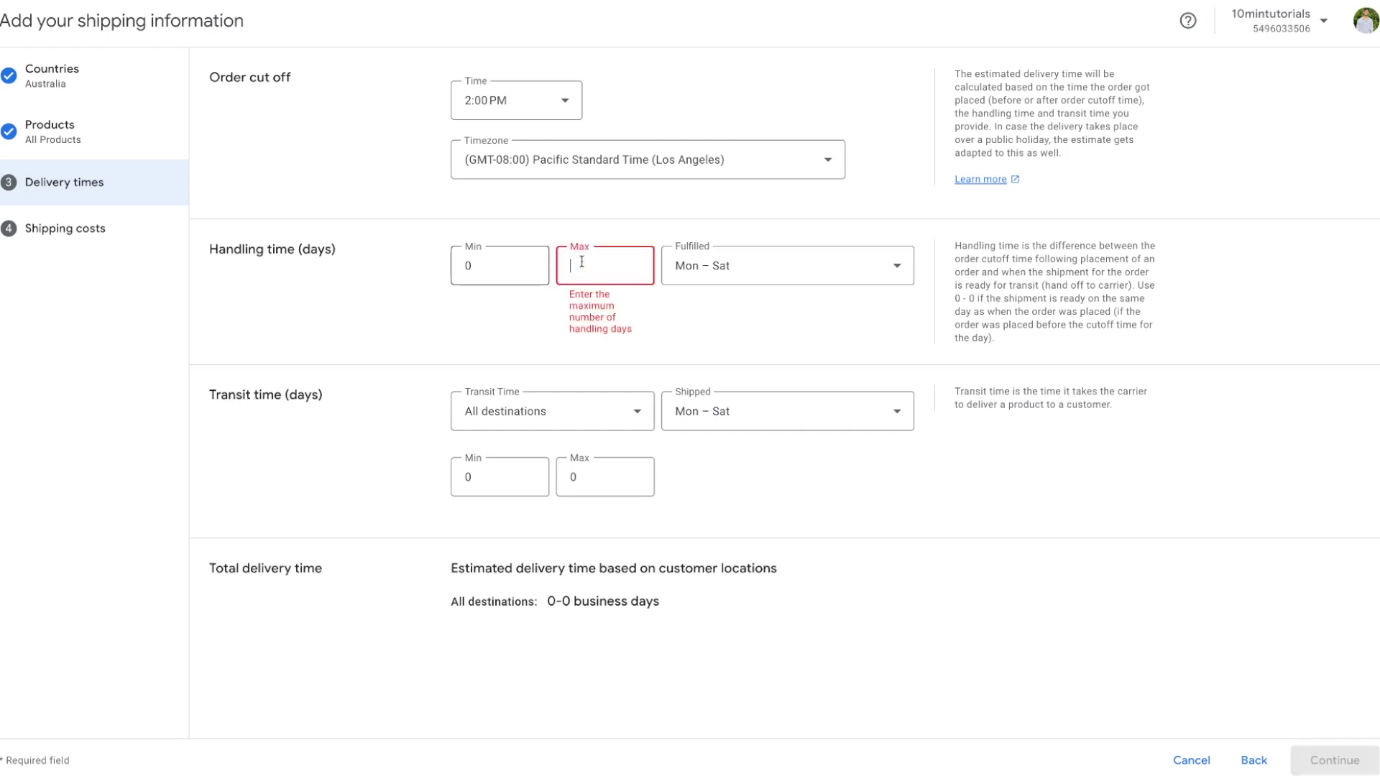
text(5)
click(541, 336)
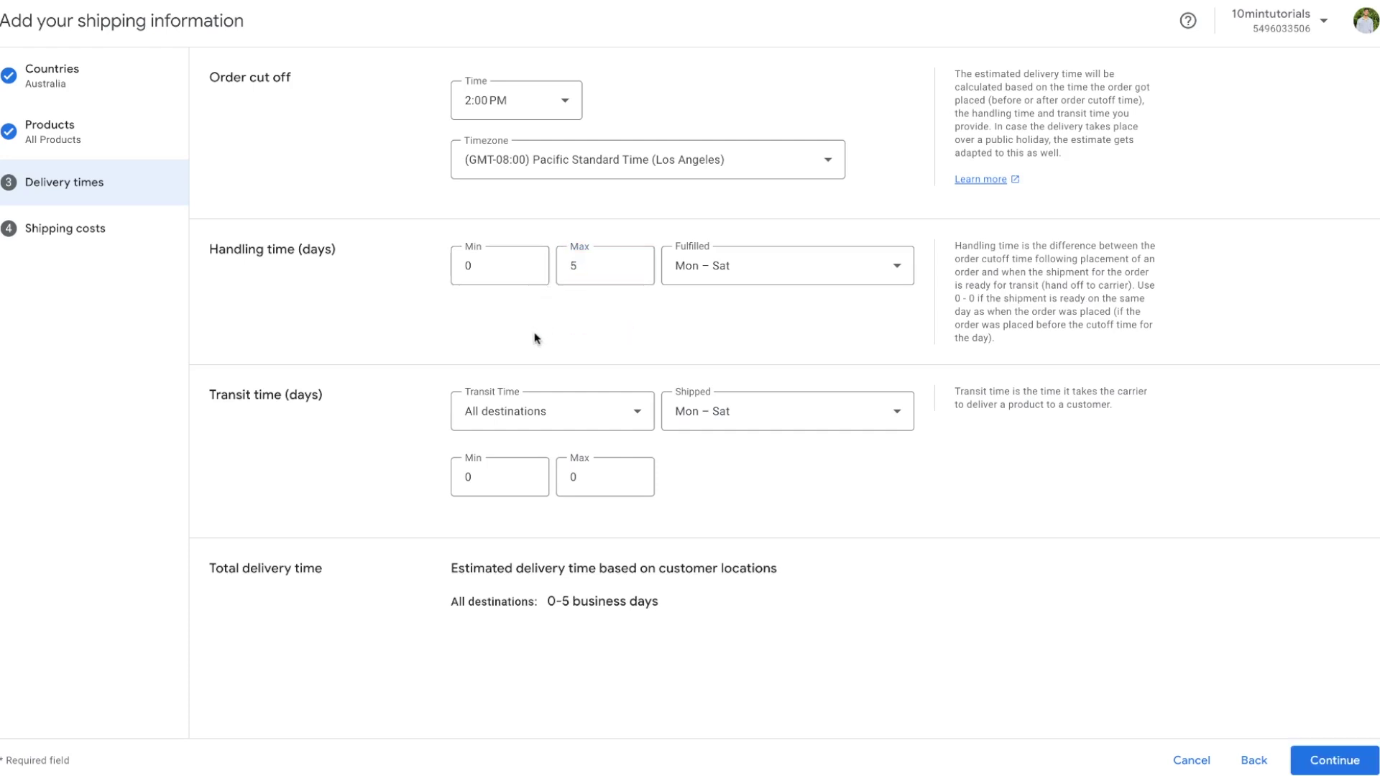
double_click(599, 477)
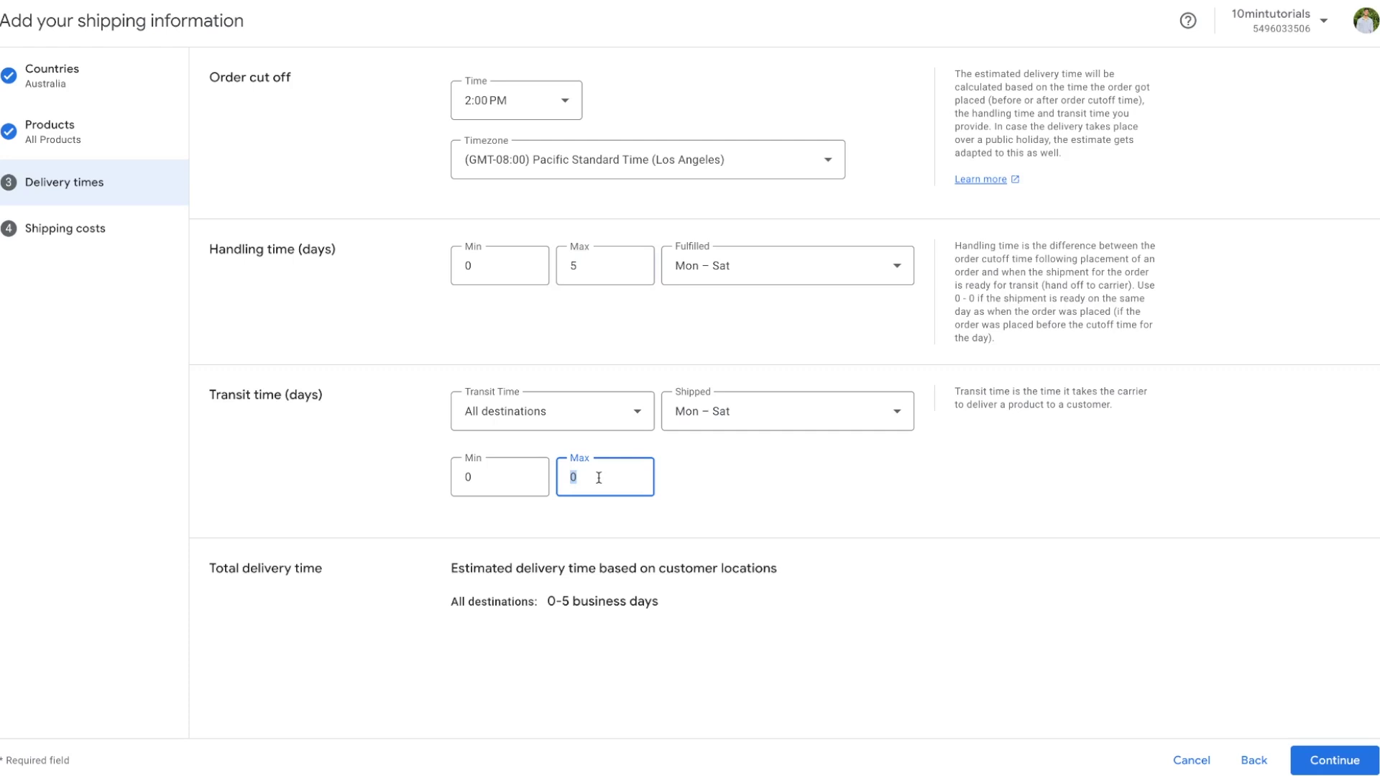
key(BackSpace)
text(5)
click(733, 486)
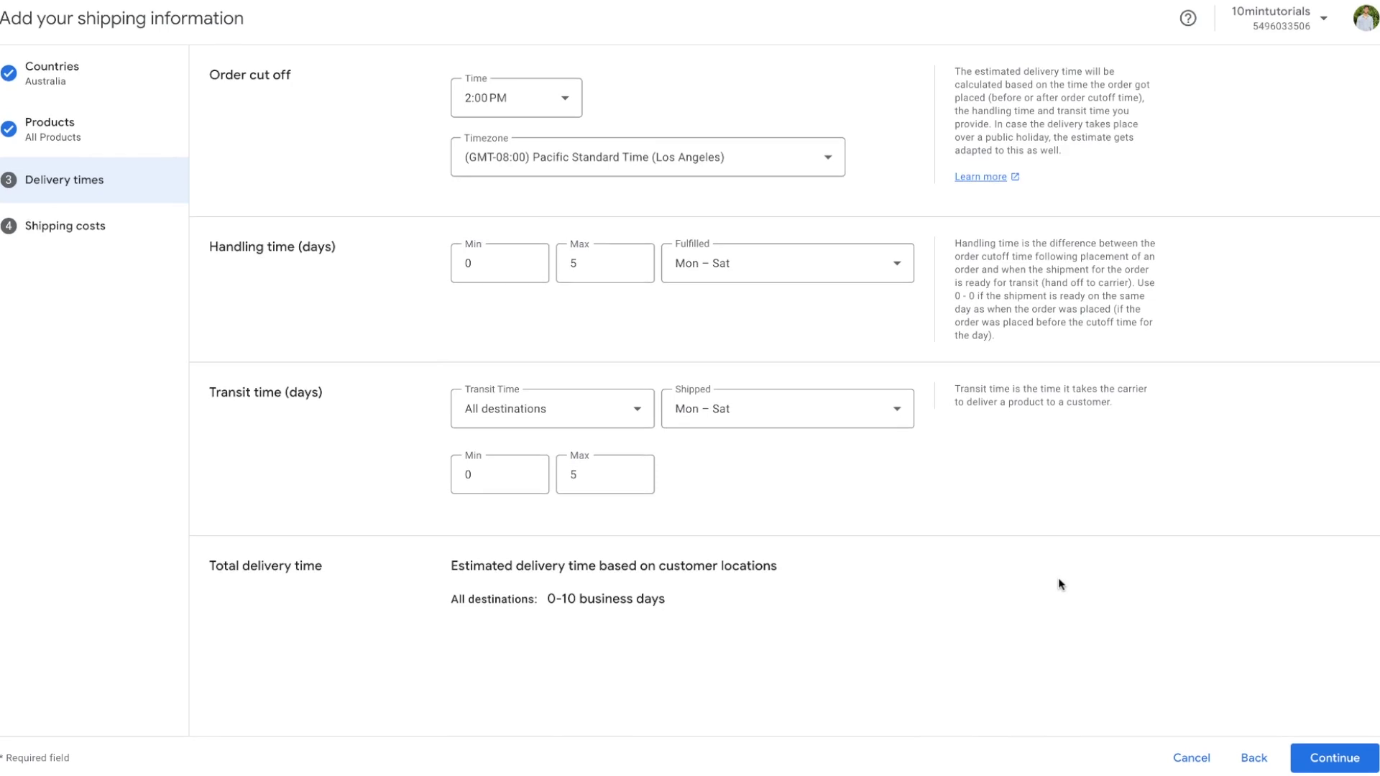
click(1335, 760)
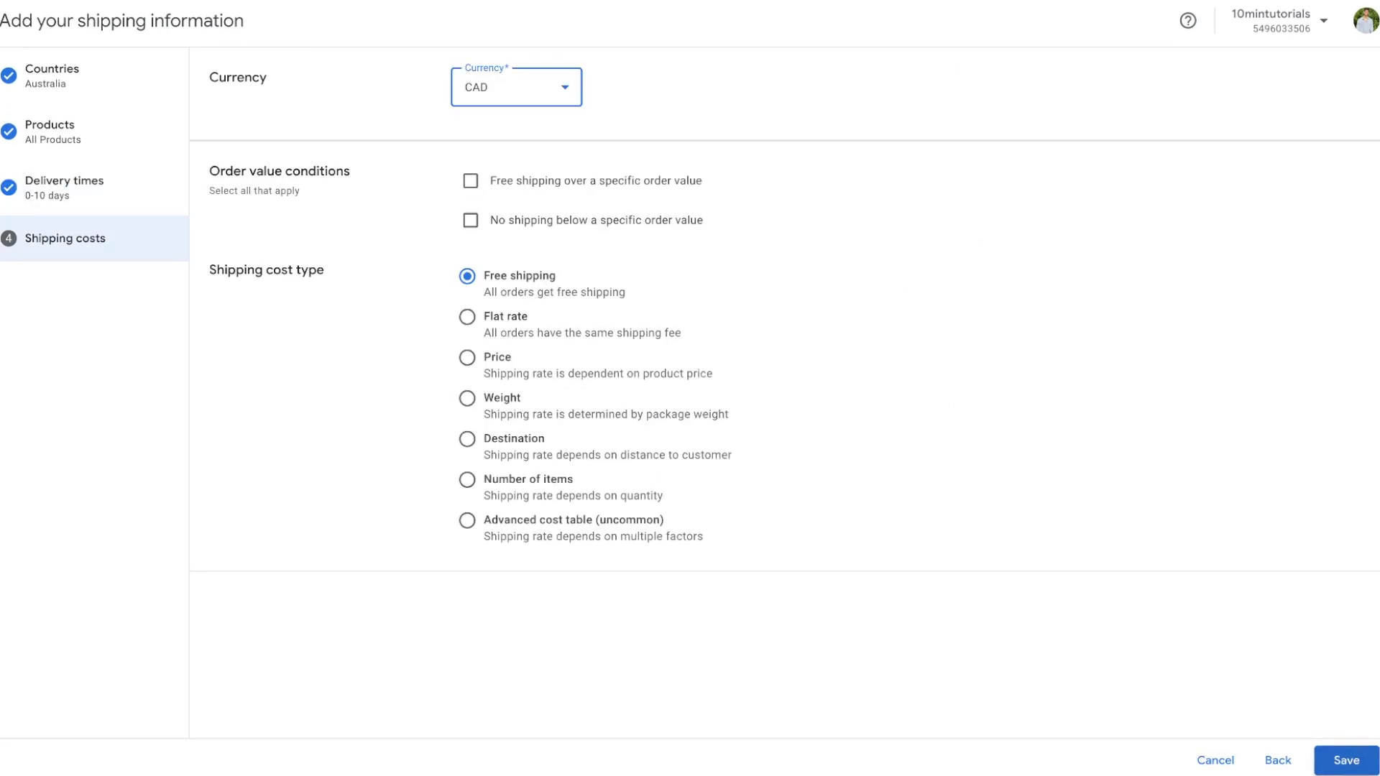
- Keep CAD as currency and free shipping as the cost type, then save and finish the shipping policy
click(529, 296)
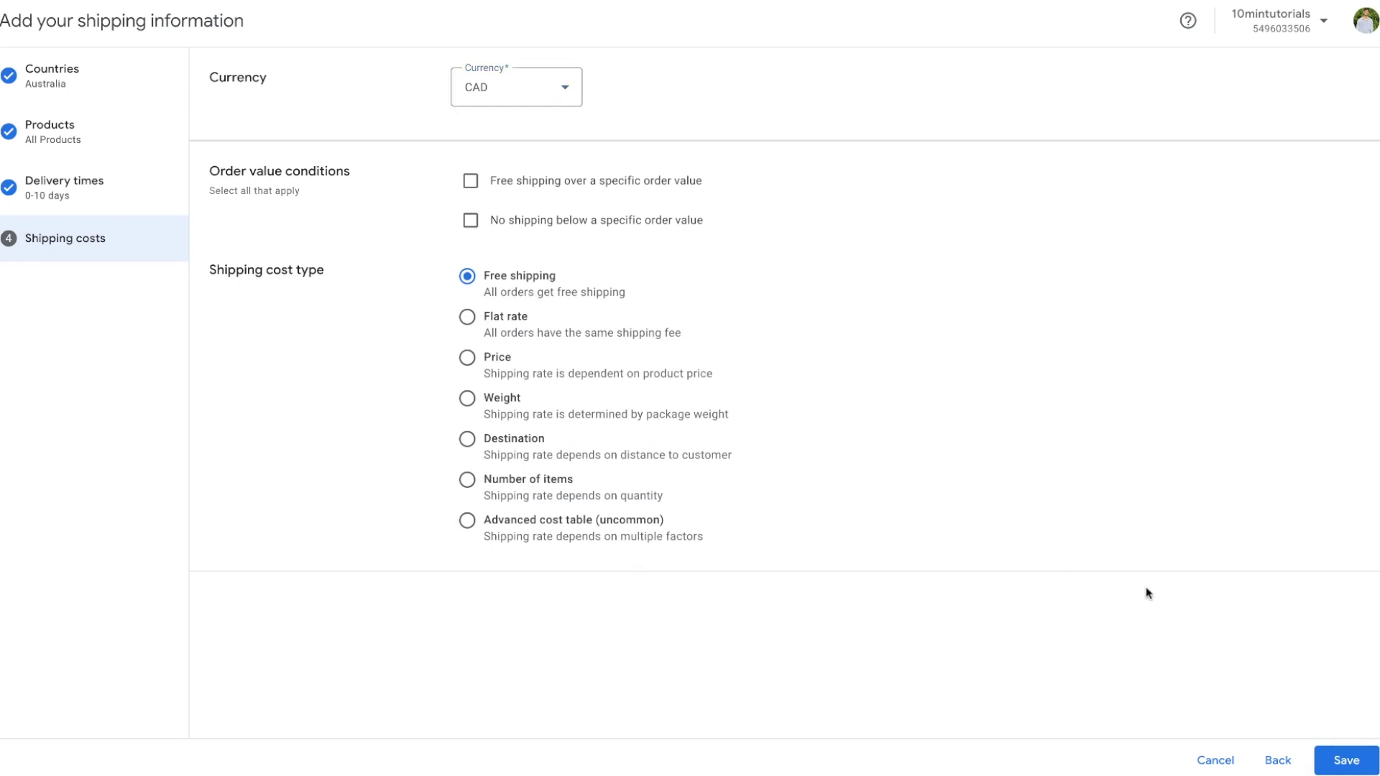
click(1356, 763)
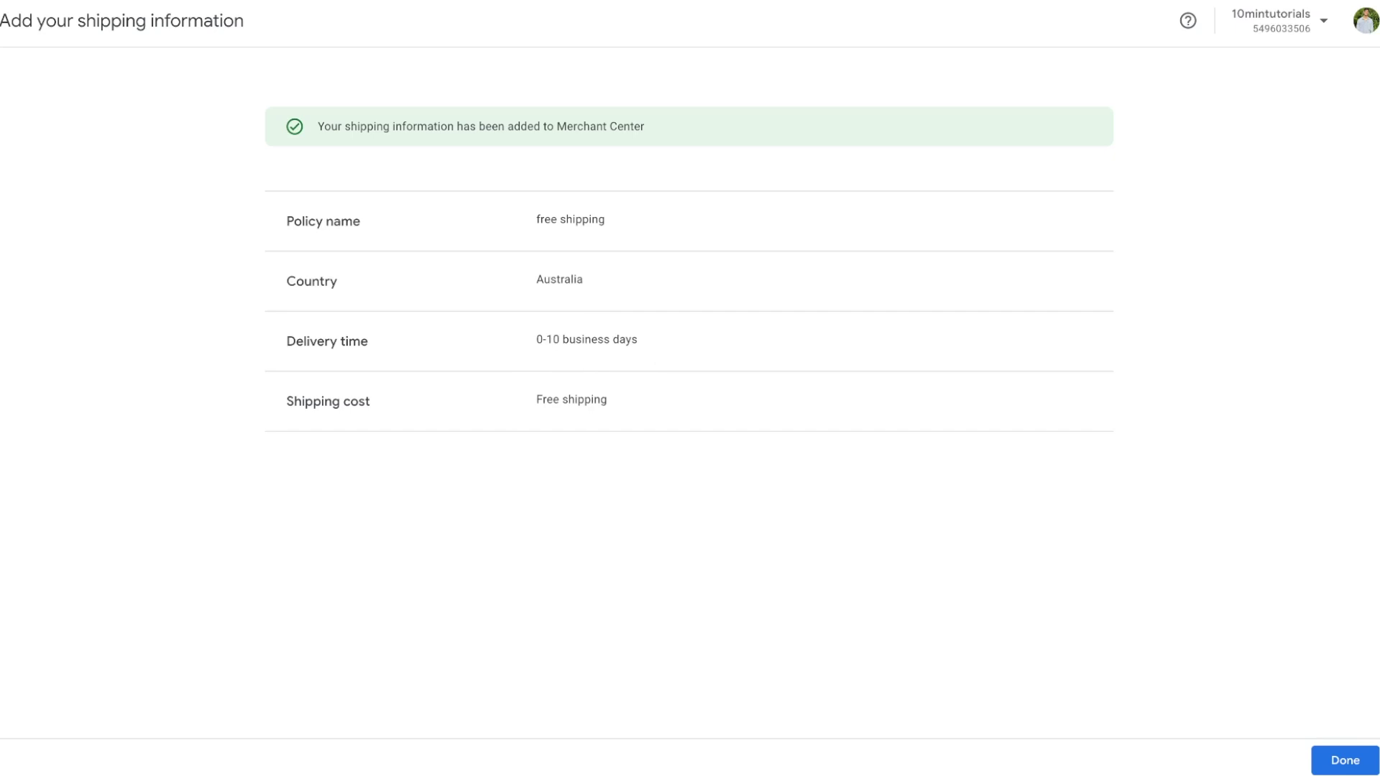
click(1341, 764)
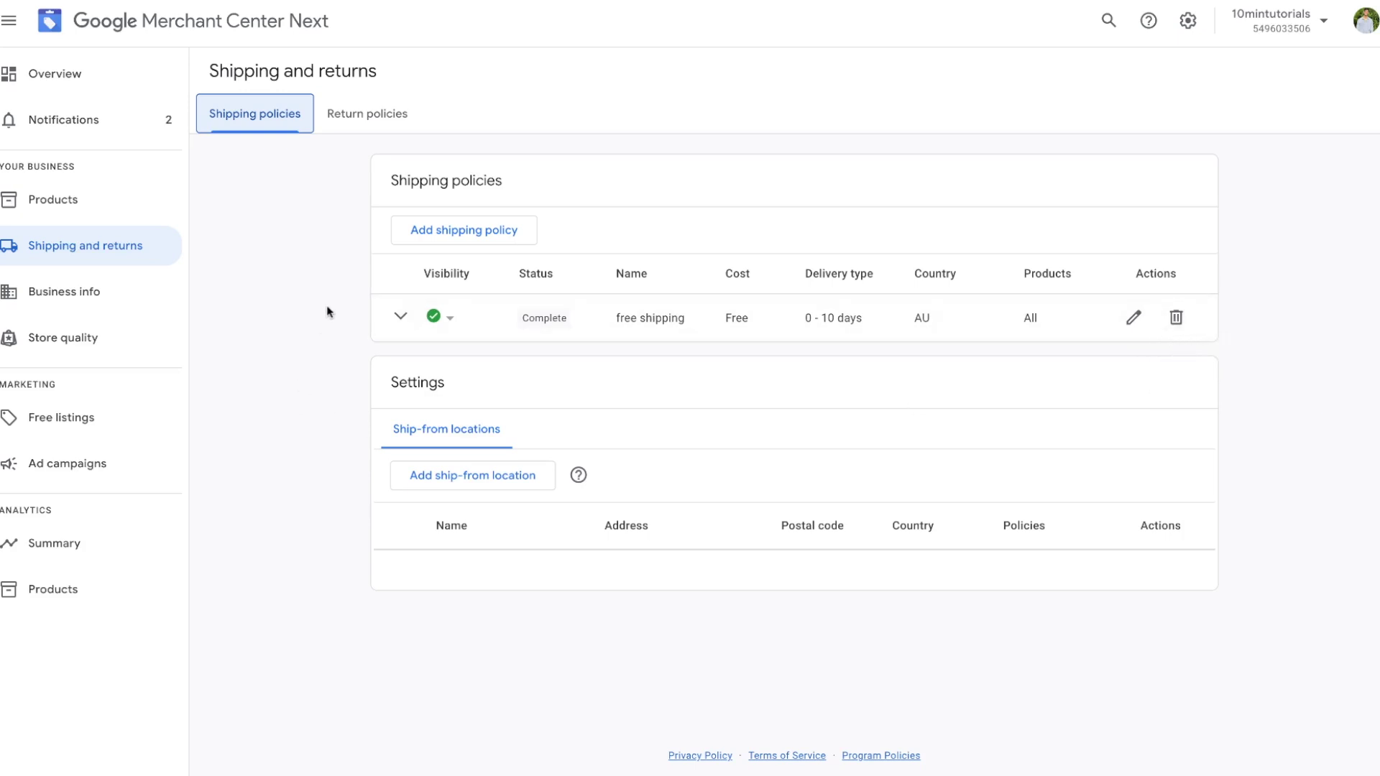
click(356, 122)
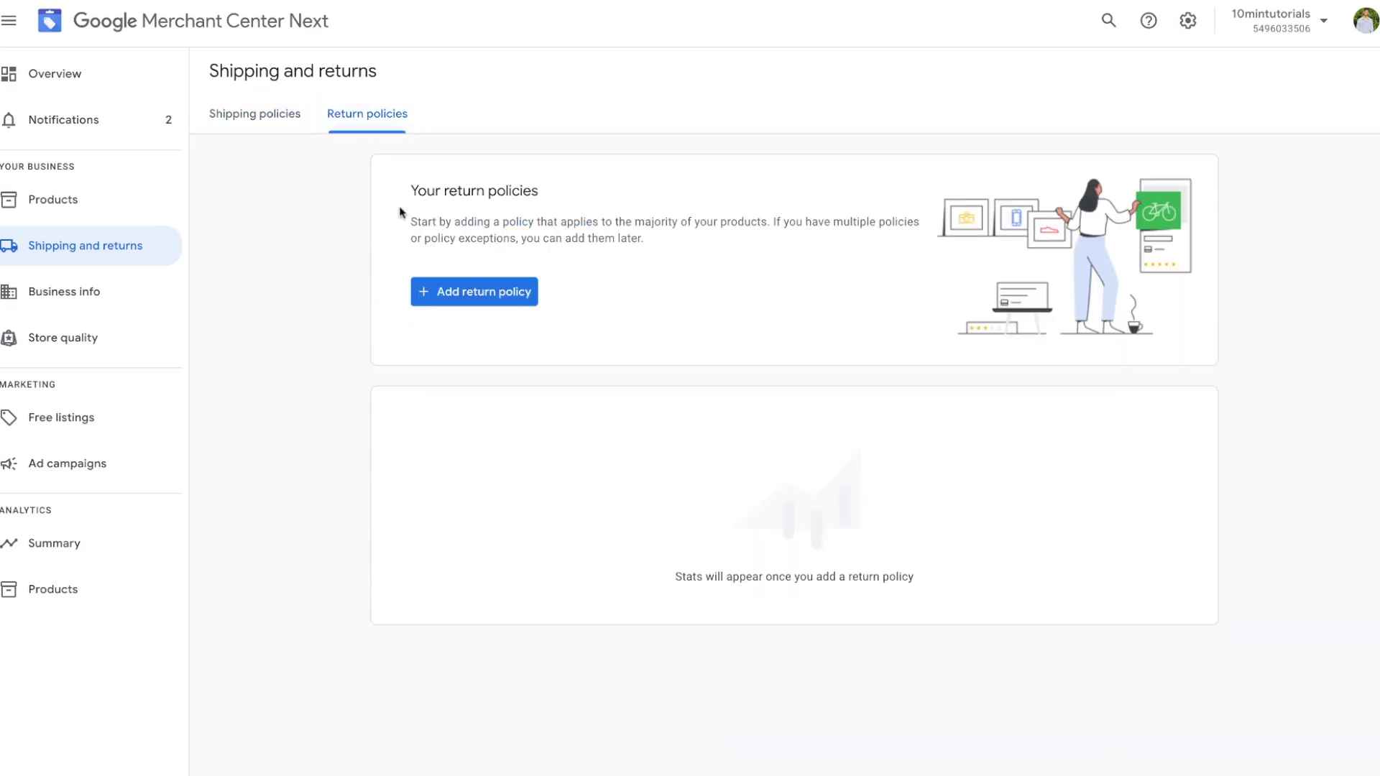
click(453, 299)
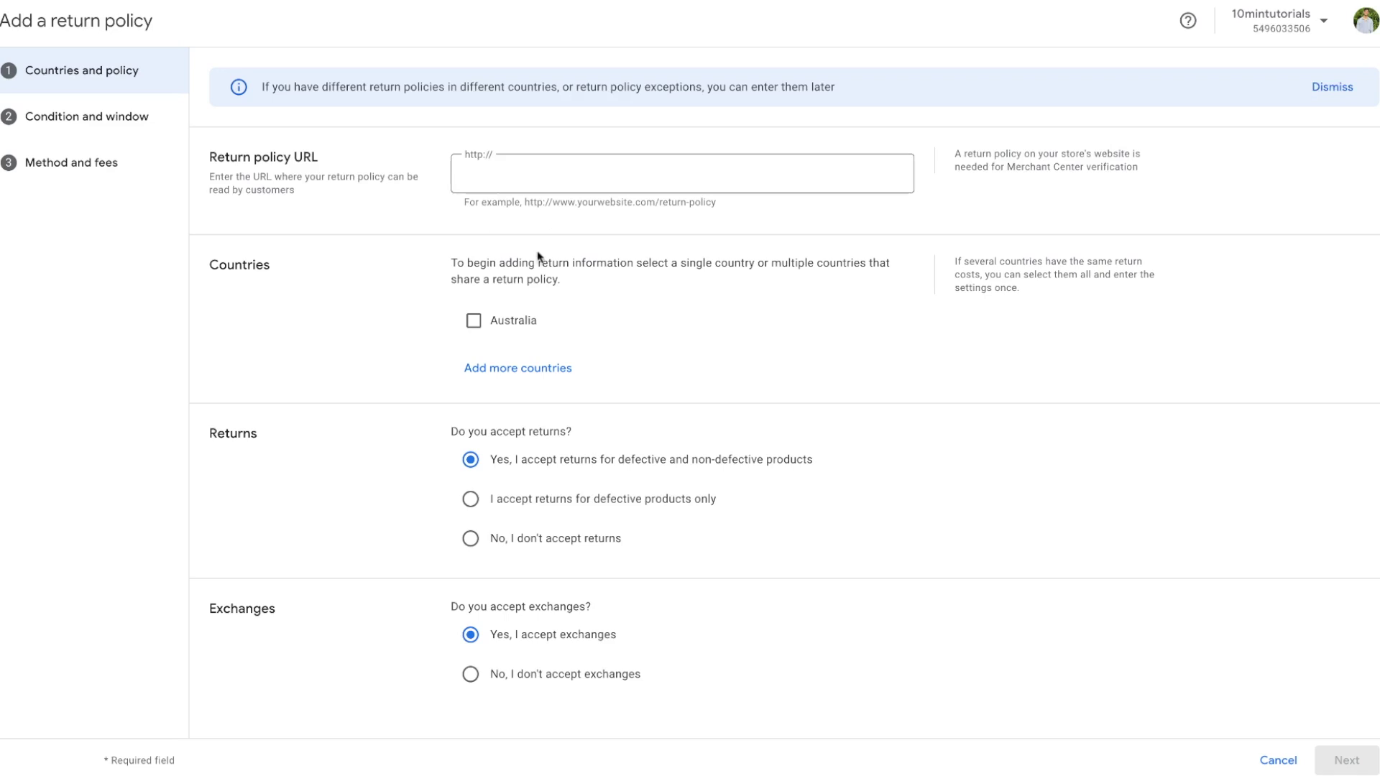
click(475, 323)
click(542, 177)
text(https://10mintutorials.com/return)
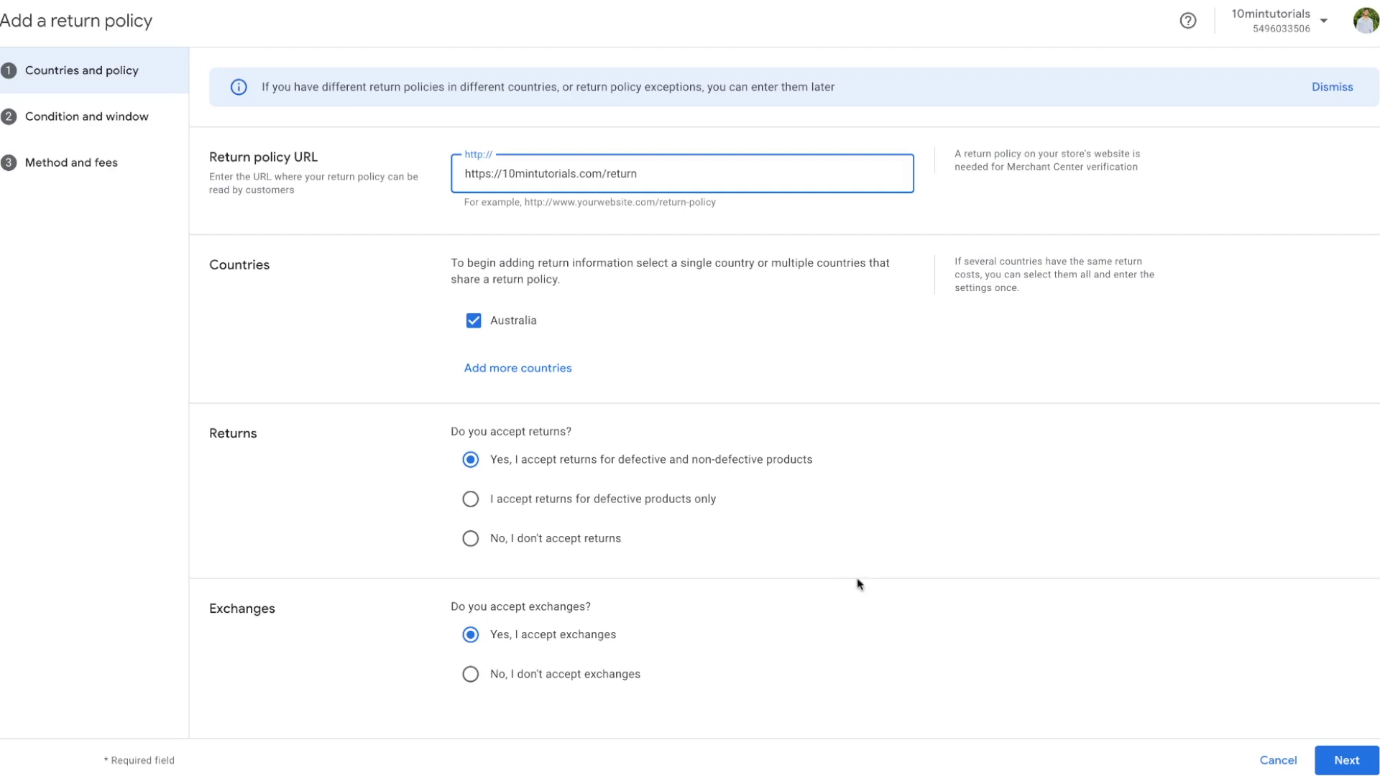
click(1341, 763)
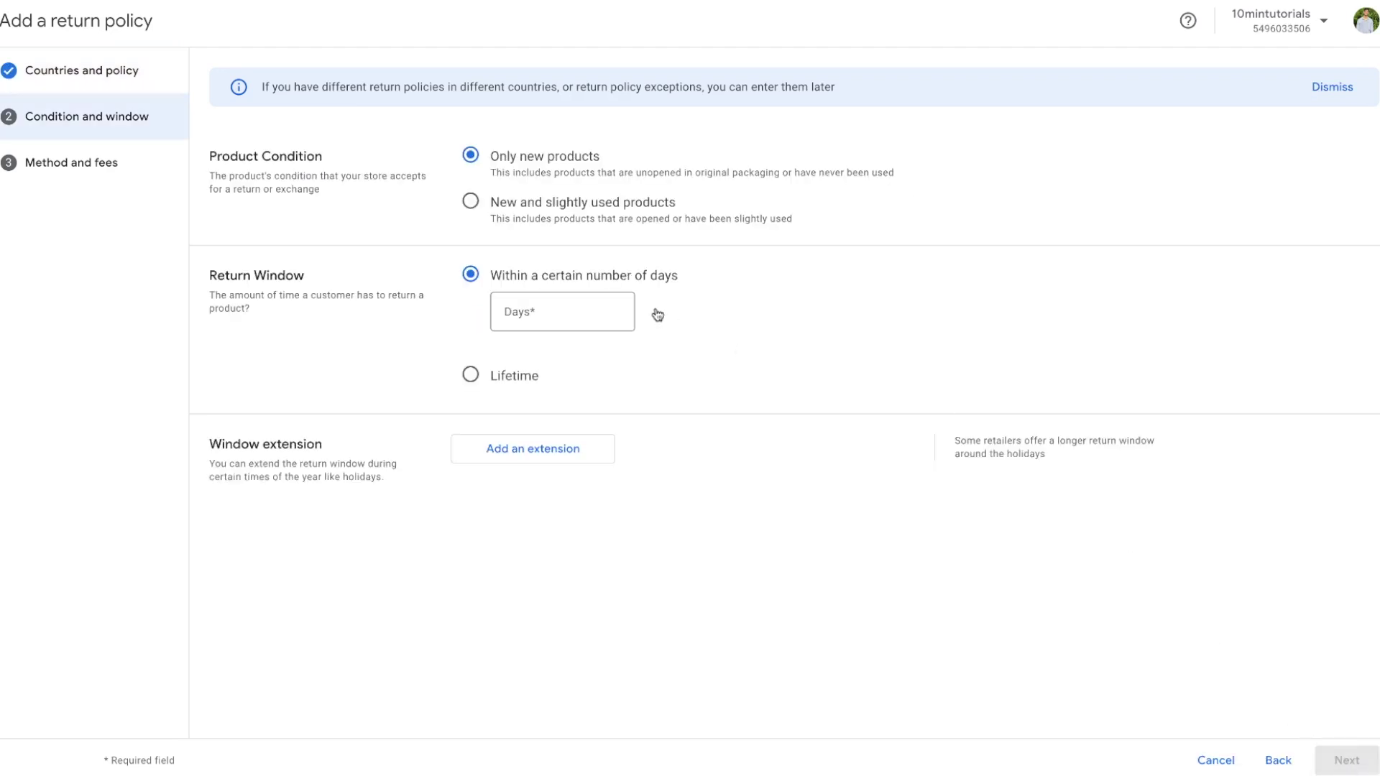
- Set the return window to 30 days, keep only new products as the accepted condition, and continue
click(578, 307)
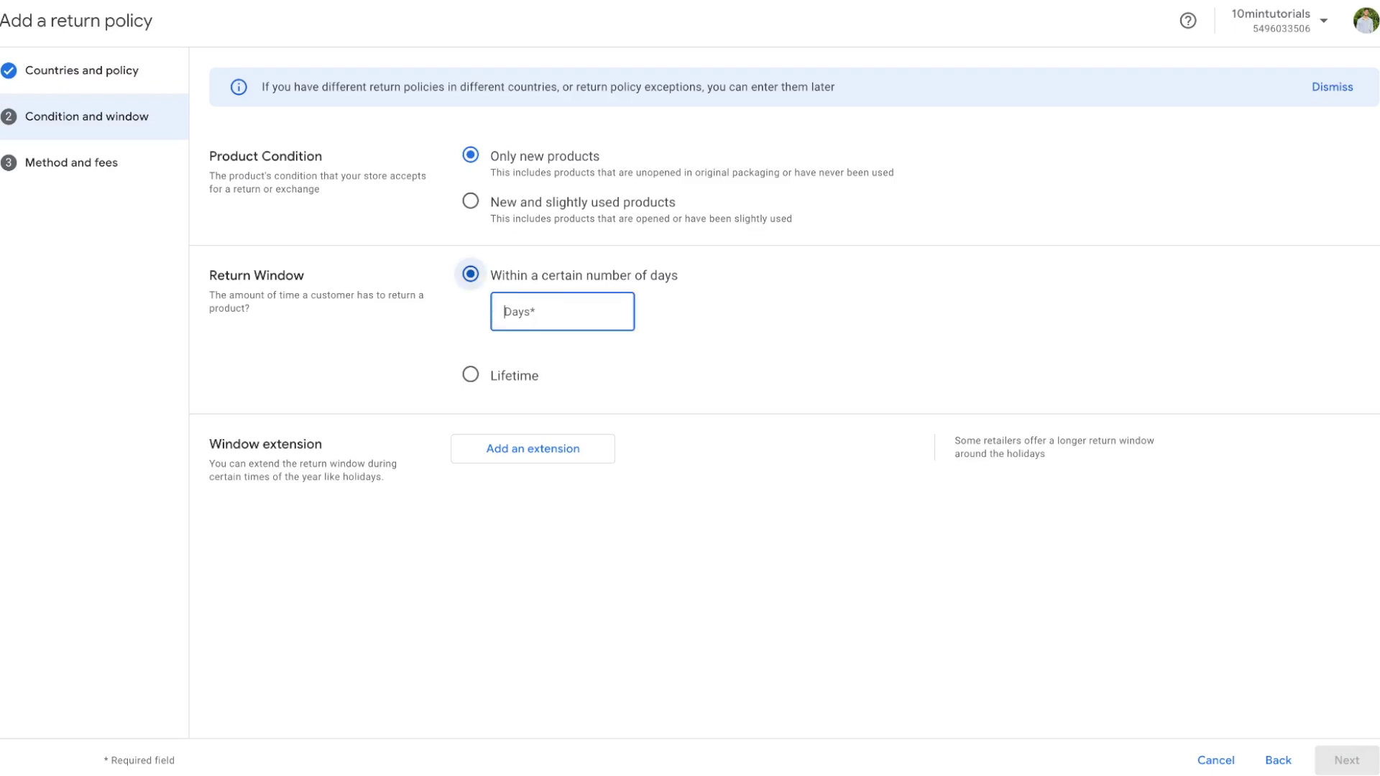
text(30)
click(820, 358)
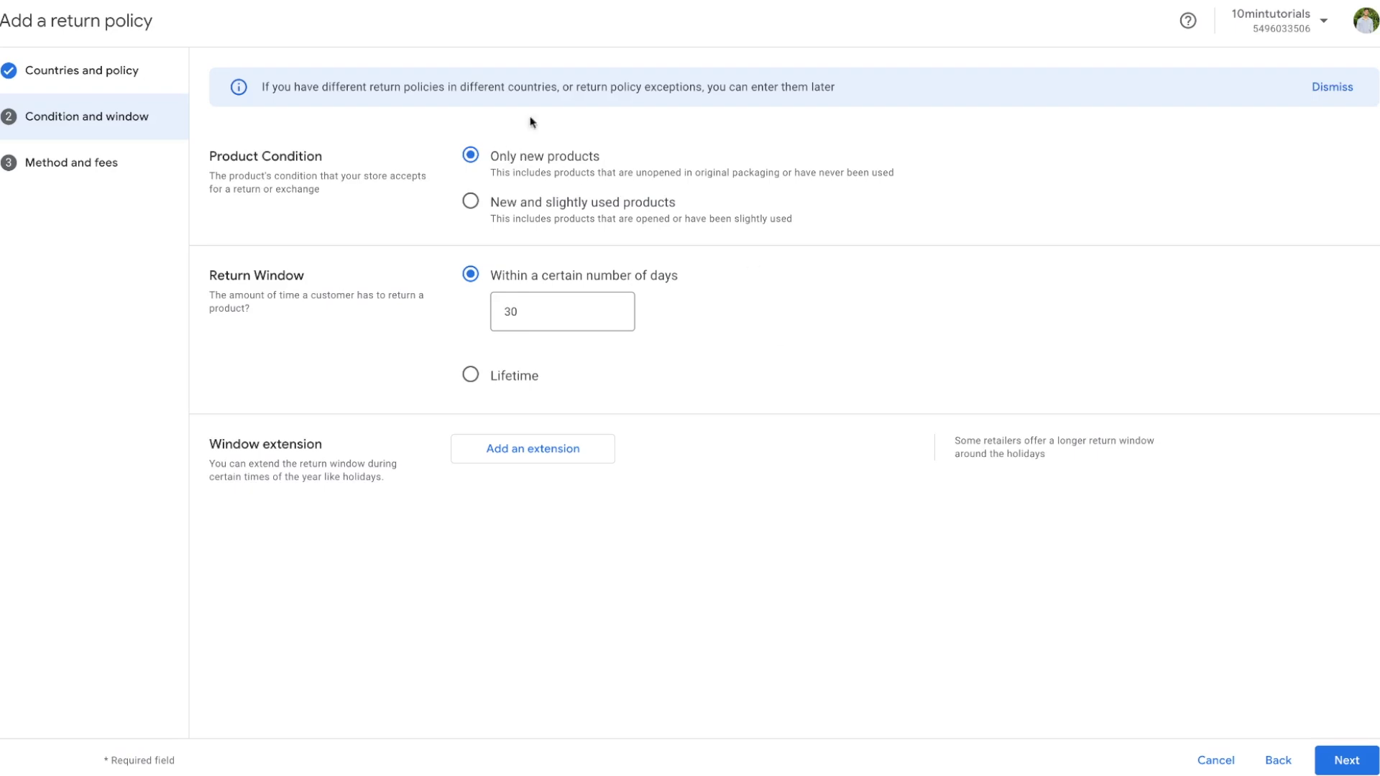
click(1341, 765)
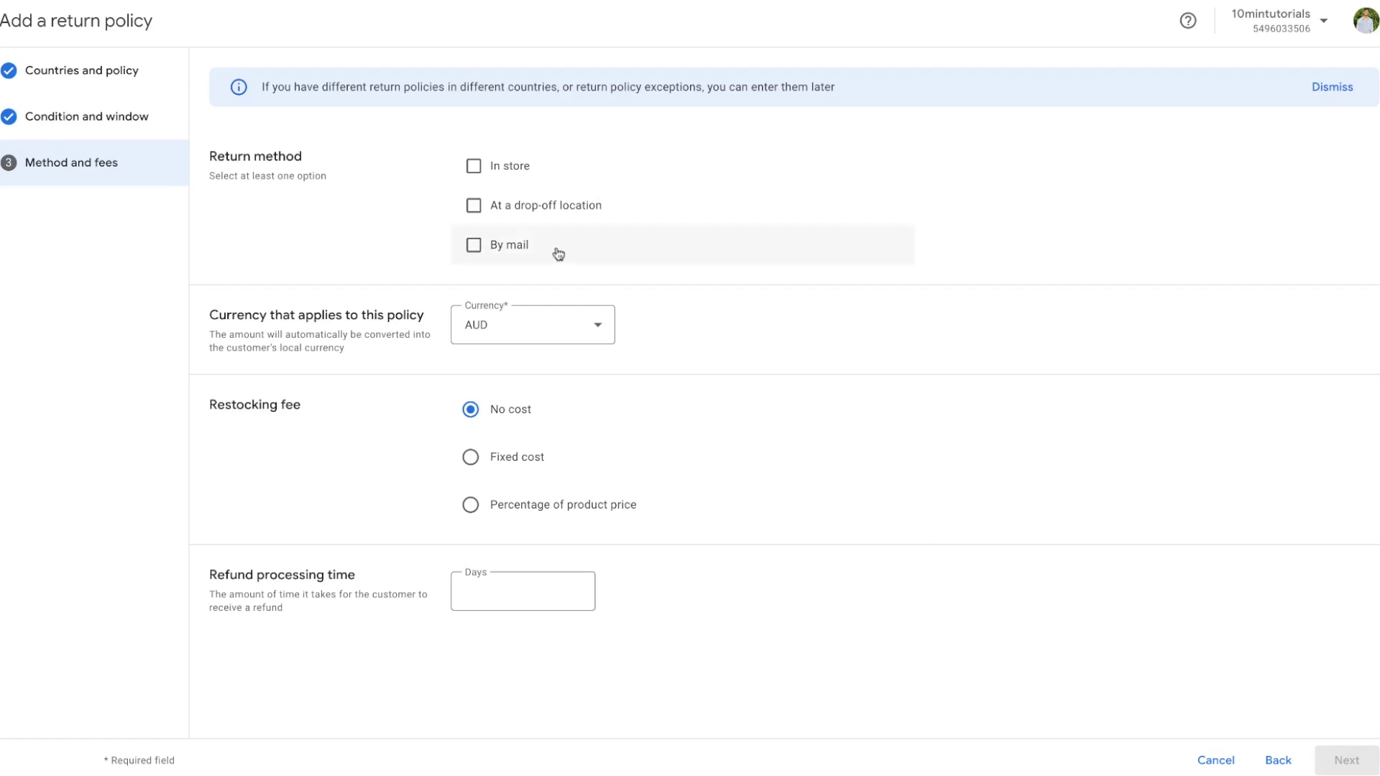
- Accept returns by mail and set the return label to Download and print
click(473, 245)
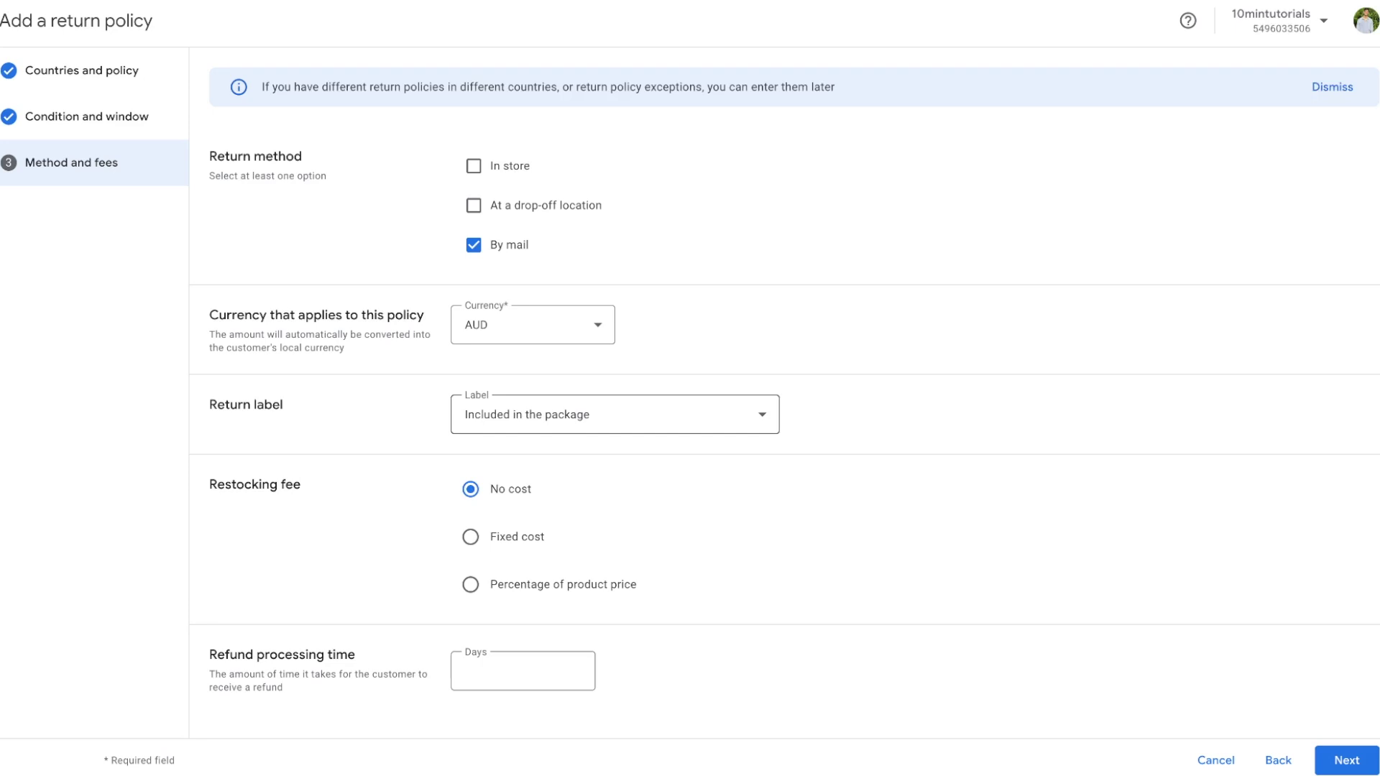
click(615, 414)
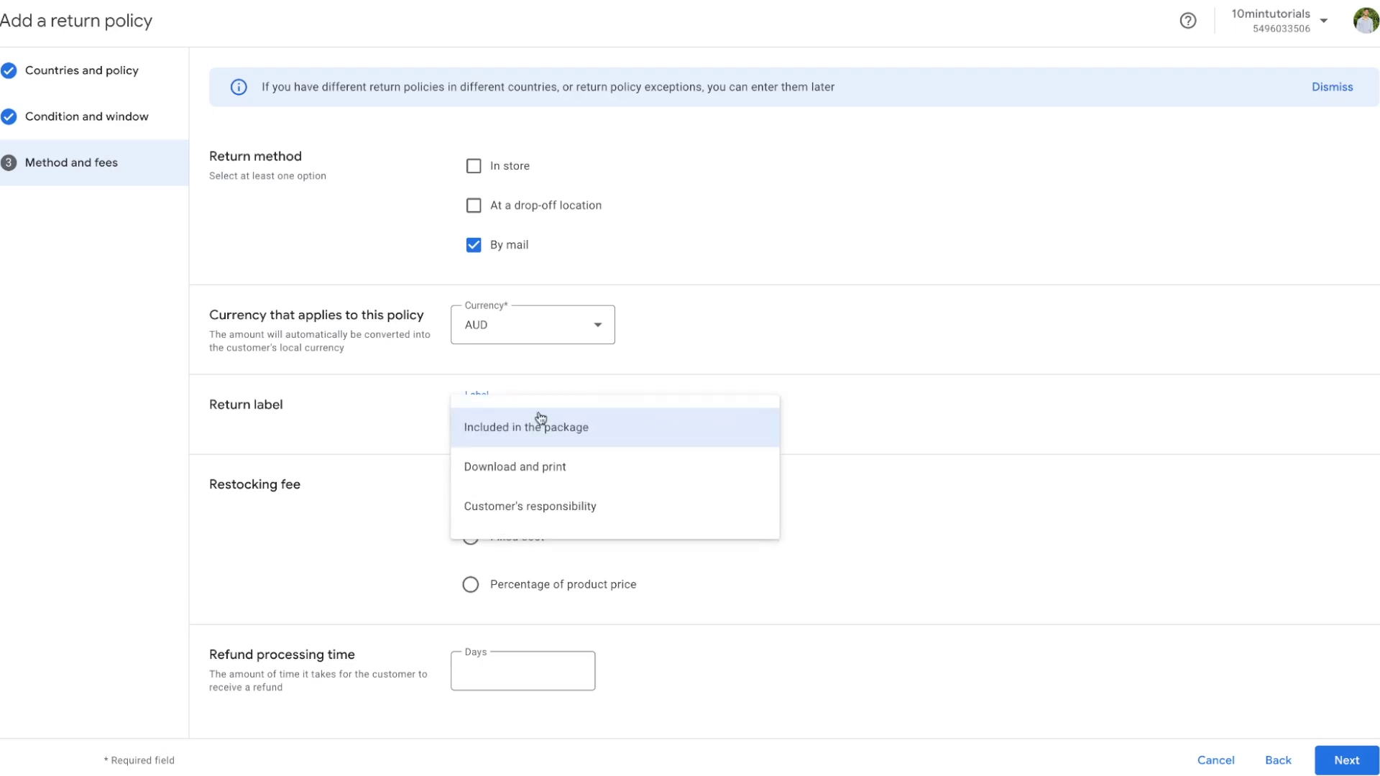
click(559, 468)
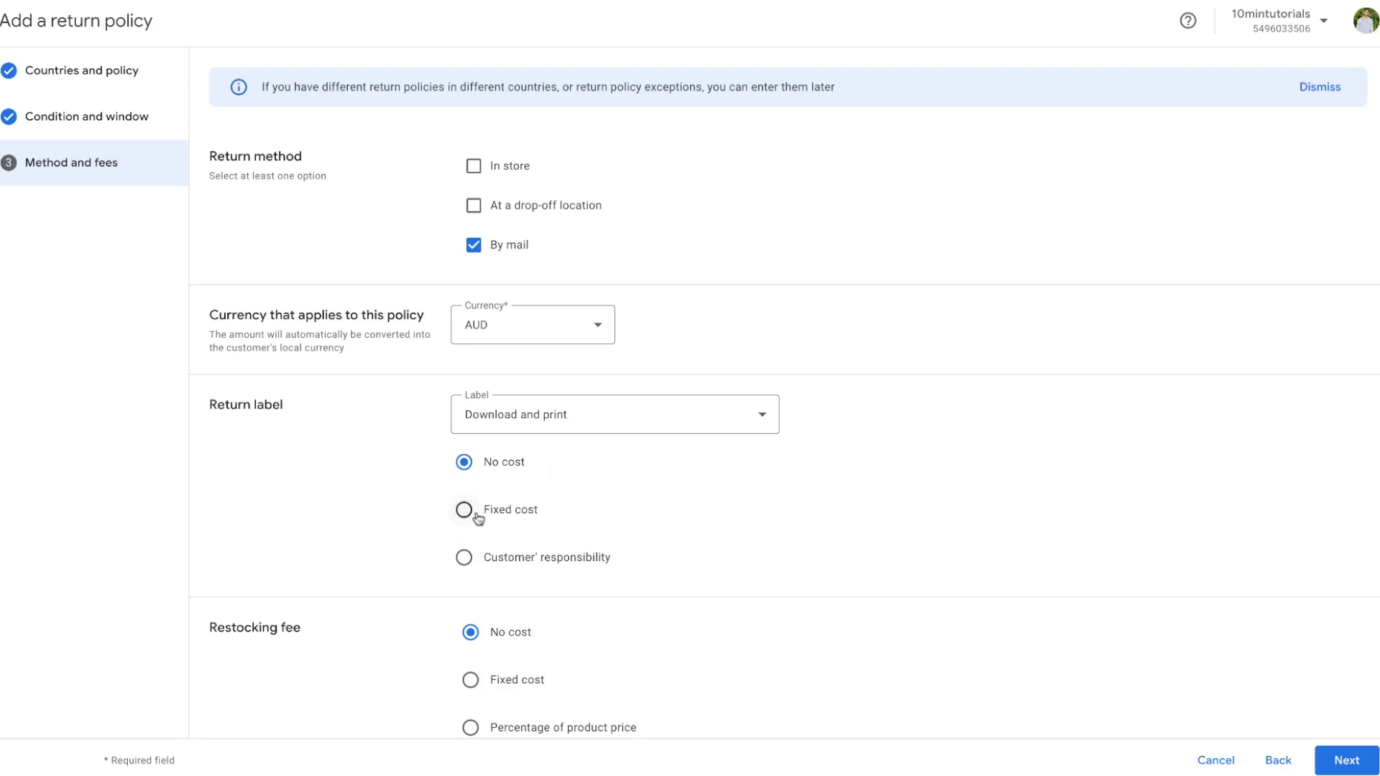
- Set the refund processing time to 7 days, keep the restocking fee at no cost, and continue to the review
scroll(791, 527, down, 2)
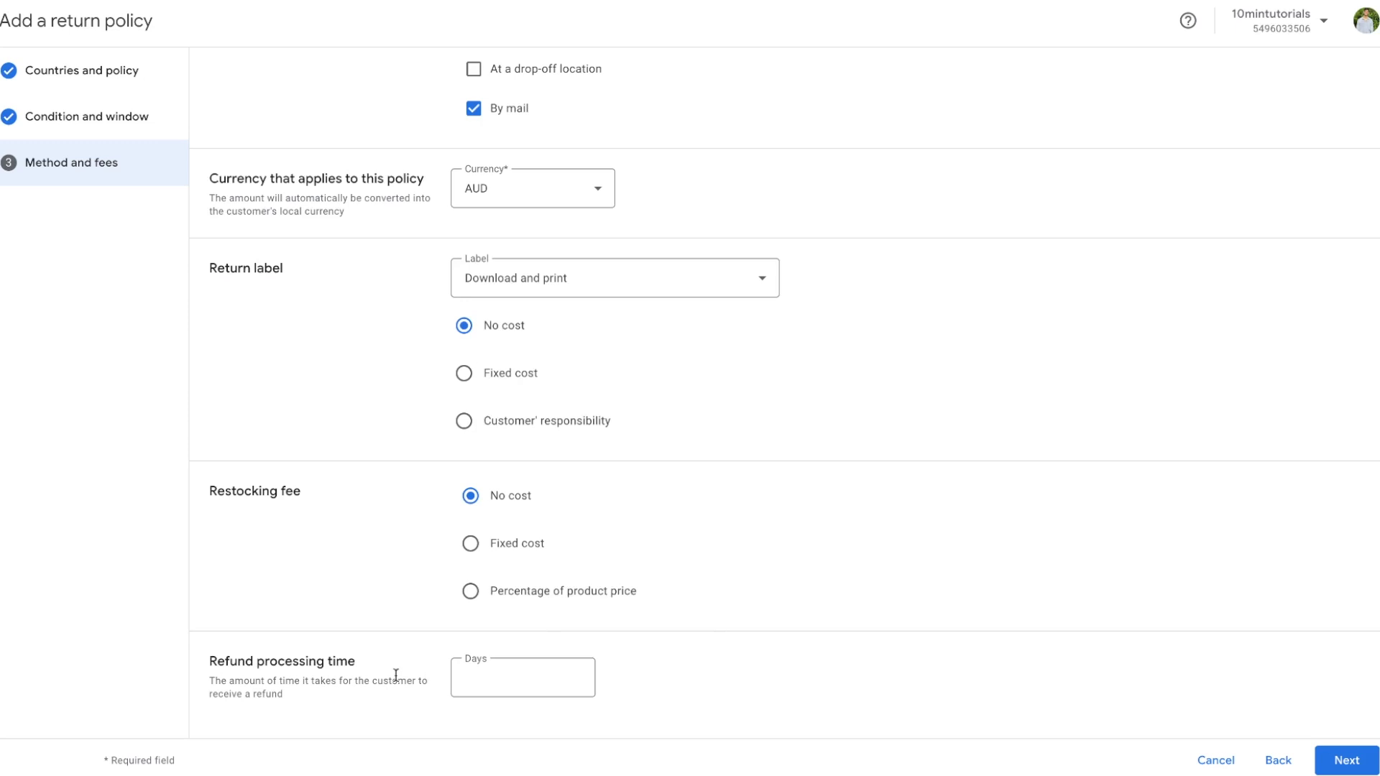
click(501, 687)
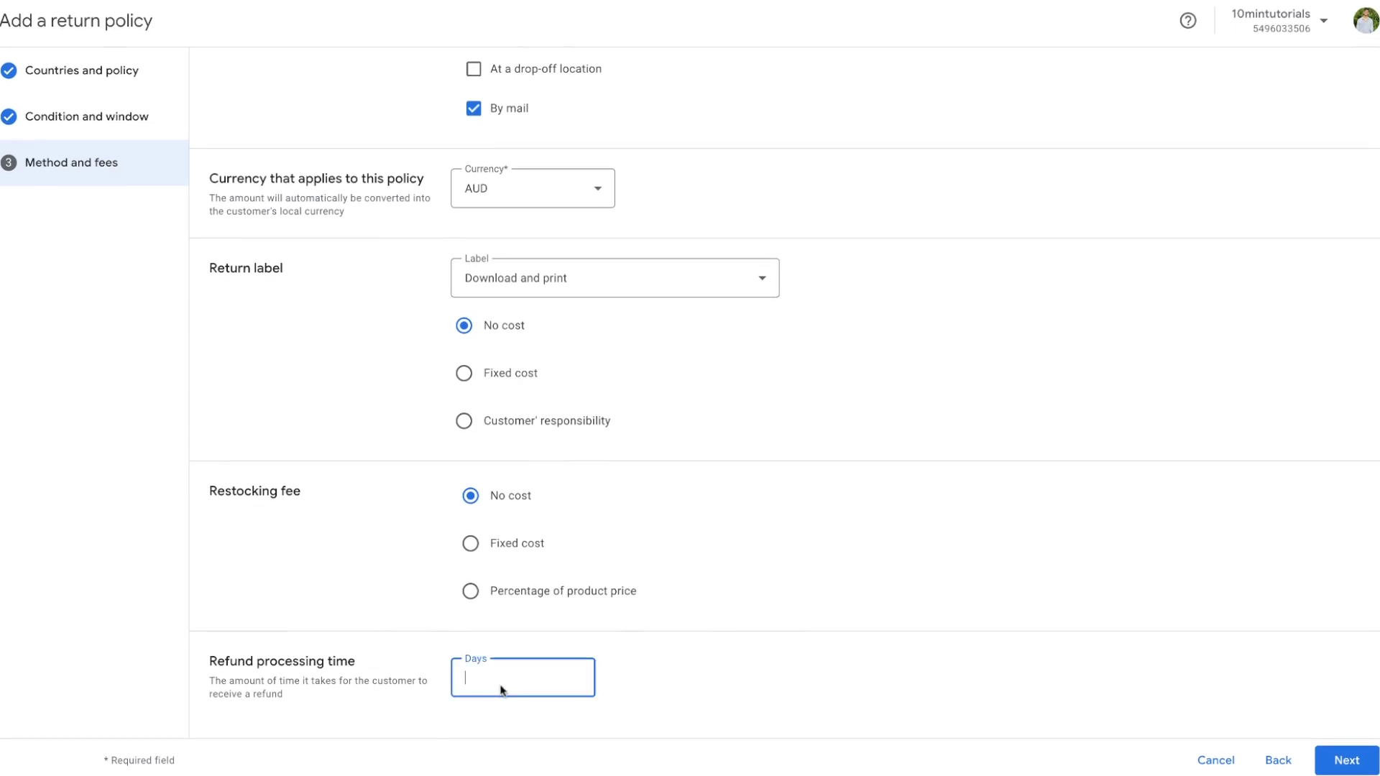
click(667, 635)
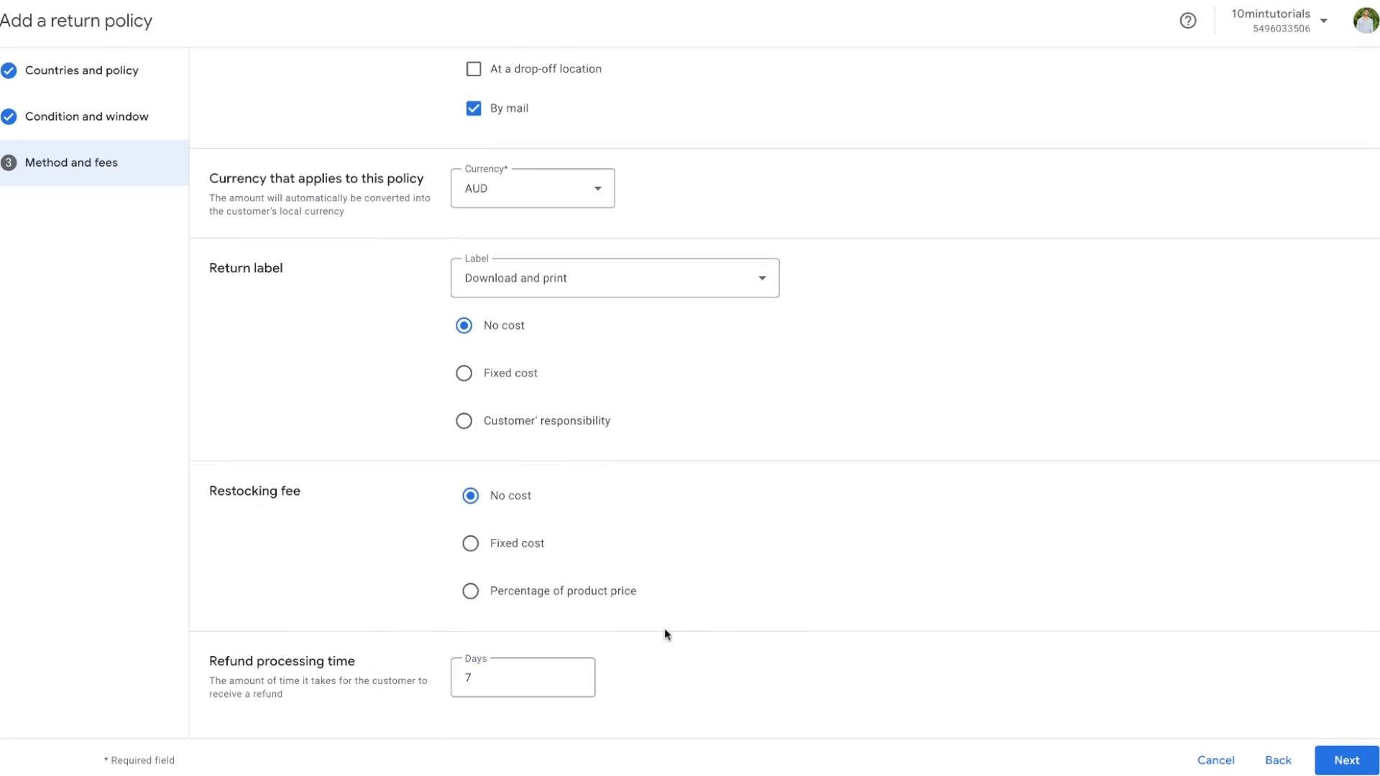
click(1347, 760)
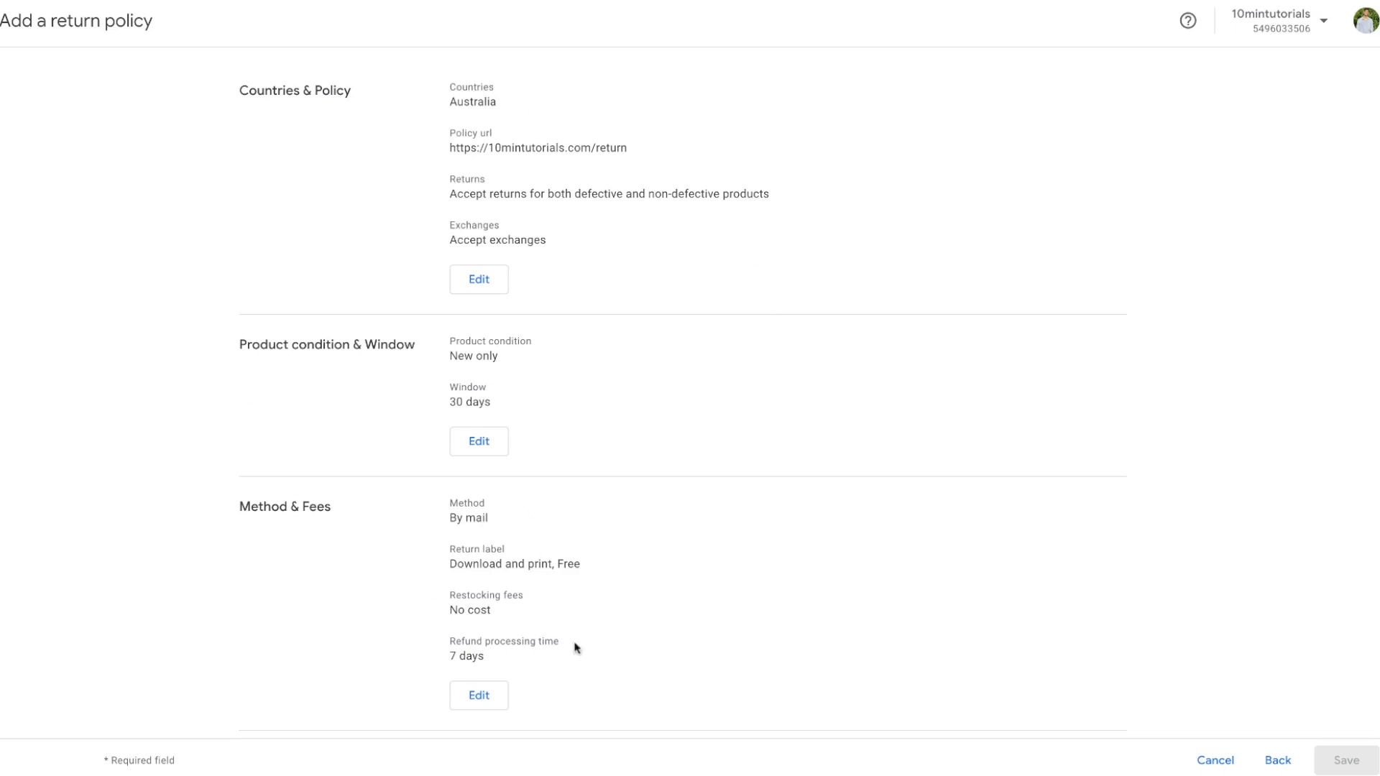
- Confirm that the entered information matches the website's return policy and save the return policy
scroll(623, 544, down, 3)
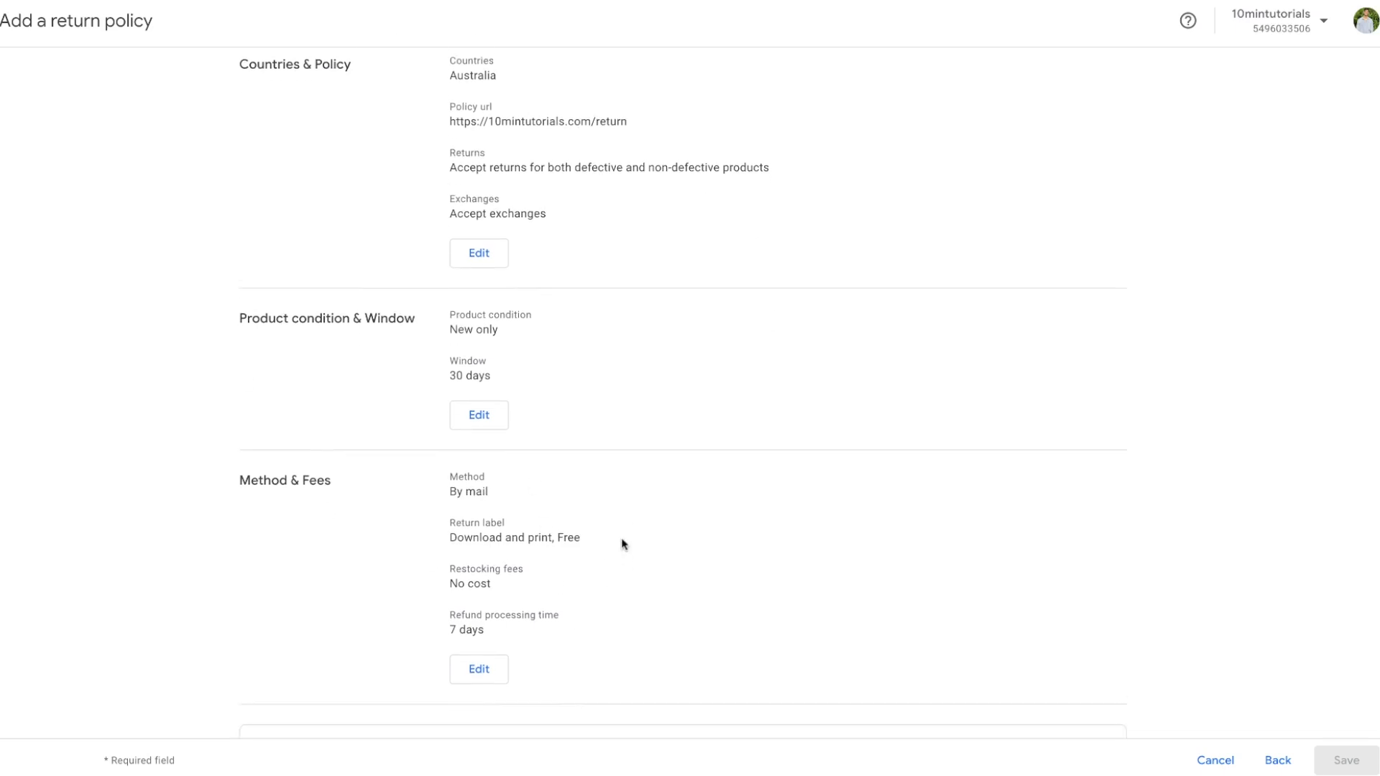
click(278, 697)
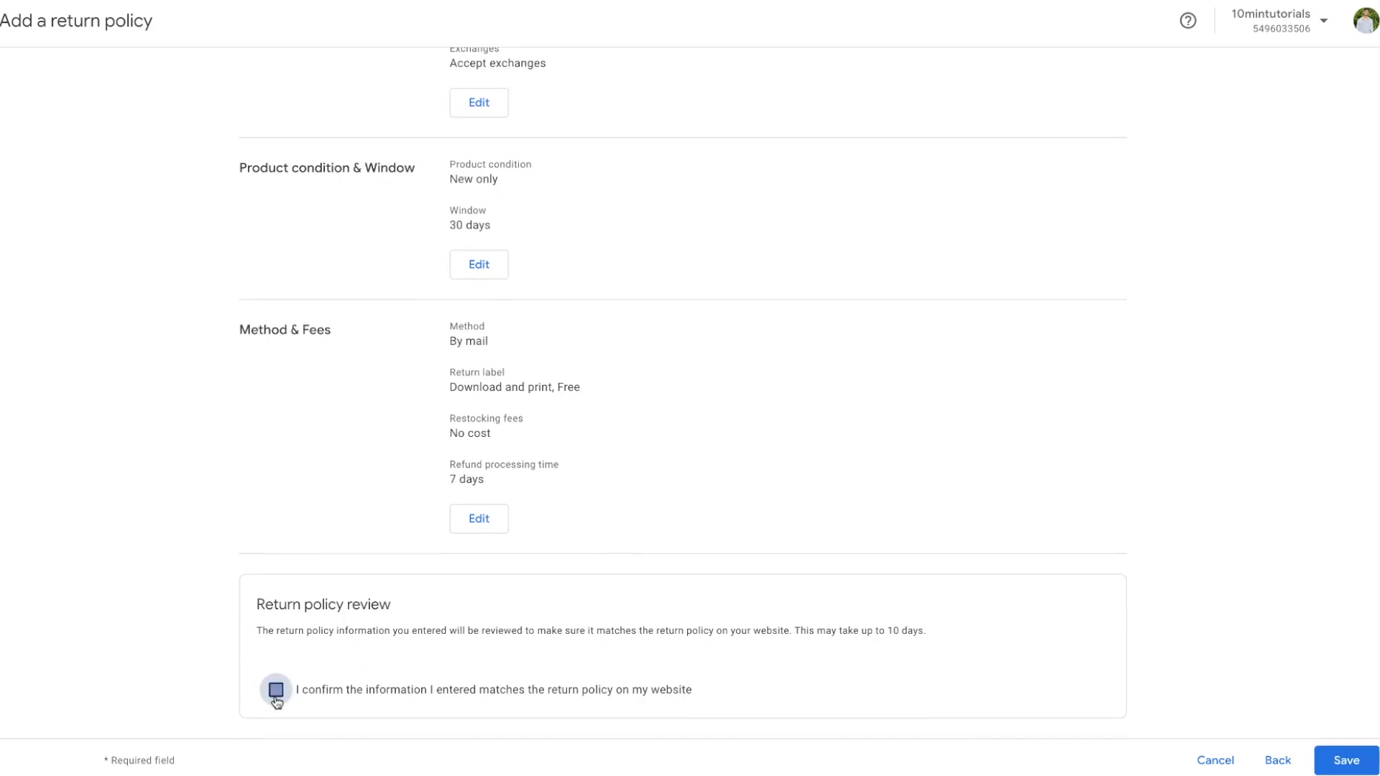
click(1360, 766)
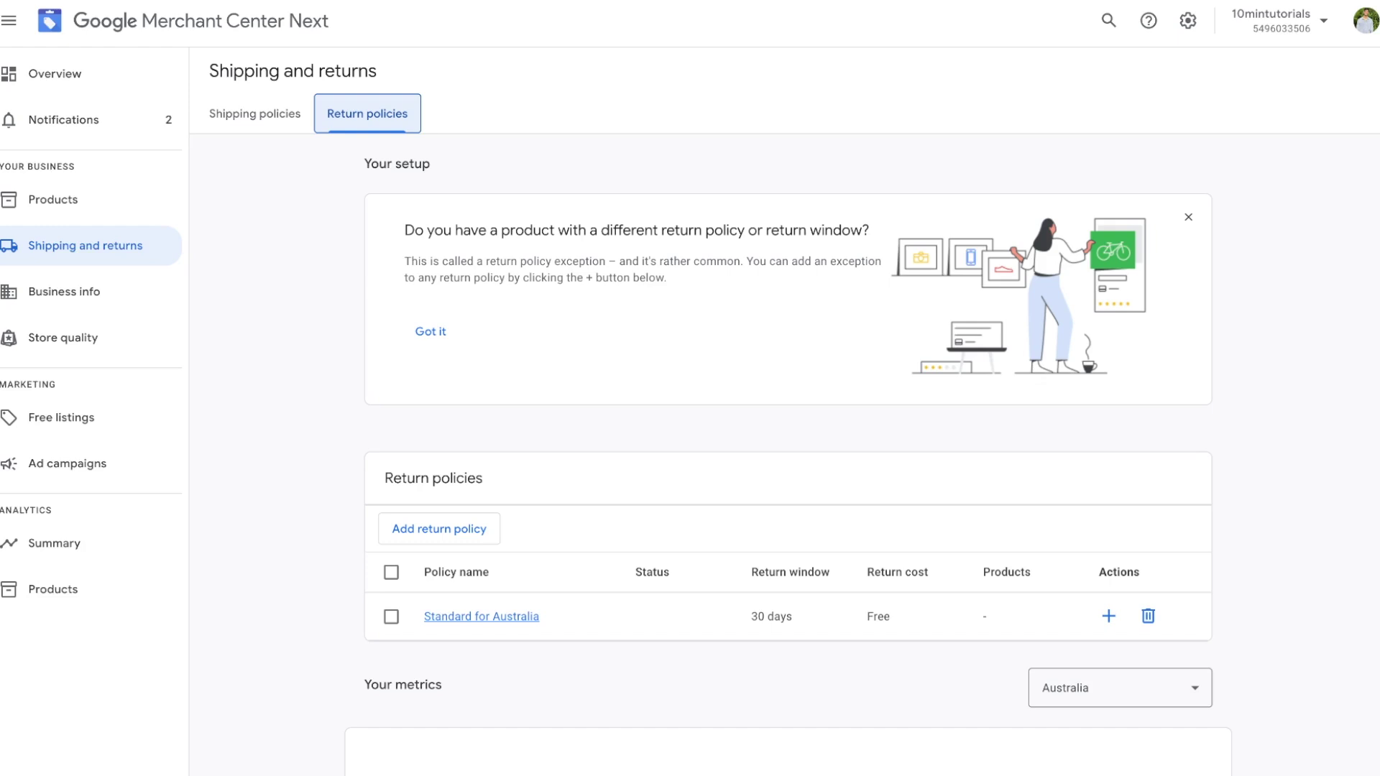
- Review the Google Ads linking methods for ad campaigns and link the existing 10 Minute Tutorials account
click(133, 471)
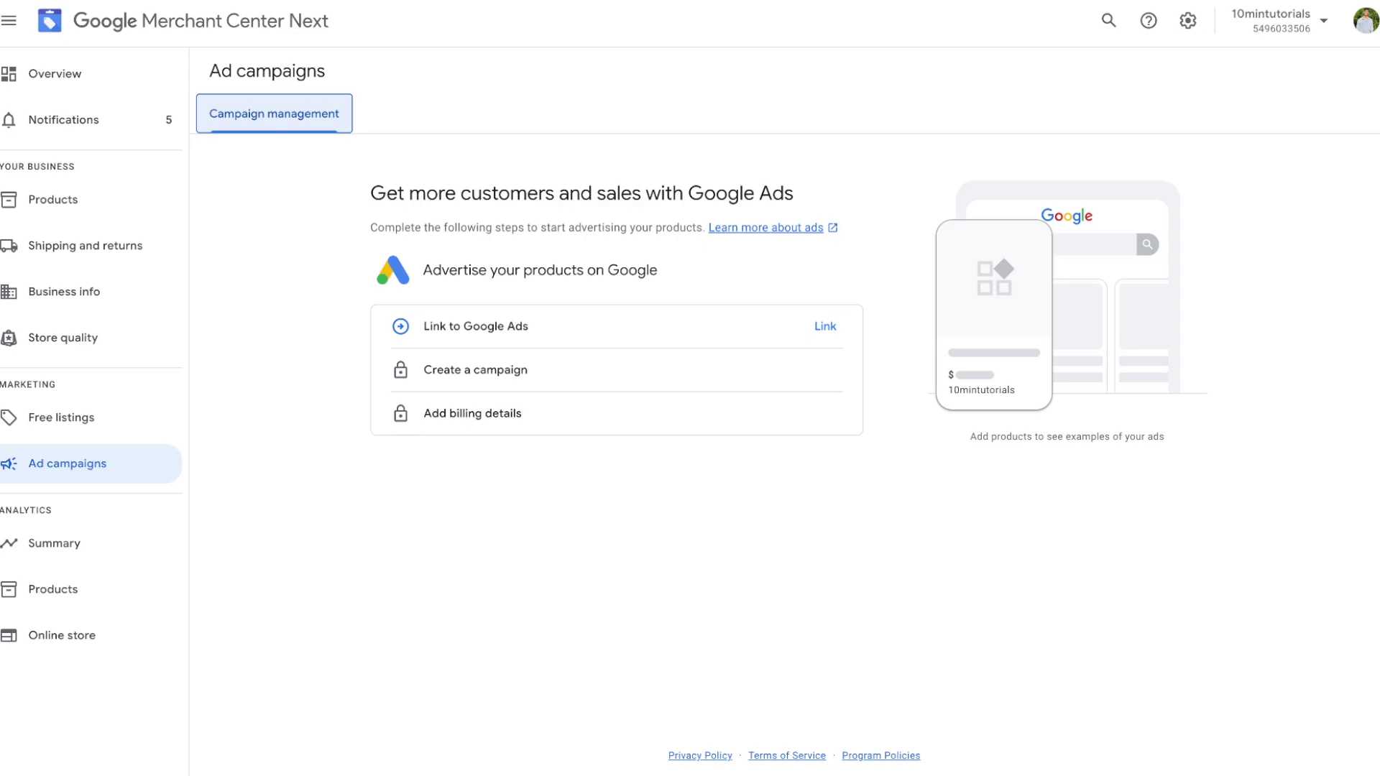
click(830, 332)
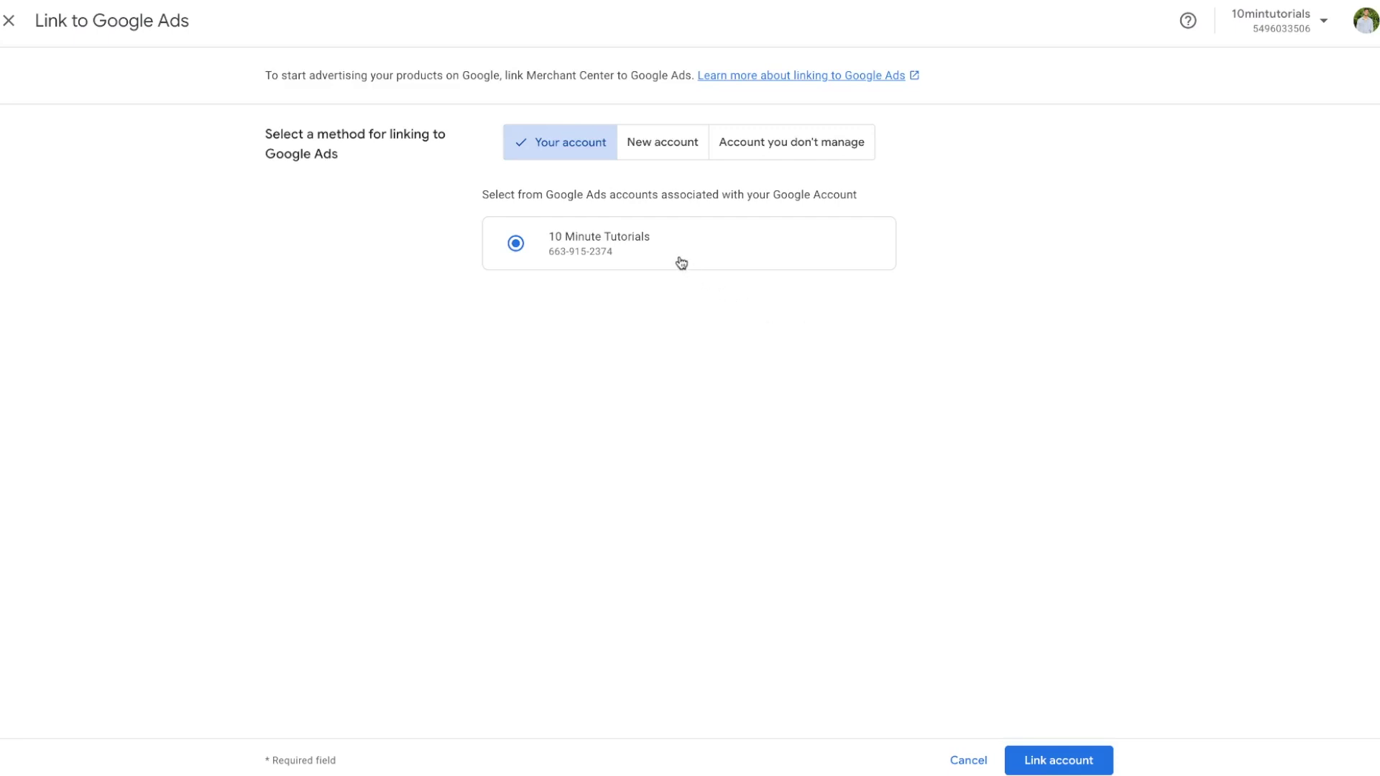
click(666, 151)
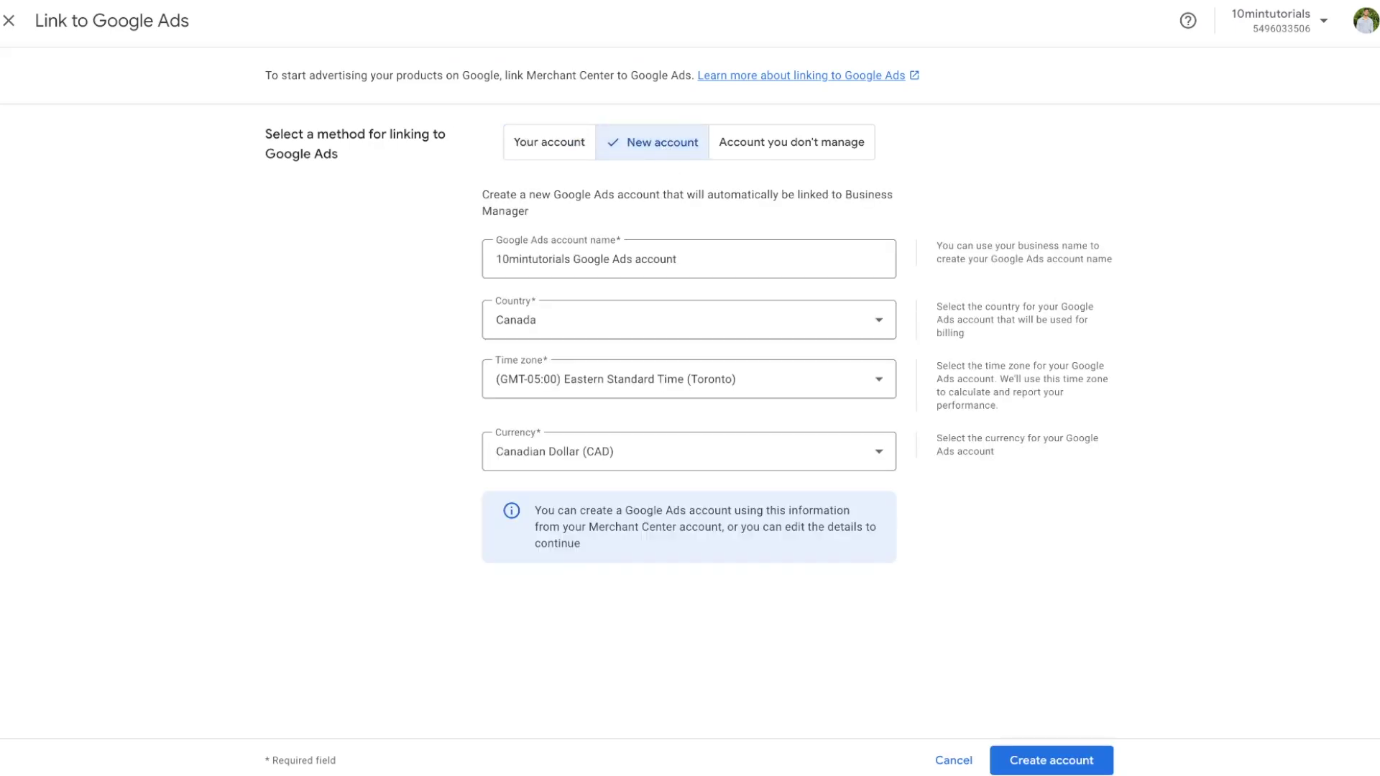
click(750, 155)
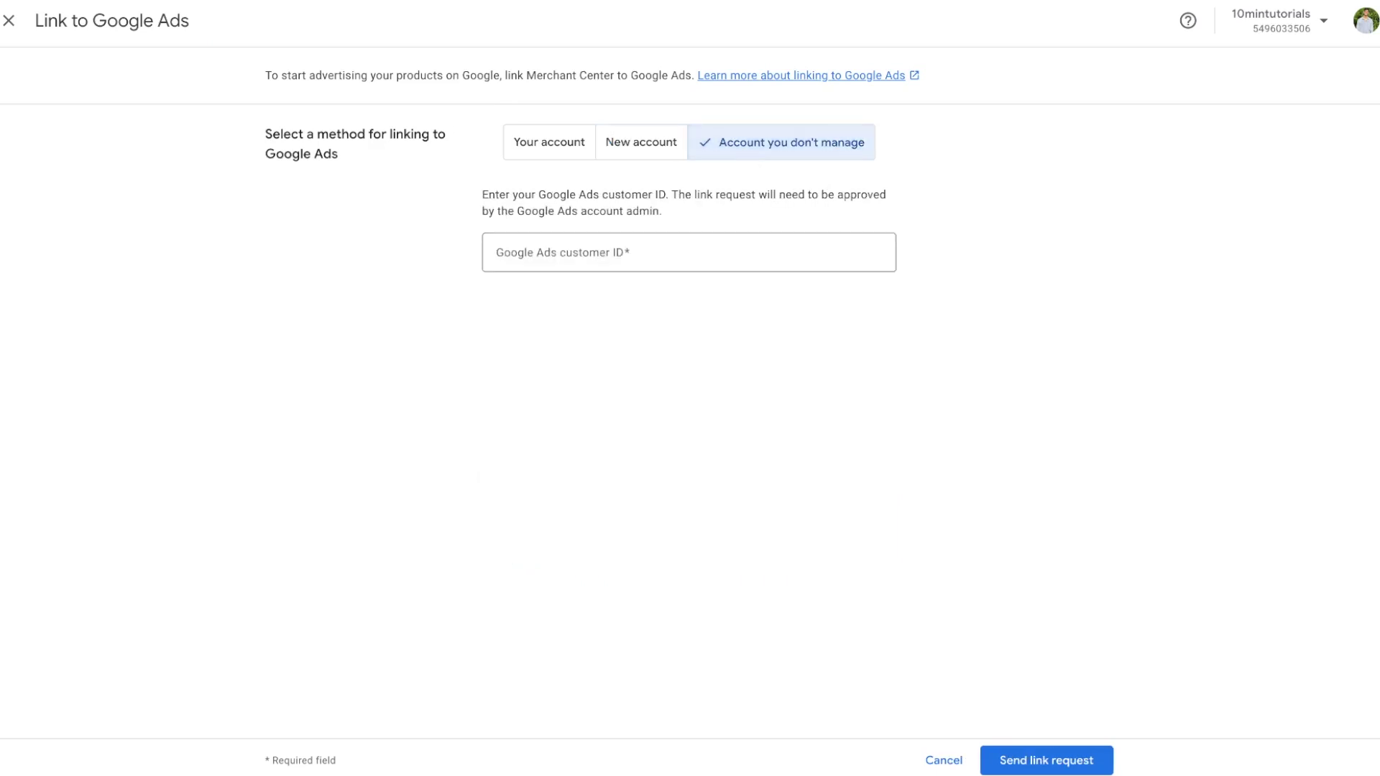
click(522, 152)
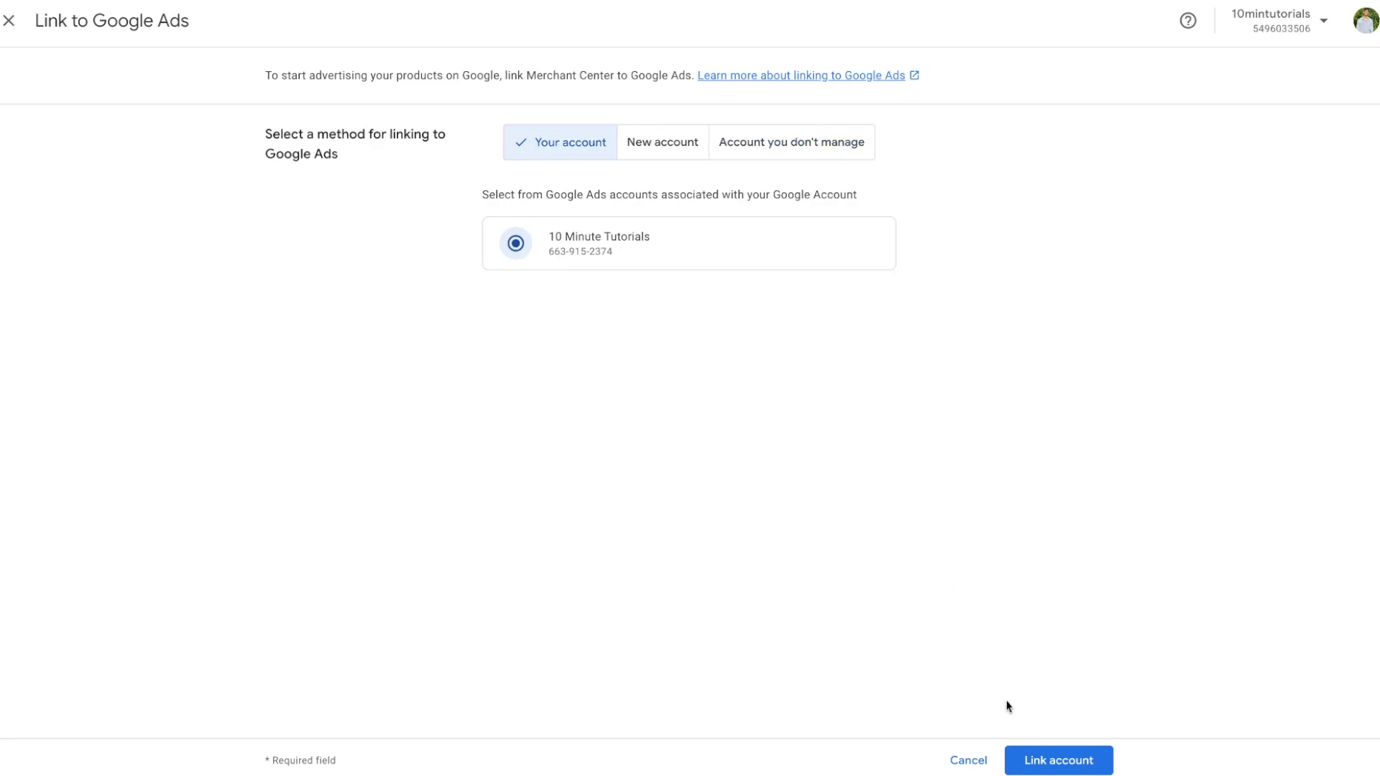
click(1054, 762)
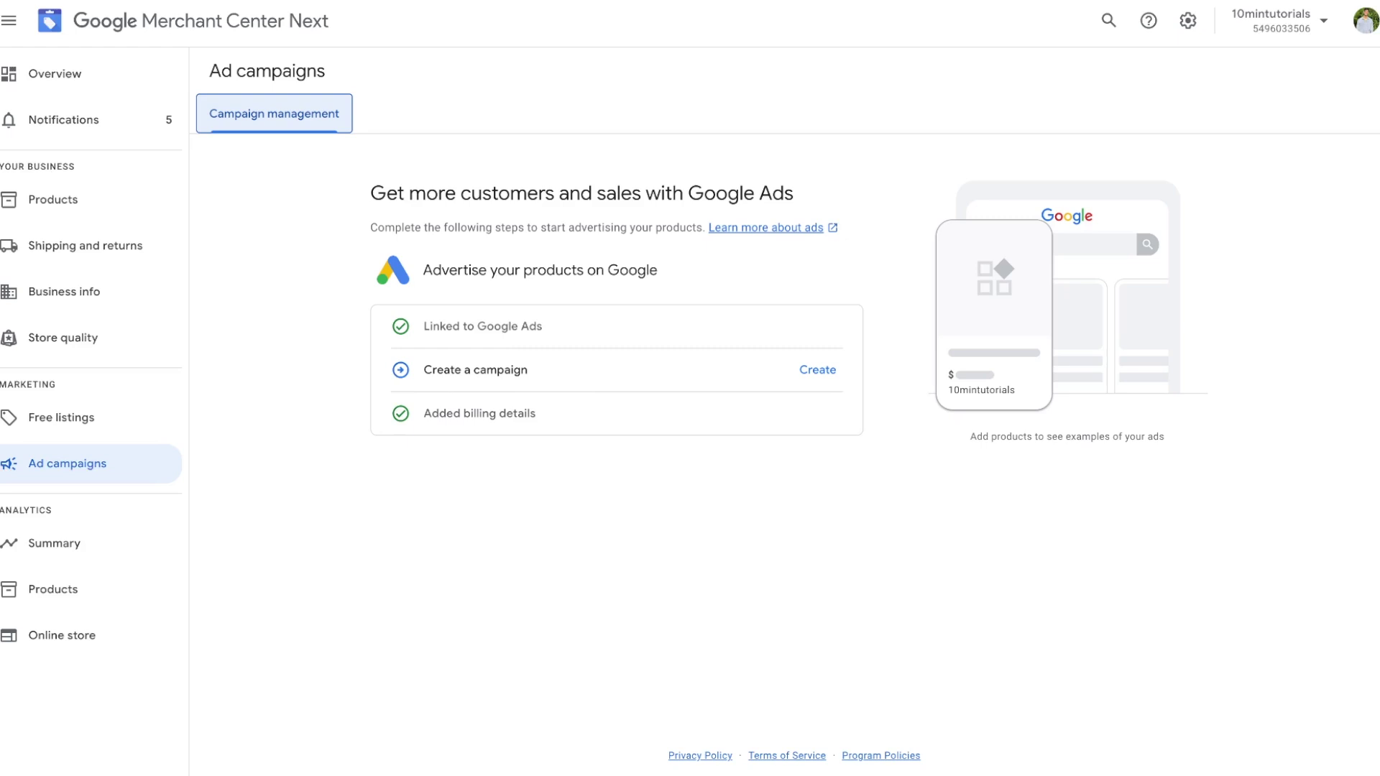